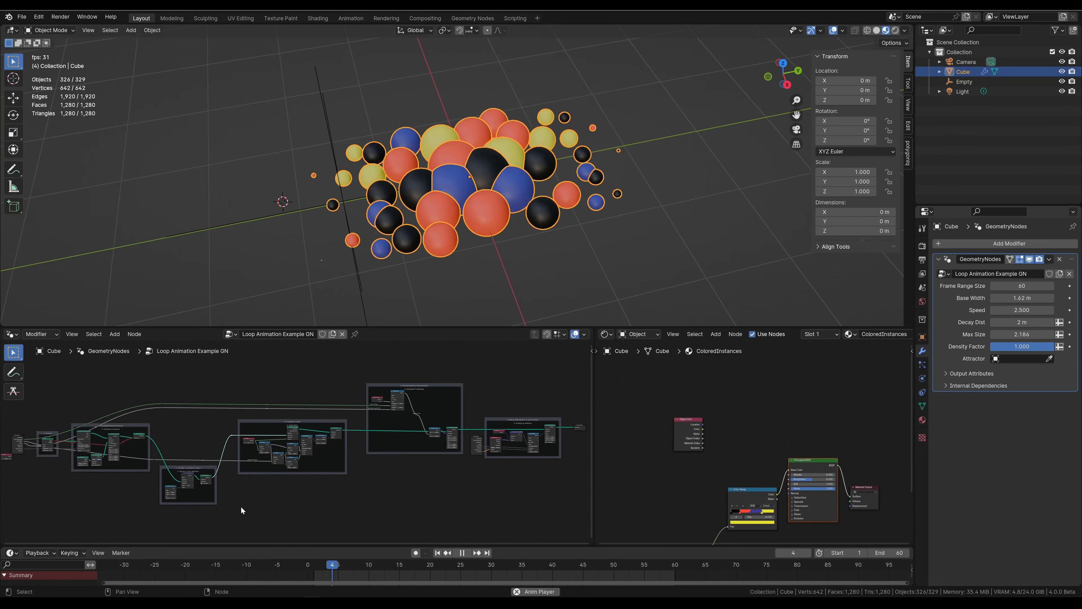
- Examine the Duplication frame of the Loop Animation Example GN node tree, including its Duplicate Elements and Map Range nodes
middle_drag(242, 510, 438, 499)
scroll(329, 453, up, 4)
middle_drag(489, 461, 286, 460)
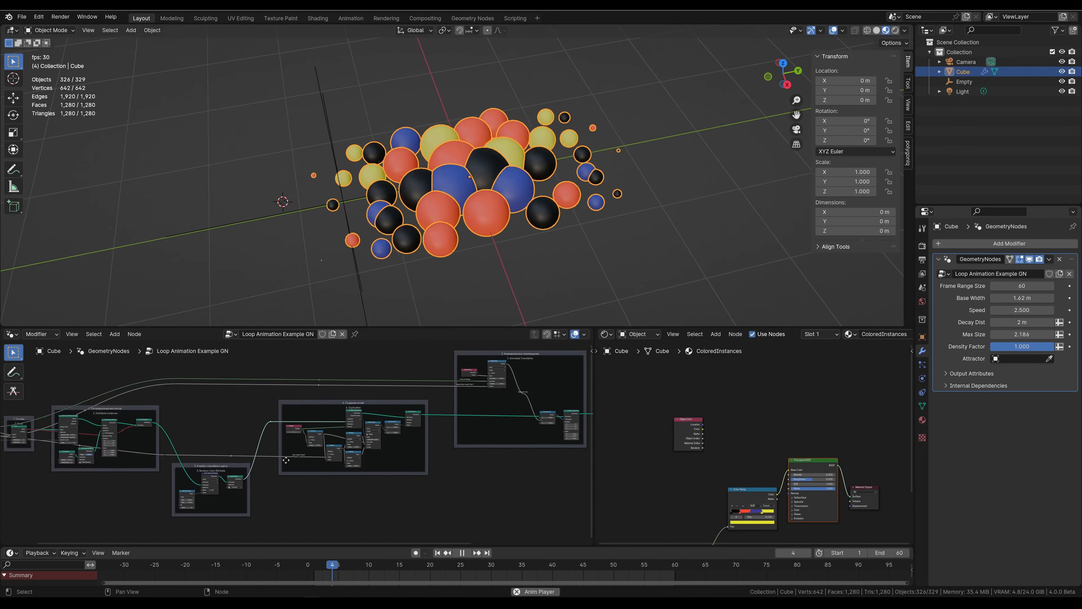
scroll(425, 450, up, 11)
middle_drag(506, 457, 367, 466)
scroll(367, 466, up, 5)
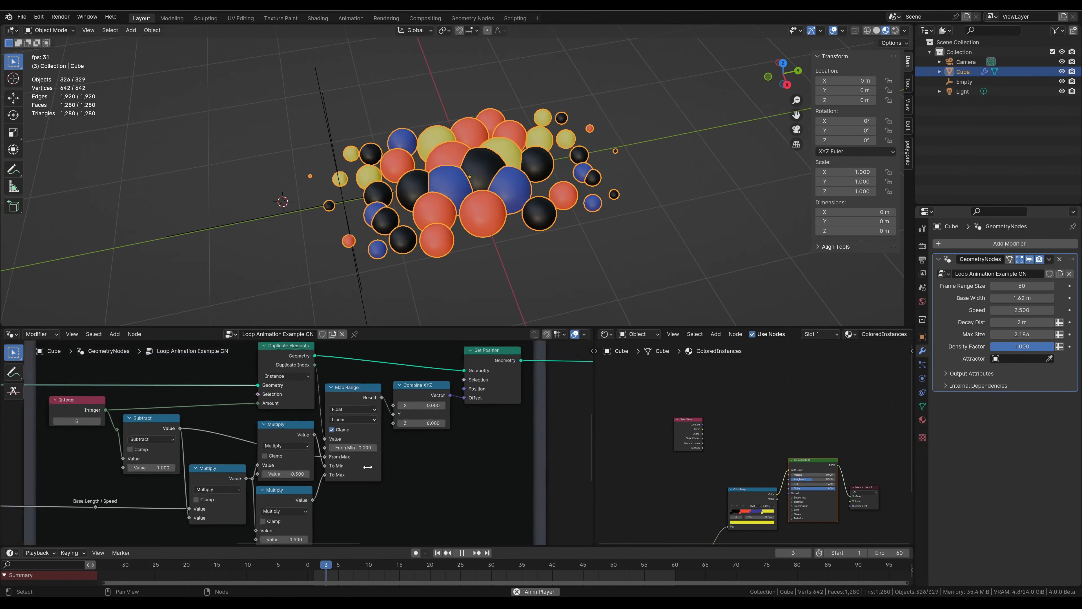
scroll(368, 467, up, 1)
scroll(449, 476, down, 9)
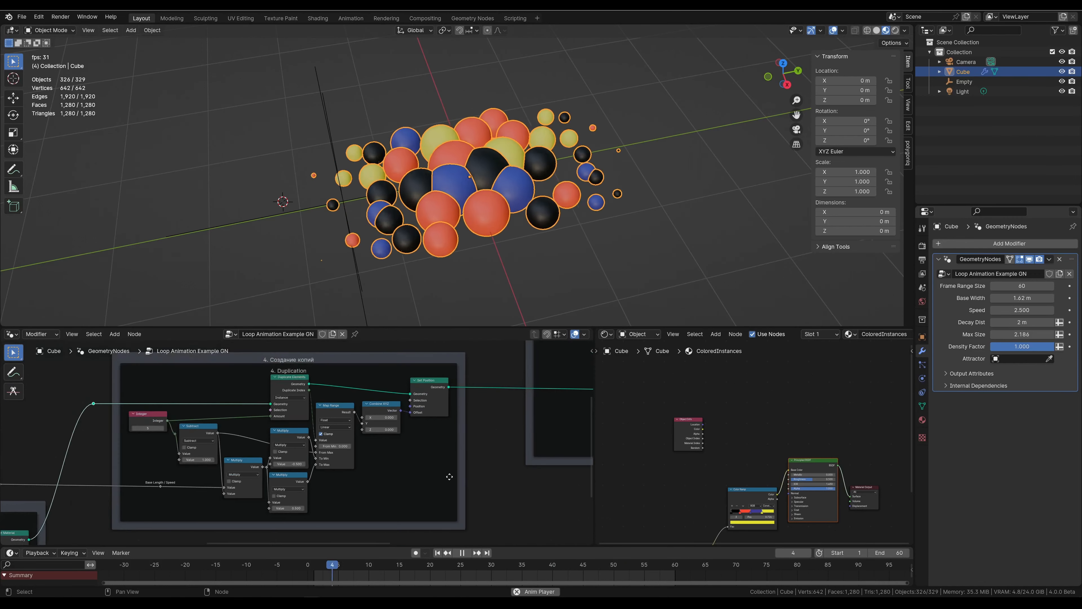
- Examine the Animated Translation and Scaling by distance frames, ending with an overview of the whole node tree
middle_drag(457, 467, 246, 515)
scroll(324, 507, down, 3)
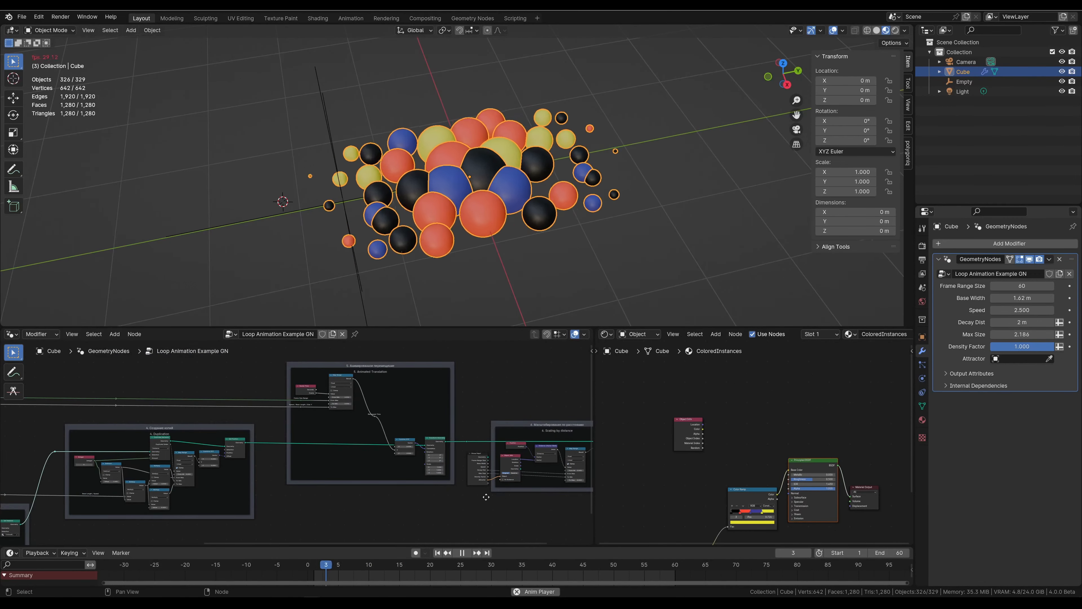
middle_drag(486, 496, 420, 520)
scroll(219, 406, up, 10)
middle_drag(232, 396, 264, 445)
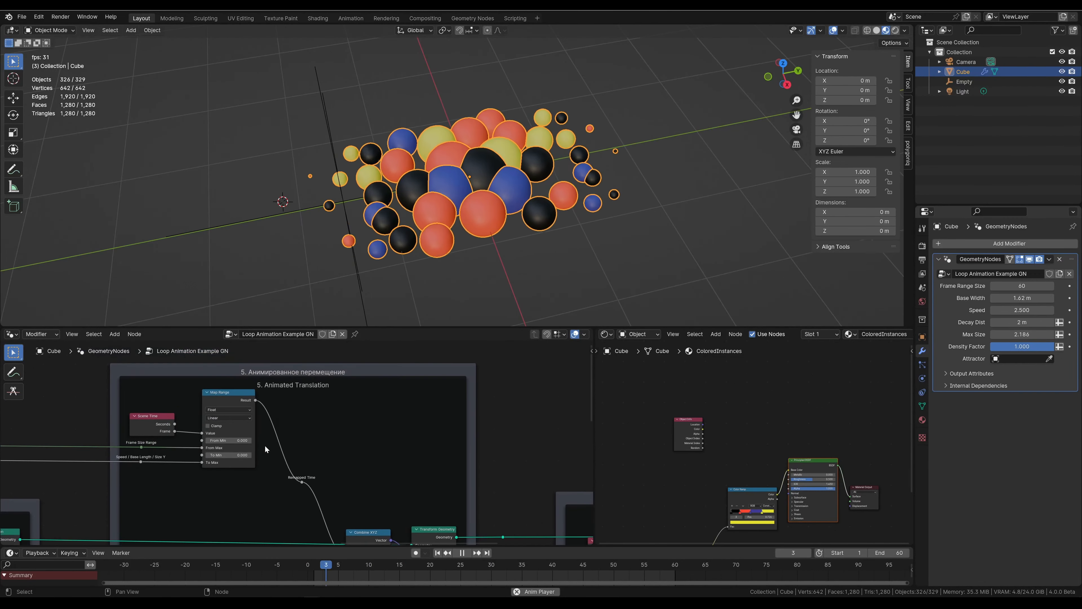
middle_drag(364, 452, 0, 304)
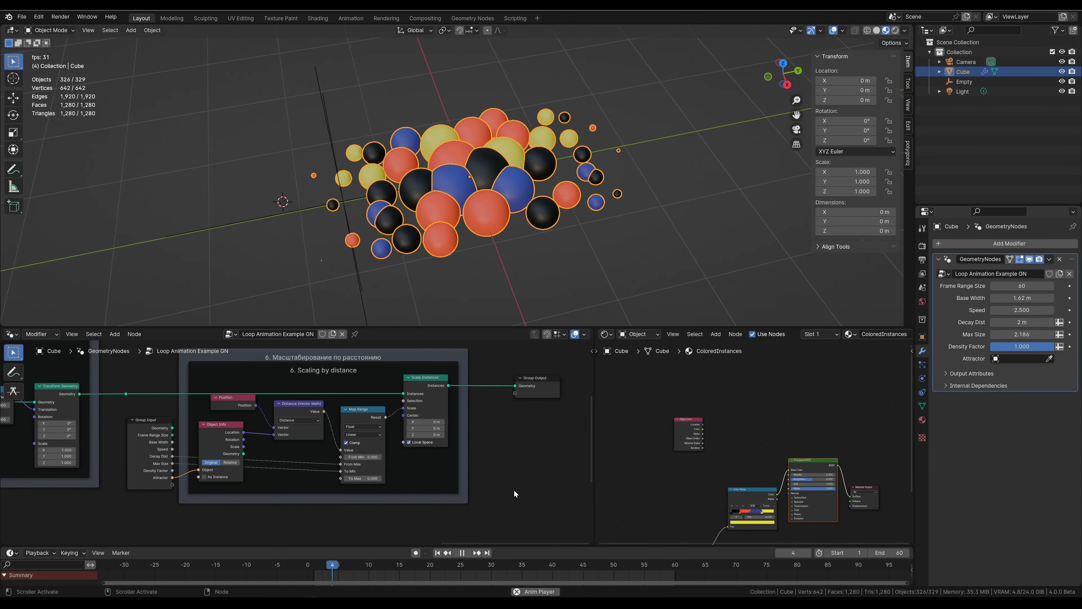
scroll(514, 490, down, 14)
middle_drag(337, 491, 636, 493)
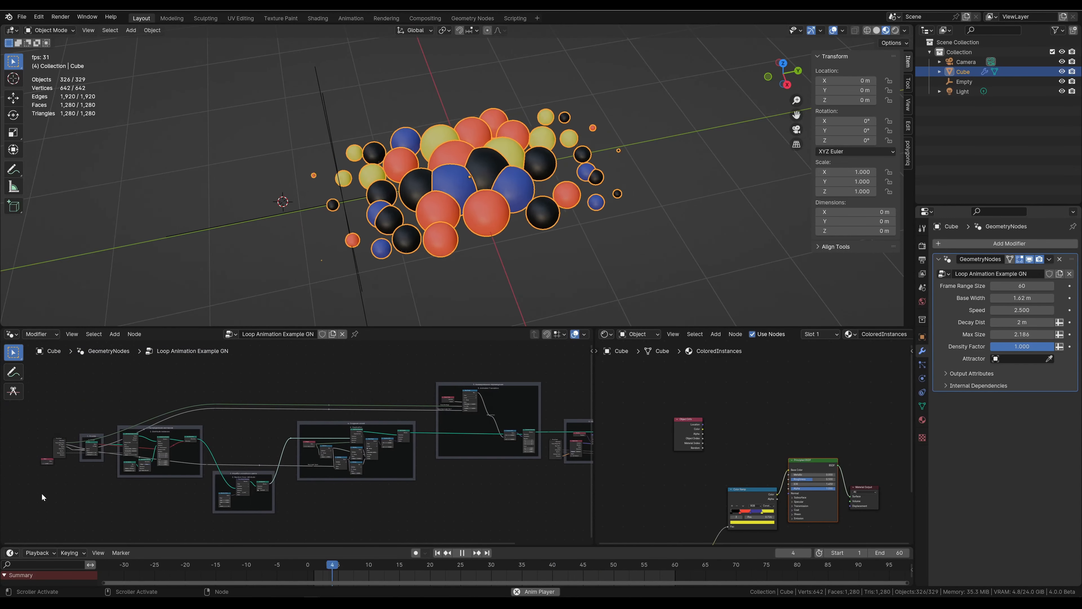
middle_drag(272, 497, 158, 498)
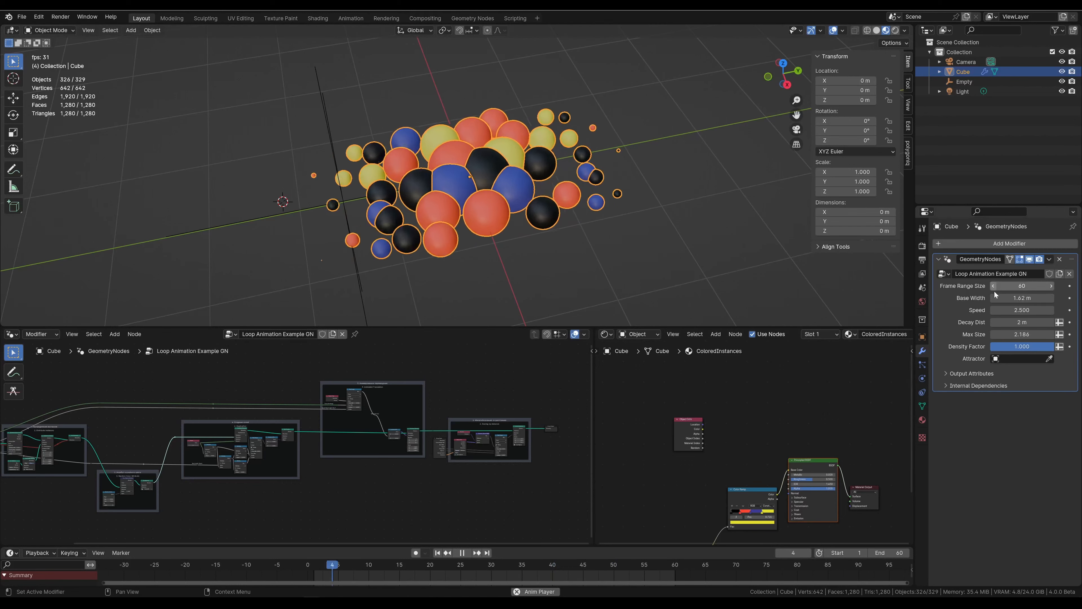
- Adjust the GeometryNodes modifier inputs to Base Width 2.05 m, Speed 3.030, Decay Dist 2.02 m and Max Size 1.836
drag(1009, 312, 1014, 313)
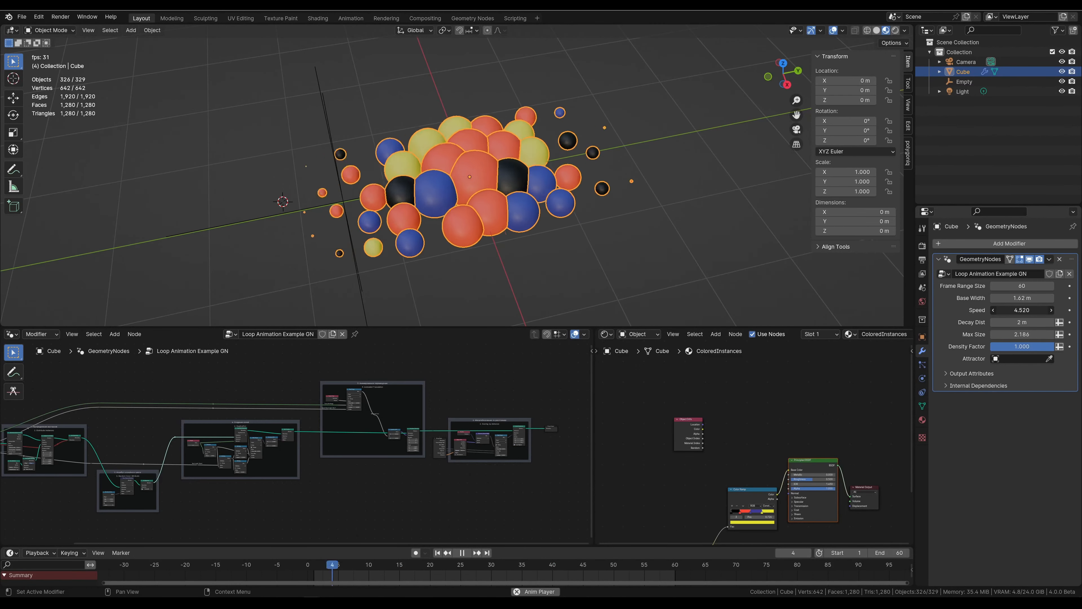
drag(1026, 310, 1052, 346)
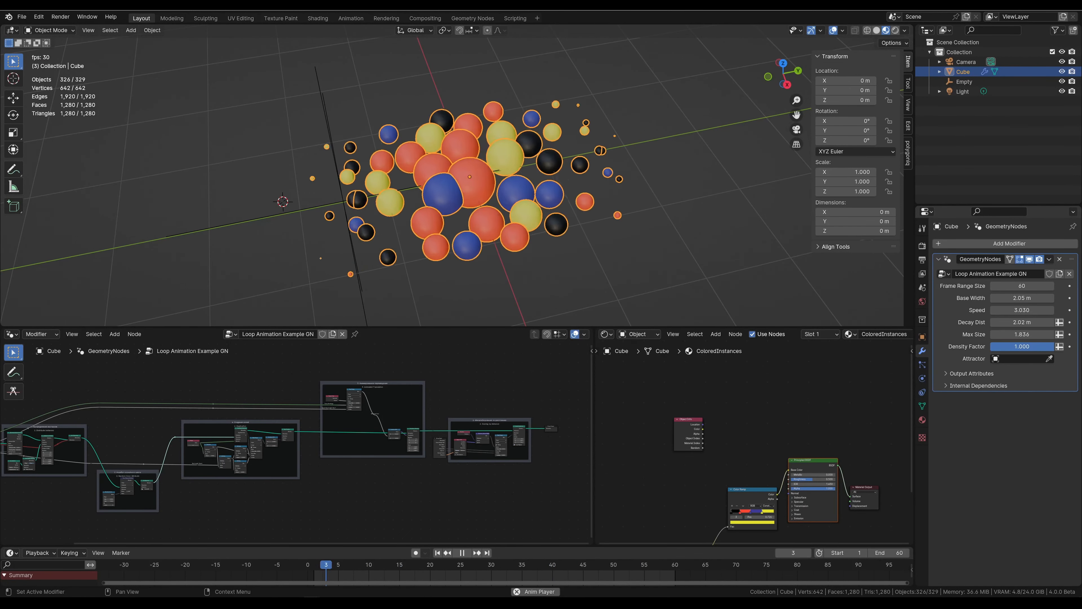
- Assign the Empty as the modifier's Attractor and try moving the Empty across the sphere field
click(1049, 359)
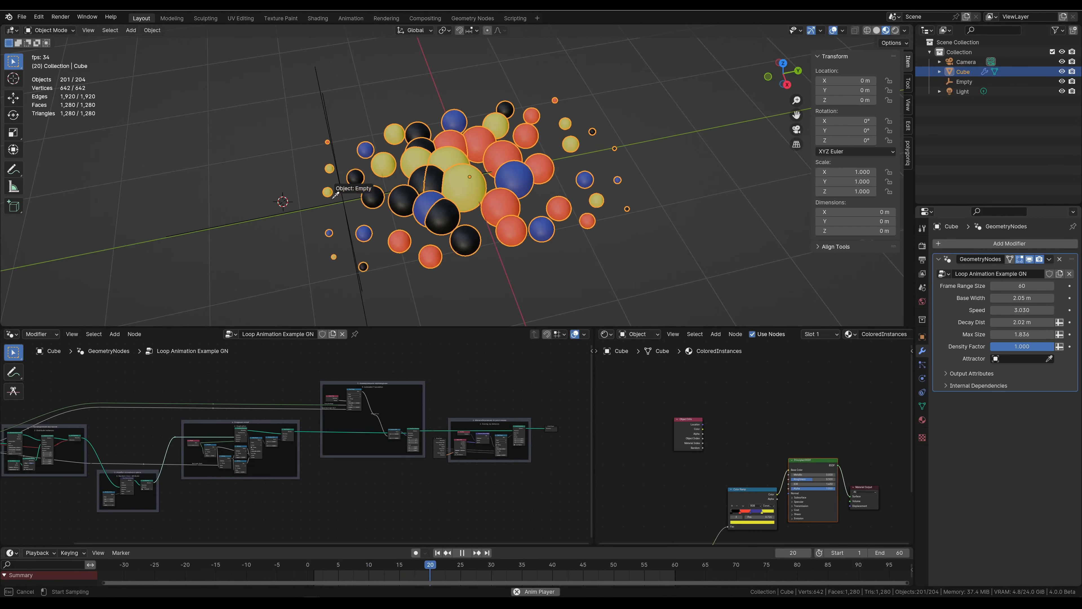
click(345, 228)
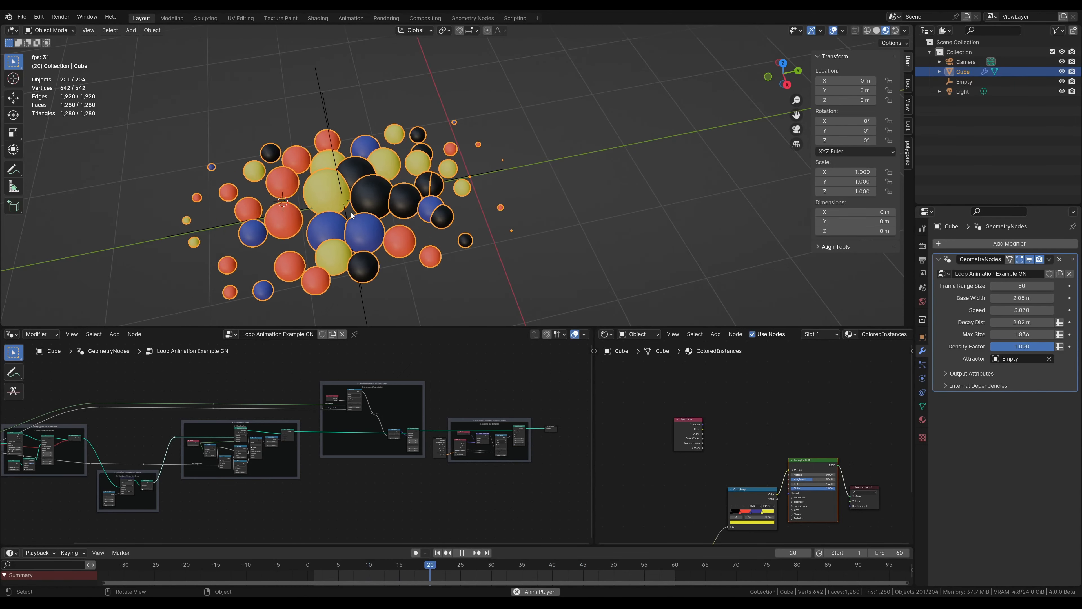
click(327, 121)
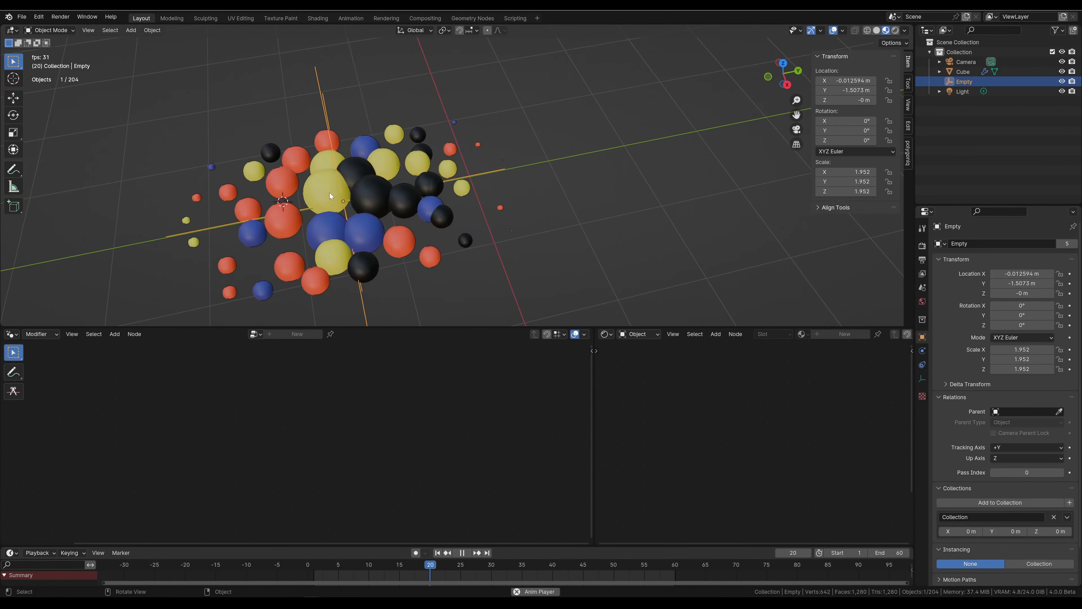
key(g)
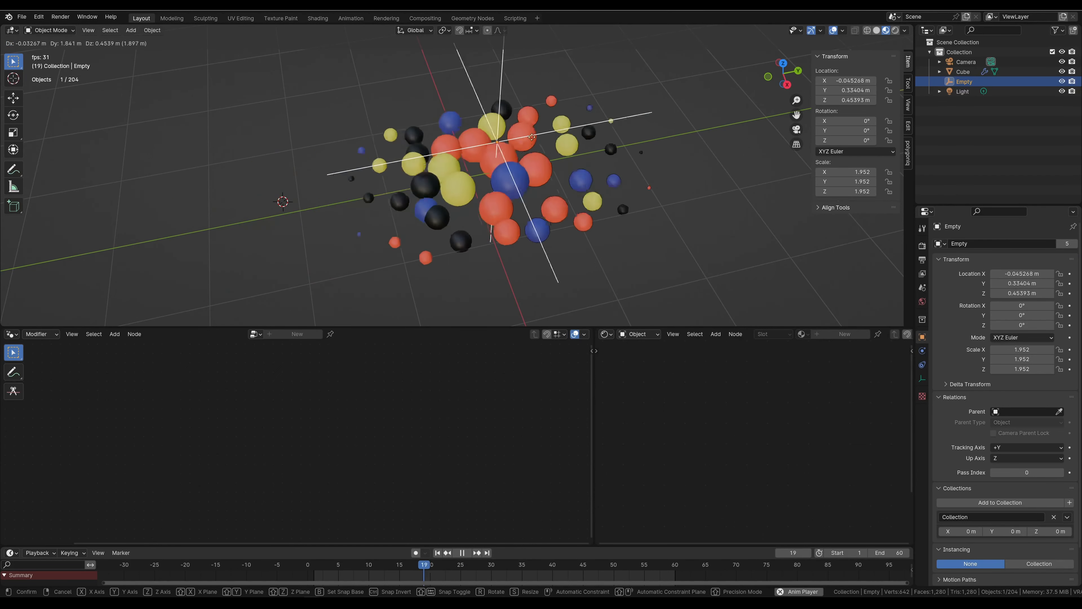
right_click(362, 189)
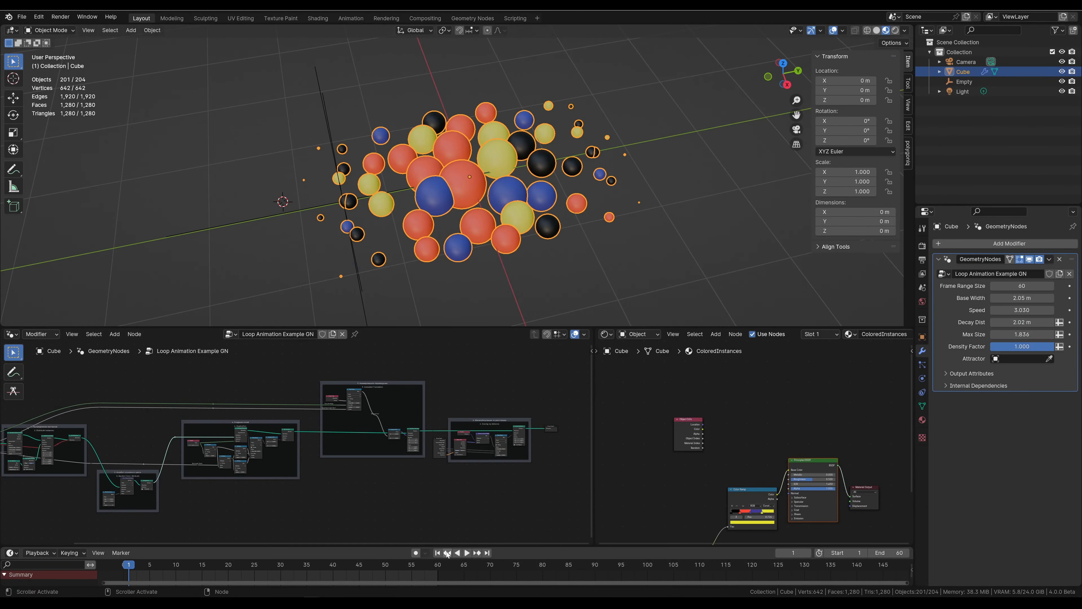
- Play the animation and set its frame range to start at 51 and end at 150
click(467, 553)
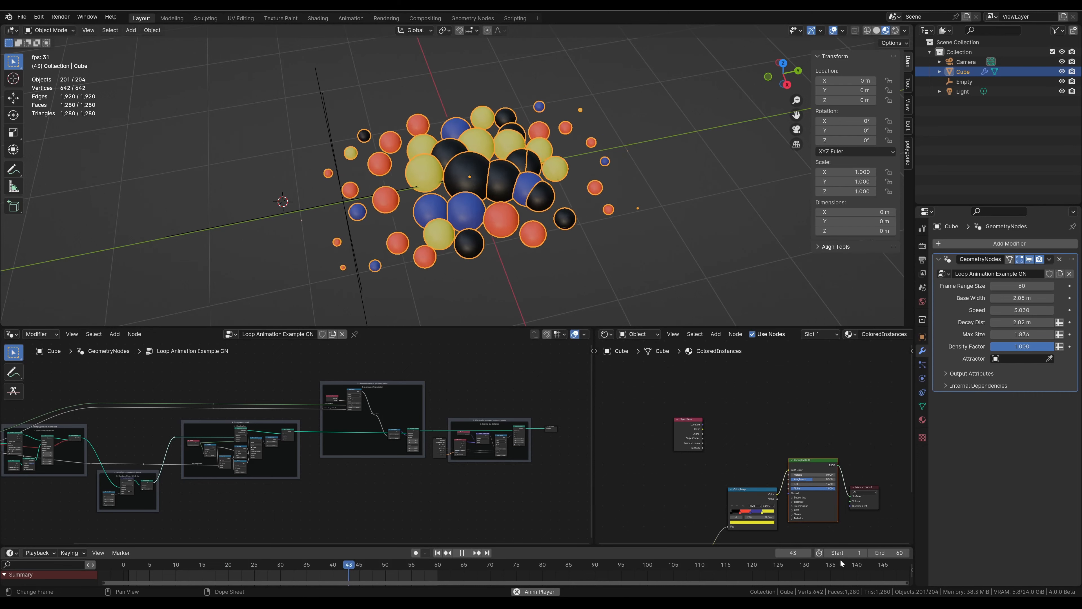
click(888, 552)
text(150)
key(Return)
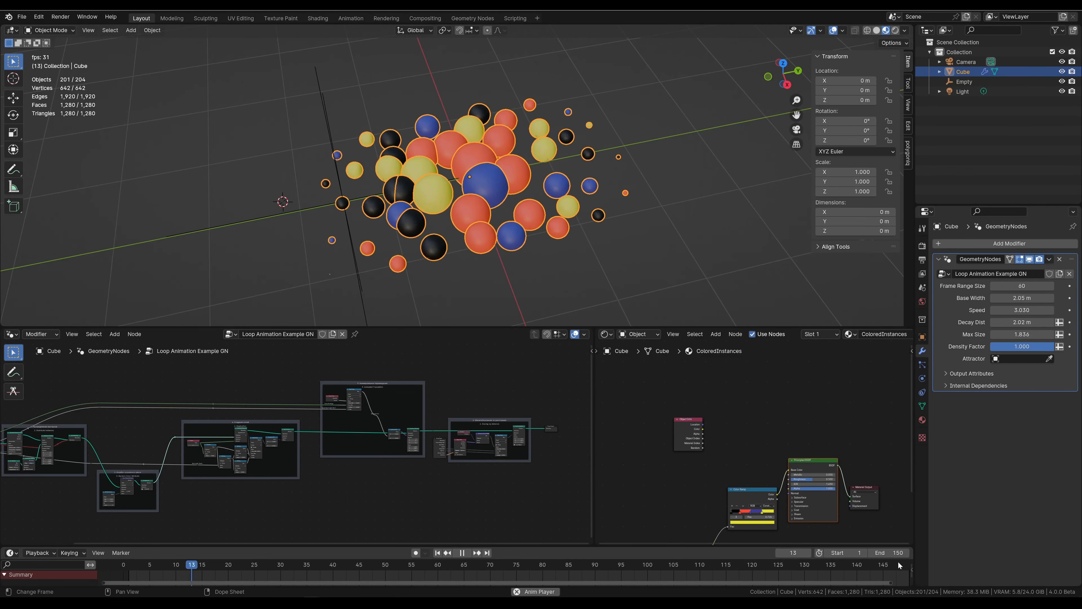
scroll(716, 579, down, 2)
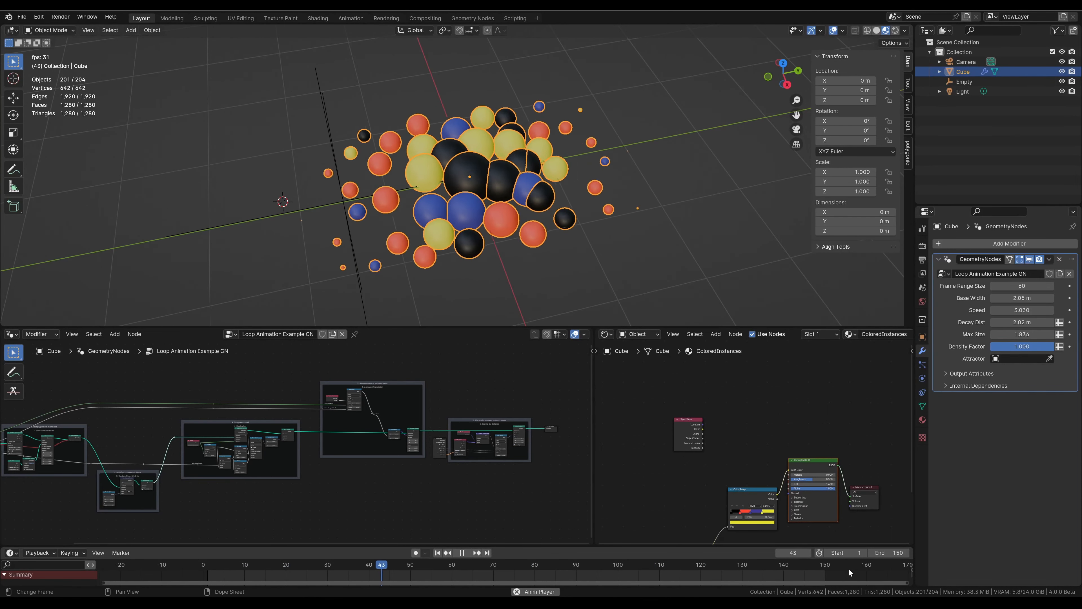
double_click(847, 553)
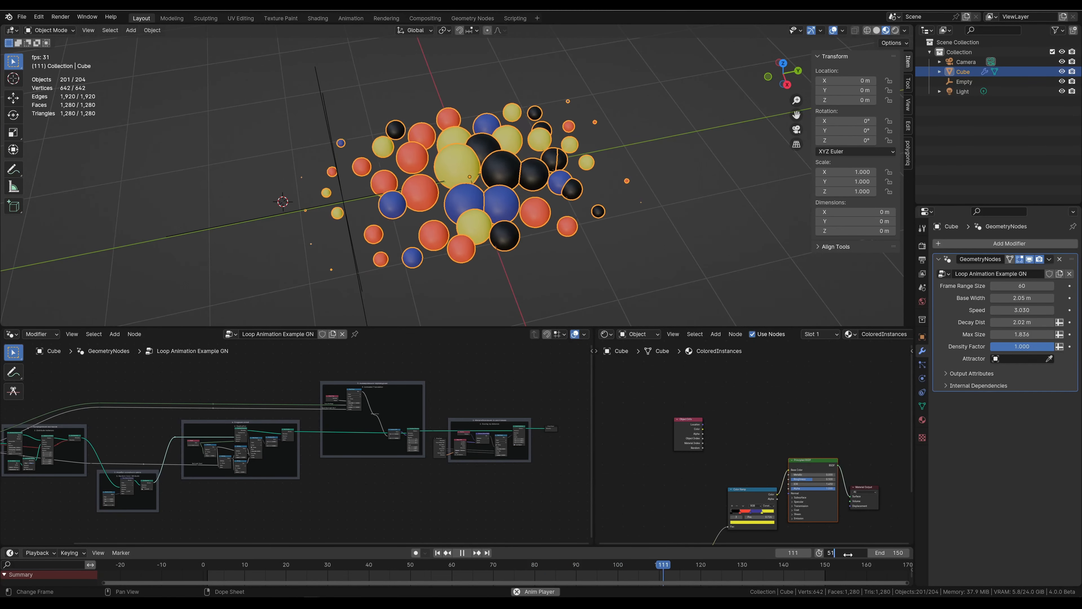
text(51)
key(Return)
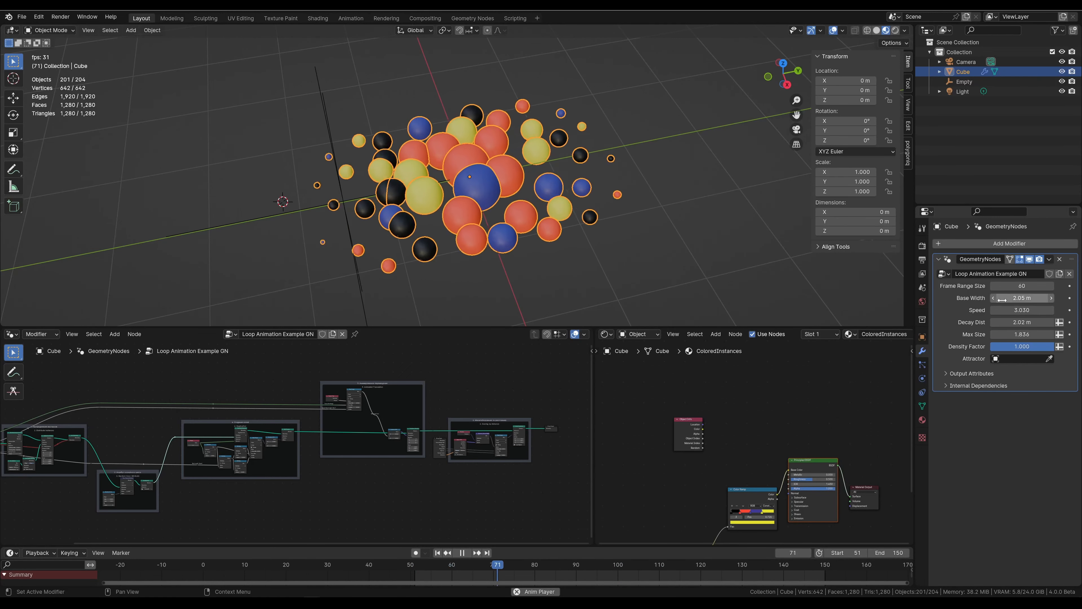
- Set the modifier's Frame Range Size to 100
click(1019, 287)
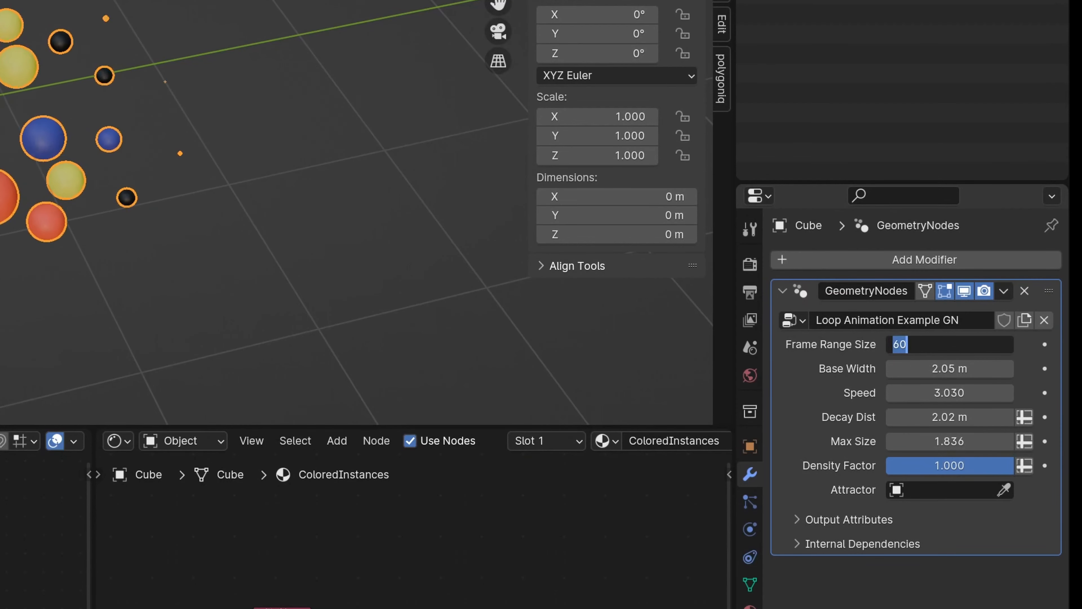
text(10)
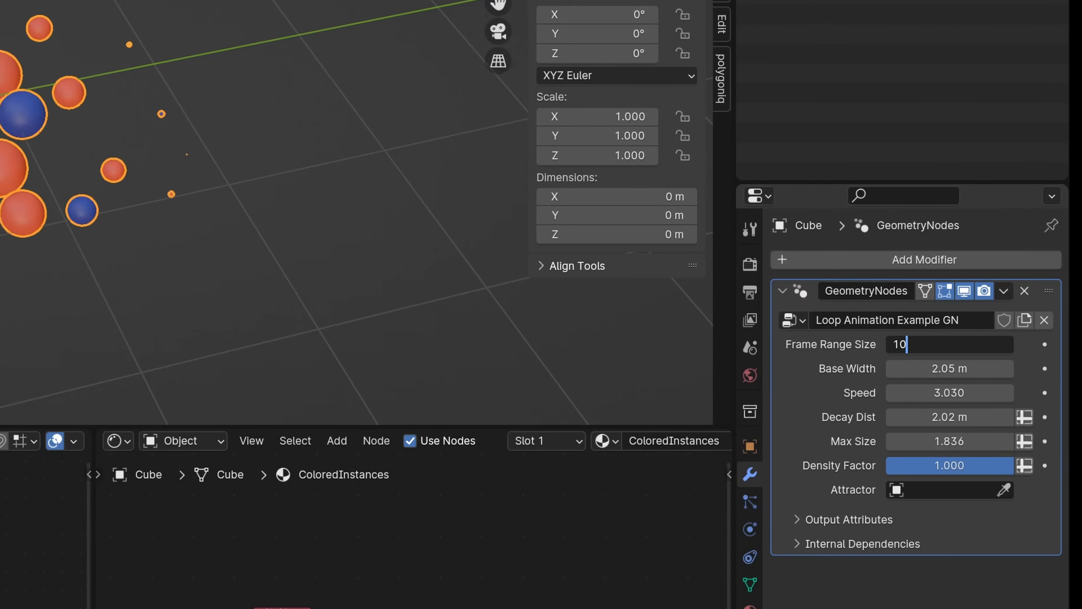
text(0)
key(Return)
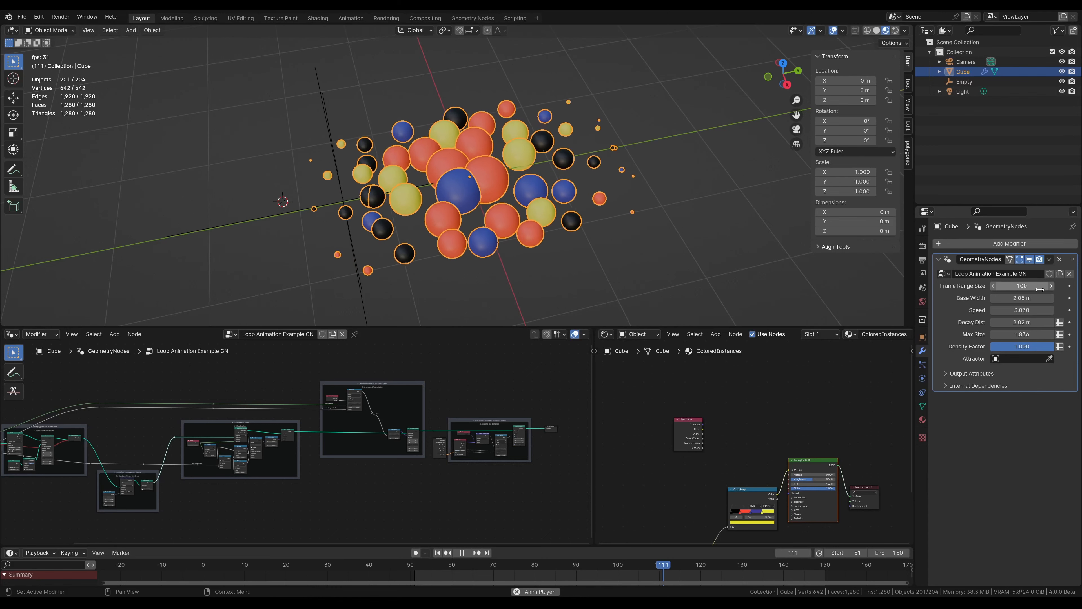
- Set the animation range to frames 31 through 60 and the modifier's Frame Range Size to 30
click(856, 553)
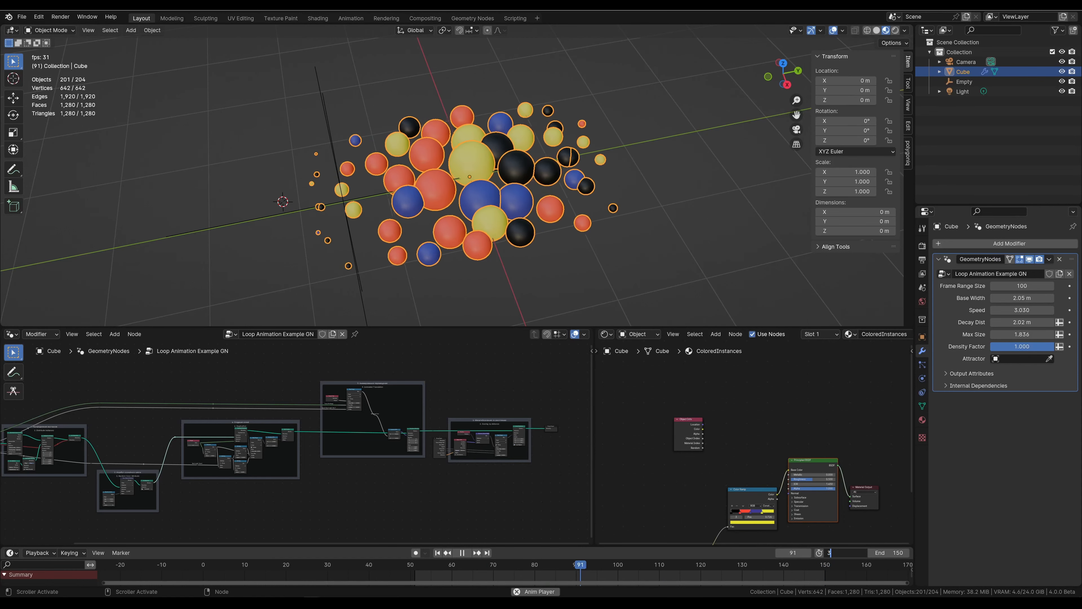
text(31)
key(Tab)
text(60)
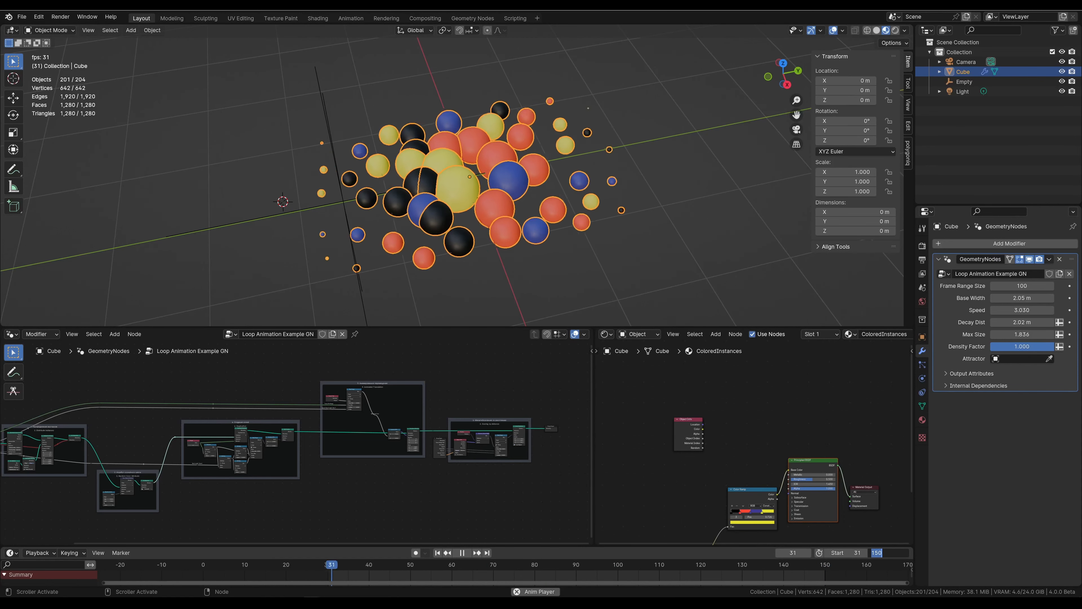
key(Return)
click(1021, 286)
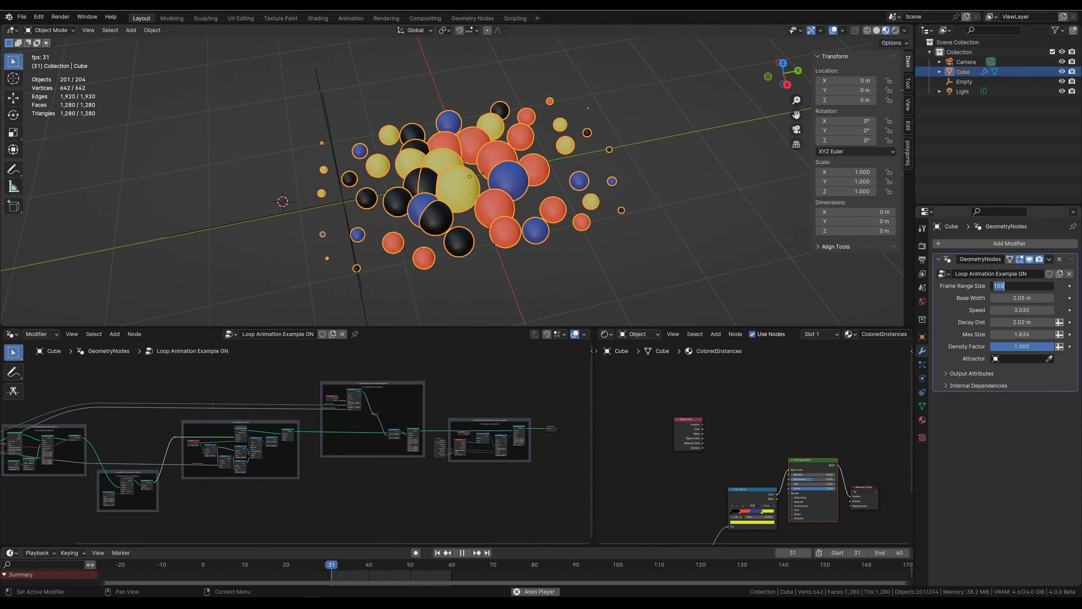
text(30)
key(Return)
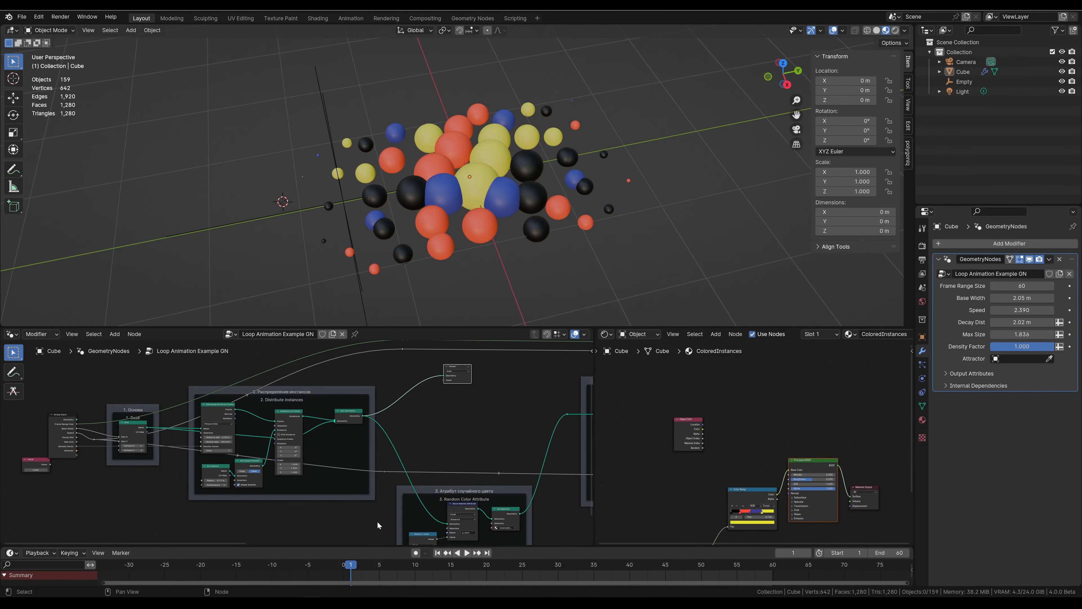
- Play and pause the animation, and preview the Distribute Instances output in the viewport through the Viewer node
click(467, 553)
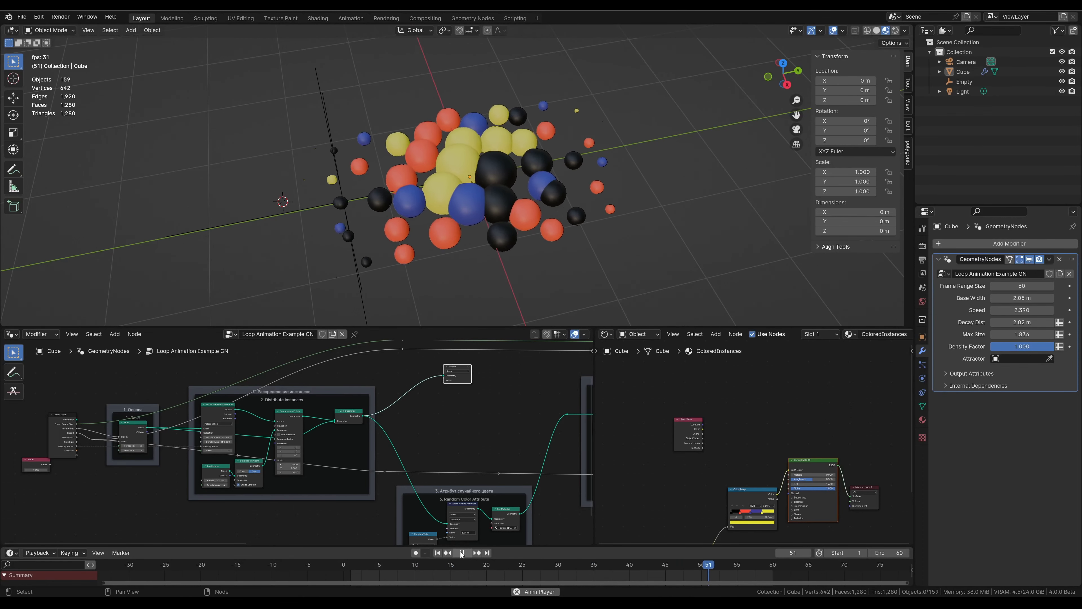
click(462, 552)
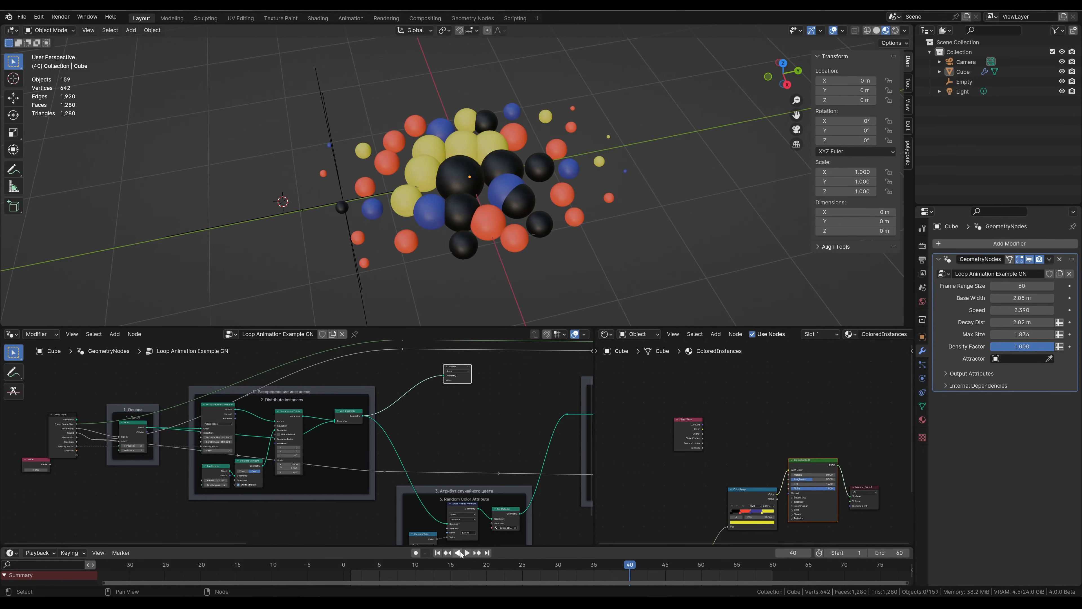
click(469, 371)
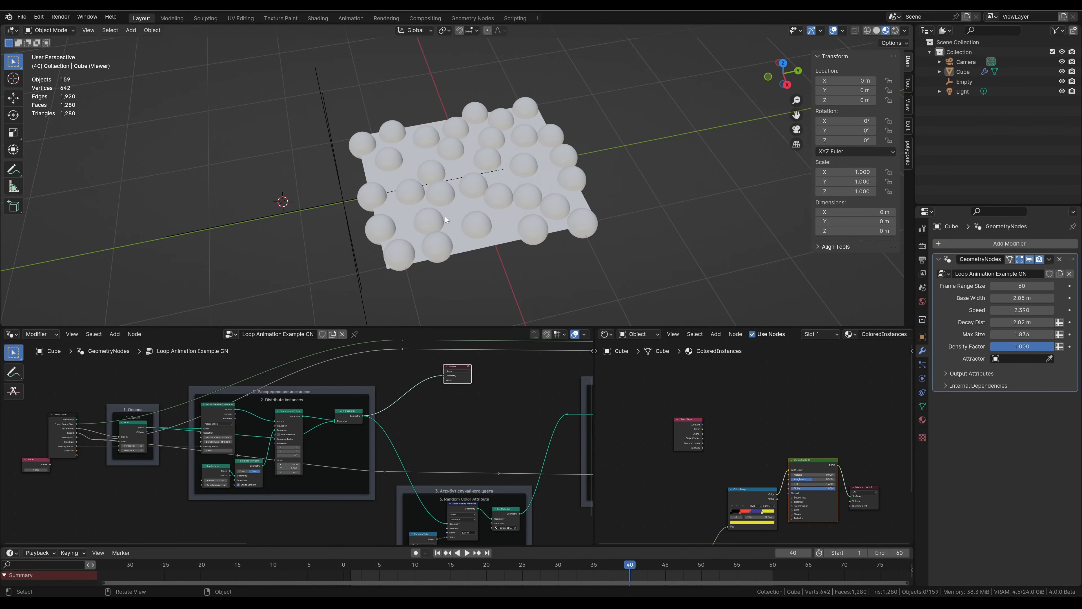
drag(424, 222, 428, 230)
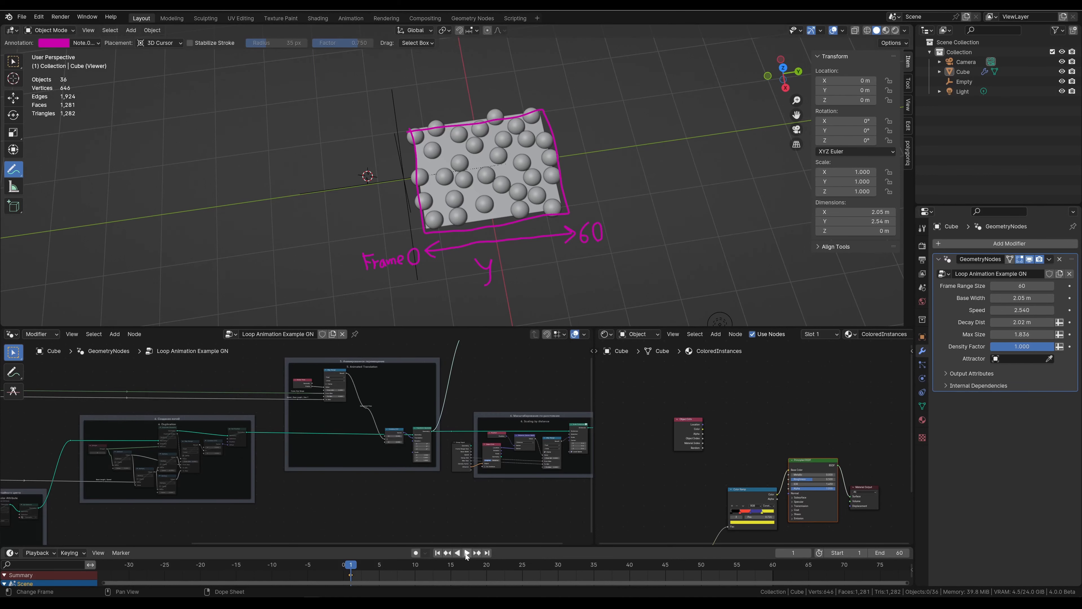
- Play the animation and unmute the nodes in the Random Color Attribute frame, inspecting the spheres up close
click(466, 556)
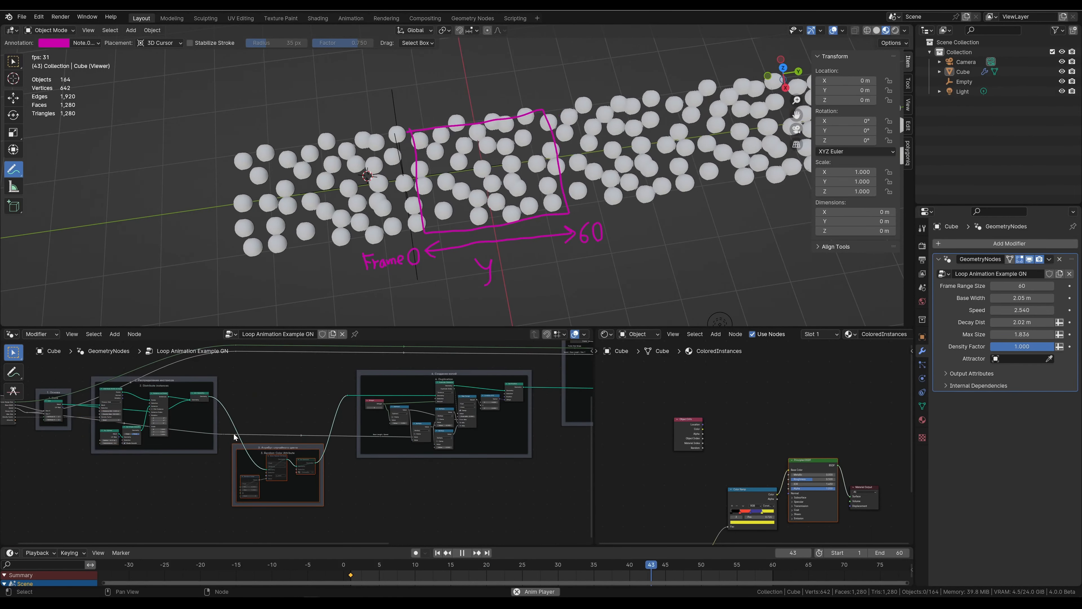
key(m)
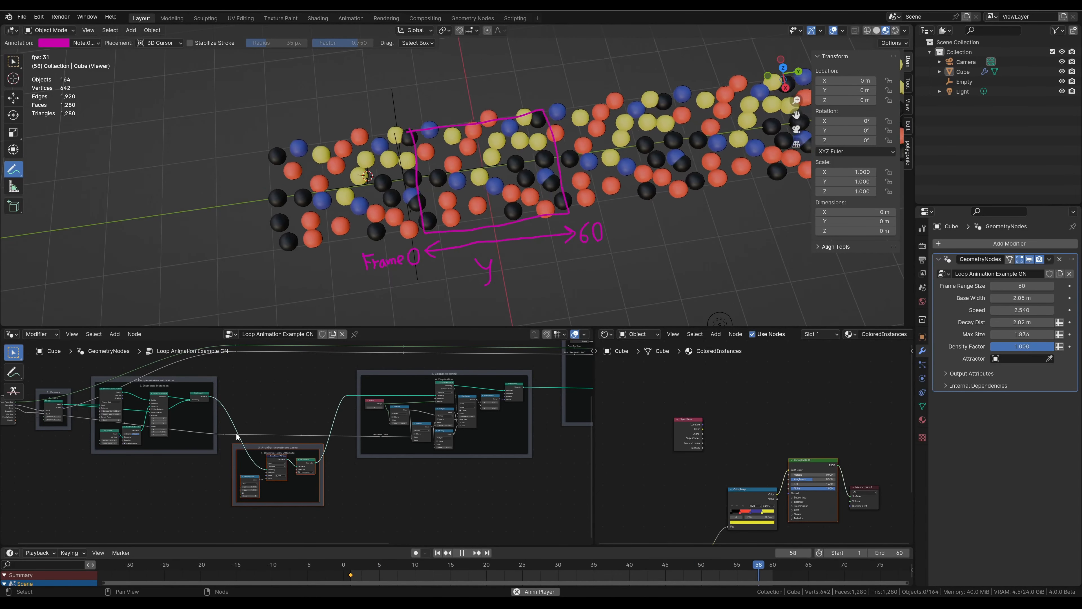
scroll(525, 219, up, 5)
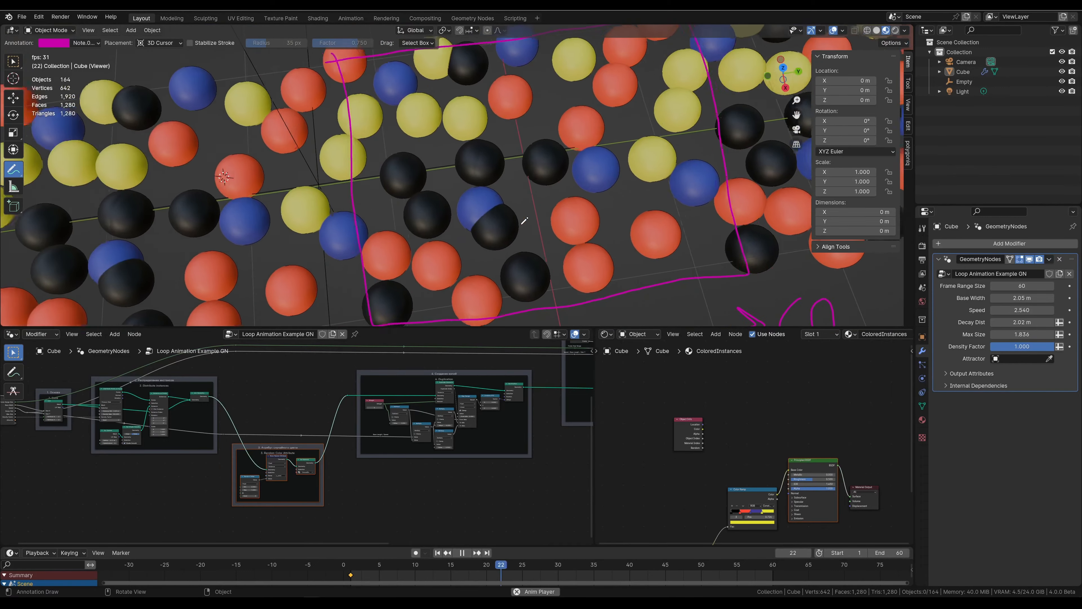
scroll(525, 219, down, 6)
scroll(410, 469, right, 10)
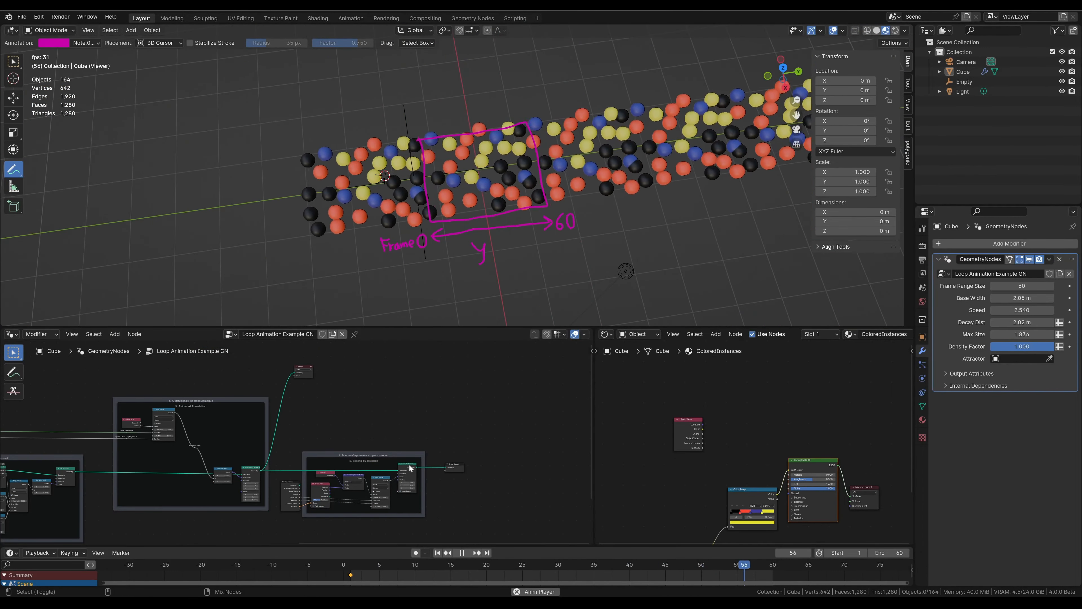
- Preview the distance-scaled spheres through the Viewer node, clear the viewport annotations and pause the animation
ctrl+shift+click(411, 469)
scroll(450, 262, up, 4)
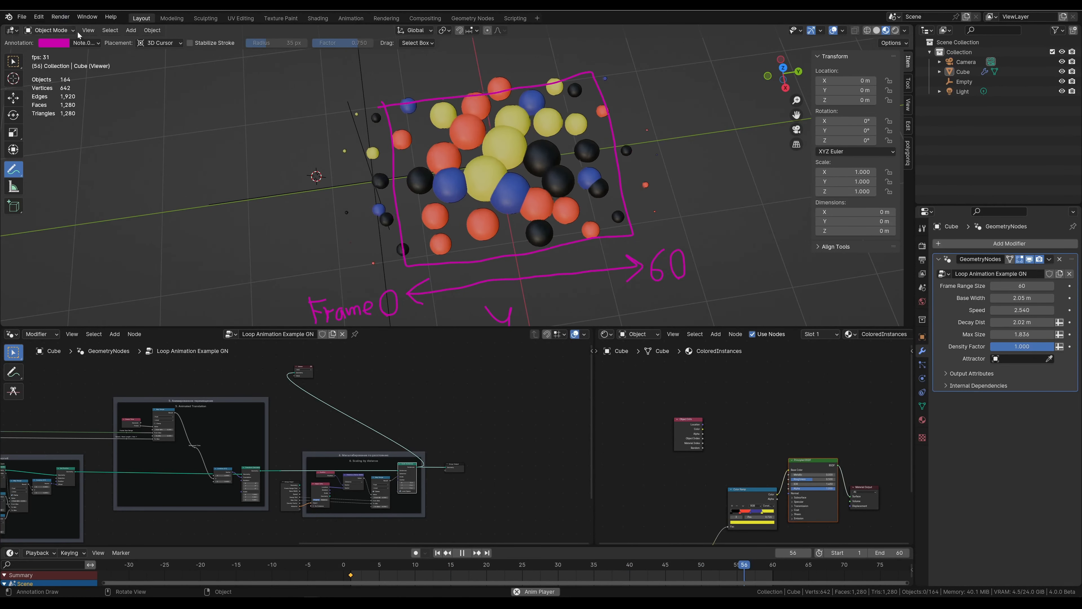
click(87, 42)
click(132, 77)
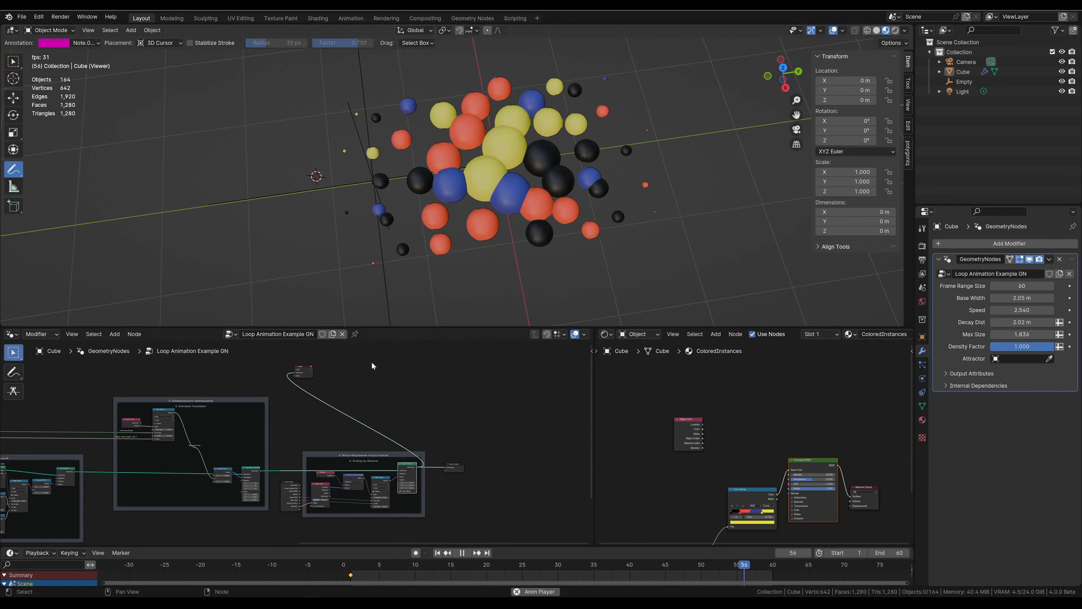
click(461, 554)
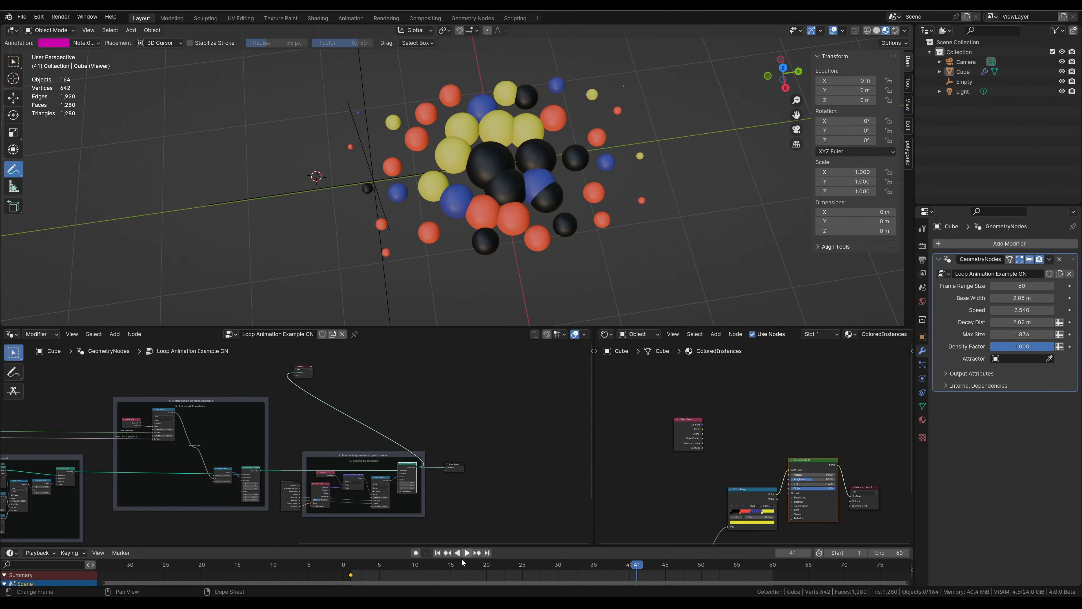
- Switch to the unsaved Blender window and create a new Geometry Nodes modifier on the default cube
mouse_move(312, 603)
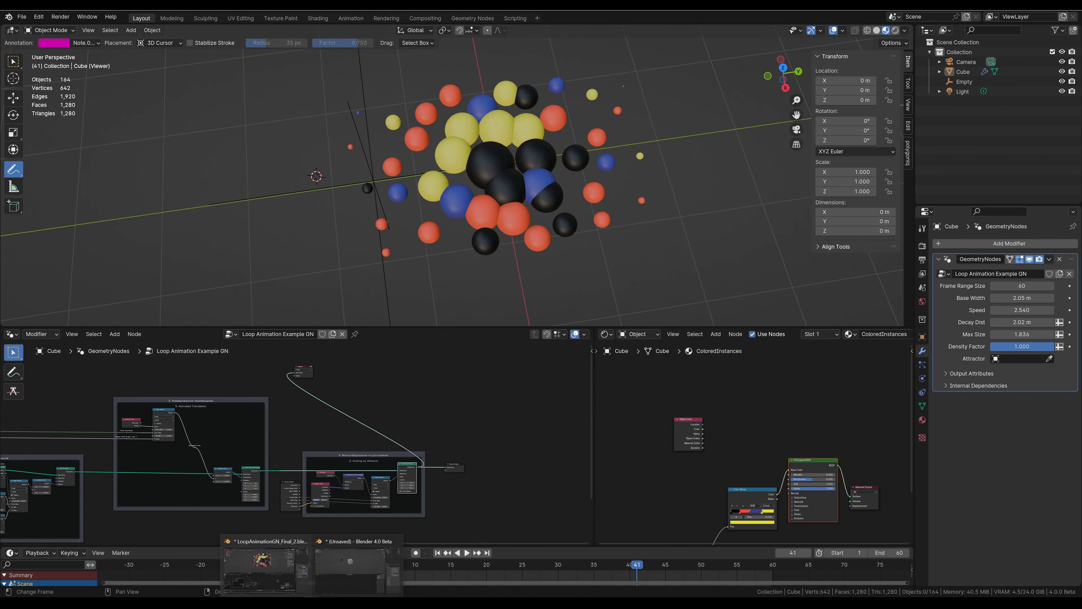
click(348, 577)
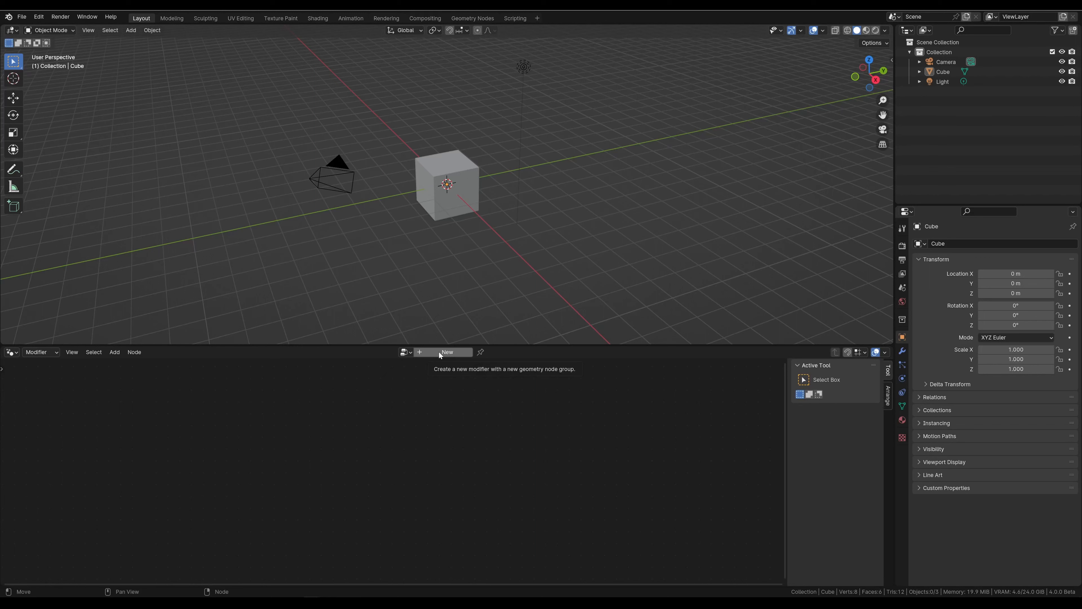
click(432, 171)
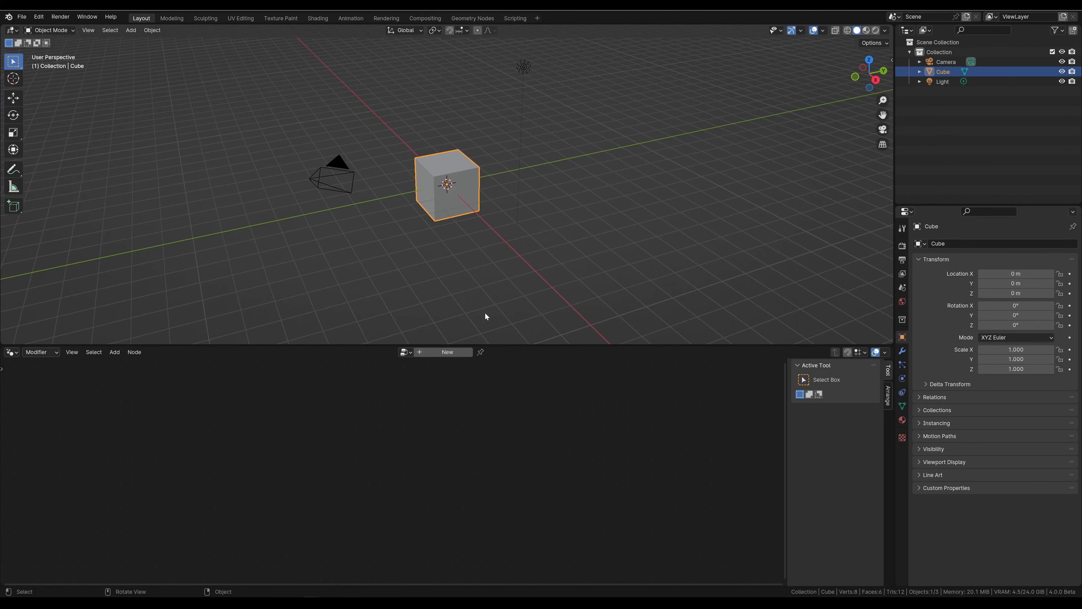
scroll(472, 213, up, 3)
middle_drag(472, 213, 462, 221)
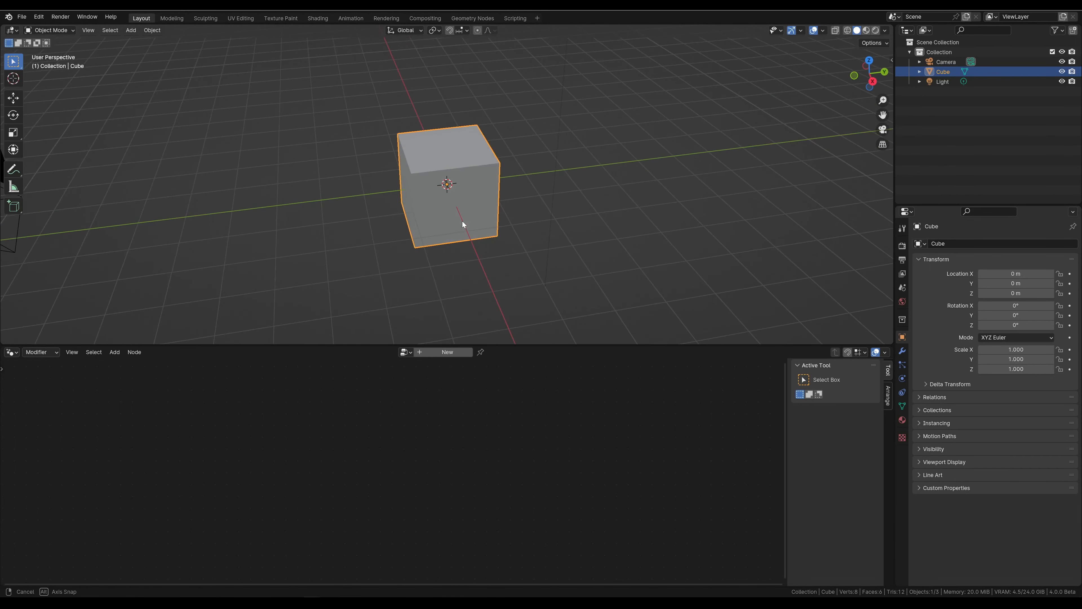
click(450, 352)
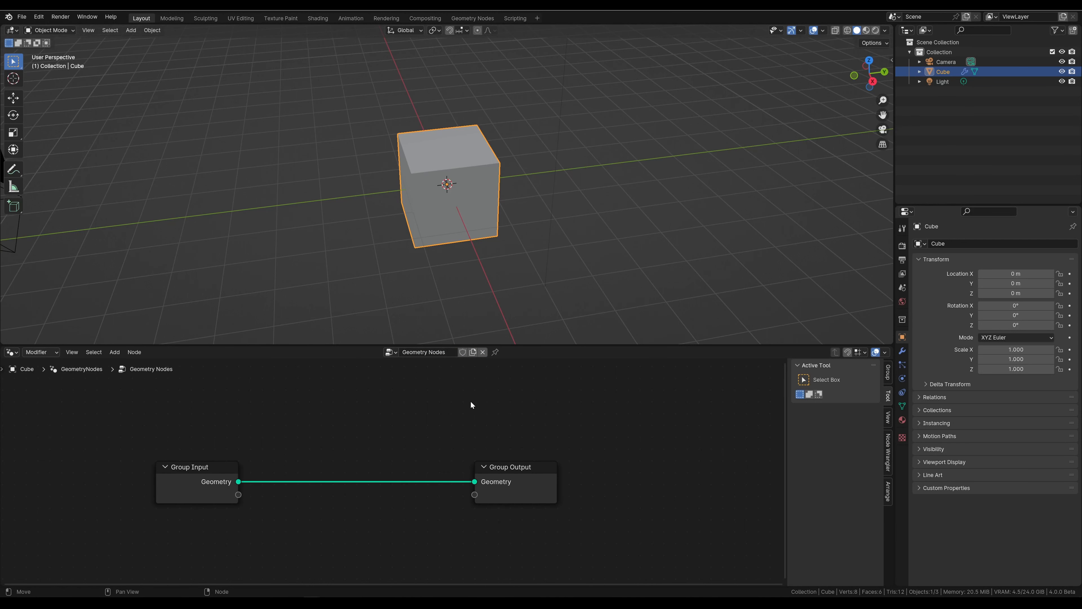
key(F3)
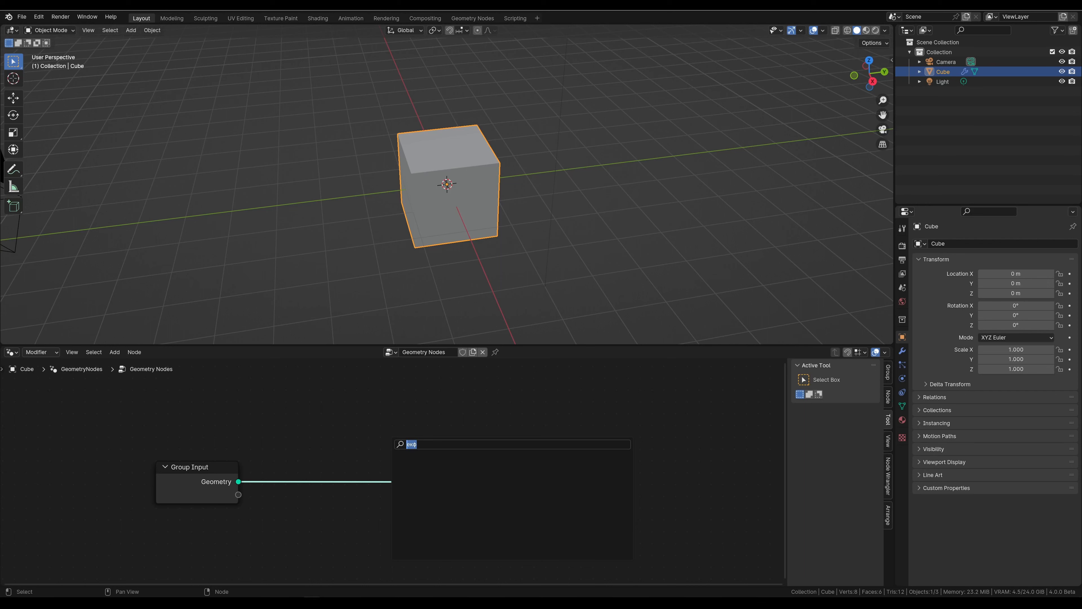
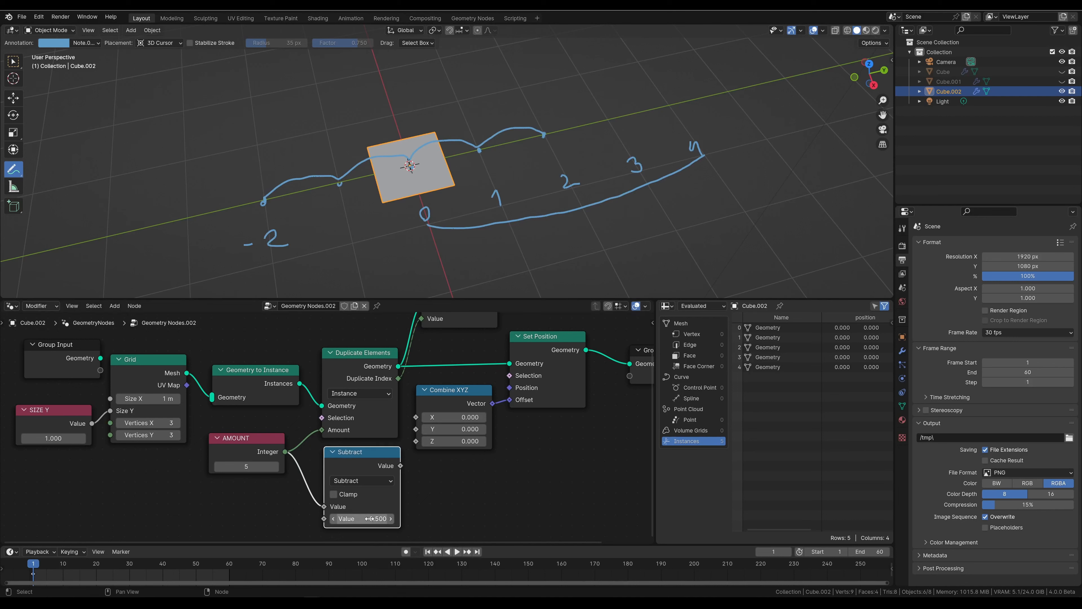
- Position the Subtract node below AMOUNT and add a Multiply node that combines the Subtract result with SIZE Y
drag(328, 469, 318, 470)
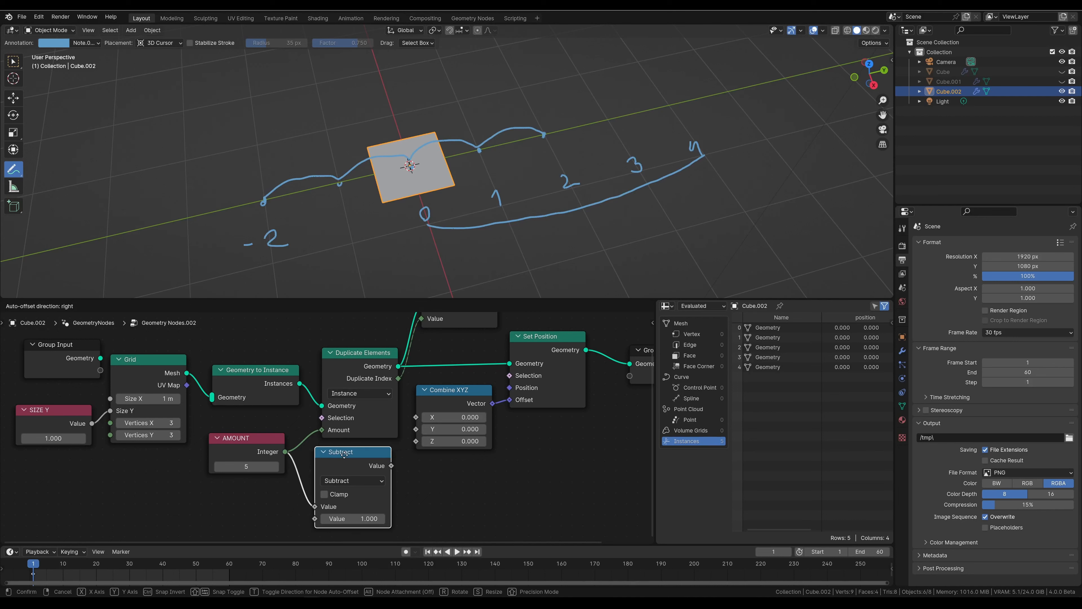
text(mu)
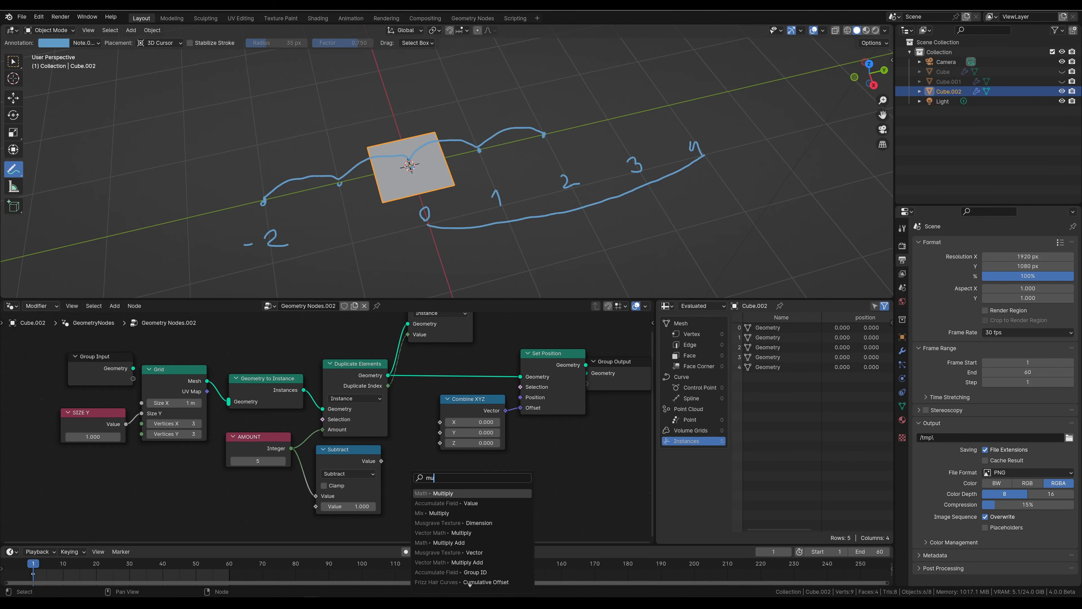
key(Return)
click(414, 475)
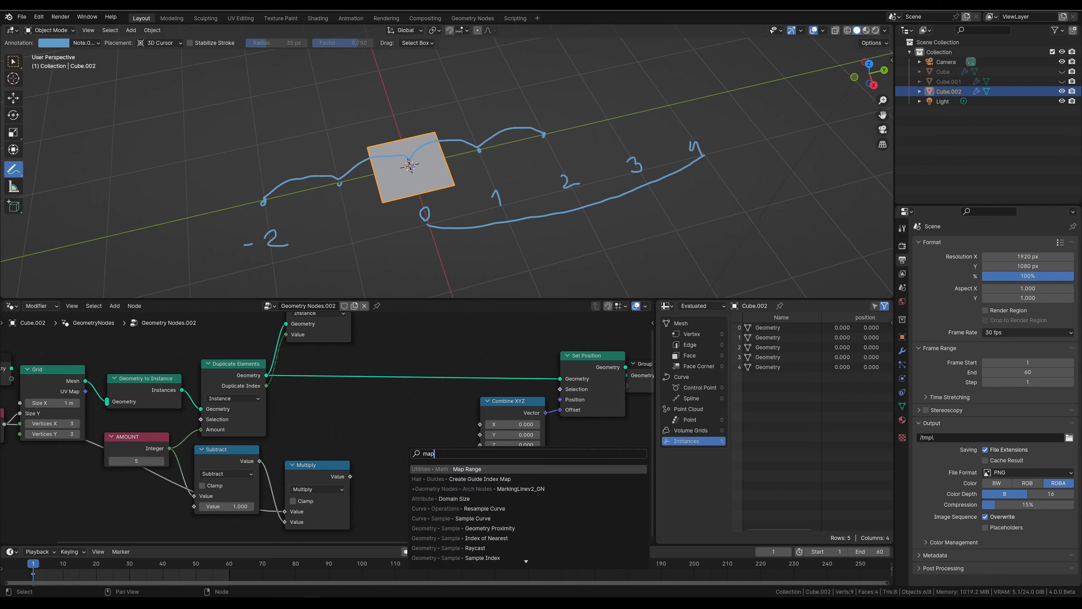
- Add a Map Range node, feed Duplicate Index into its Value and connect its Result to the Y input of Combine XYZ
key(Return)
click(363, 495)
drag(267, 385, 393, 473)
drag(459, 425, 480, 434)
drag(591, 496, 458, 364)
drag(443, 413, 498, 408)
- Add two more Multiply nodes fed by the first product, with factors of -0.5 and 0.5
drag(351, 476, 435, 441)
text(mul)
key(Return)
click(376, 515)
text(mul)
key(Return)
click(374, 436)
key(minus)
key(Escape)
middle_drag(541, 495, 544, 461)
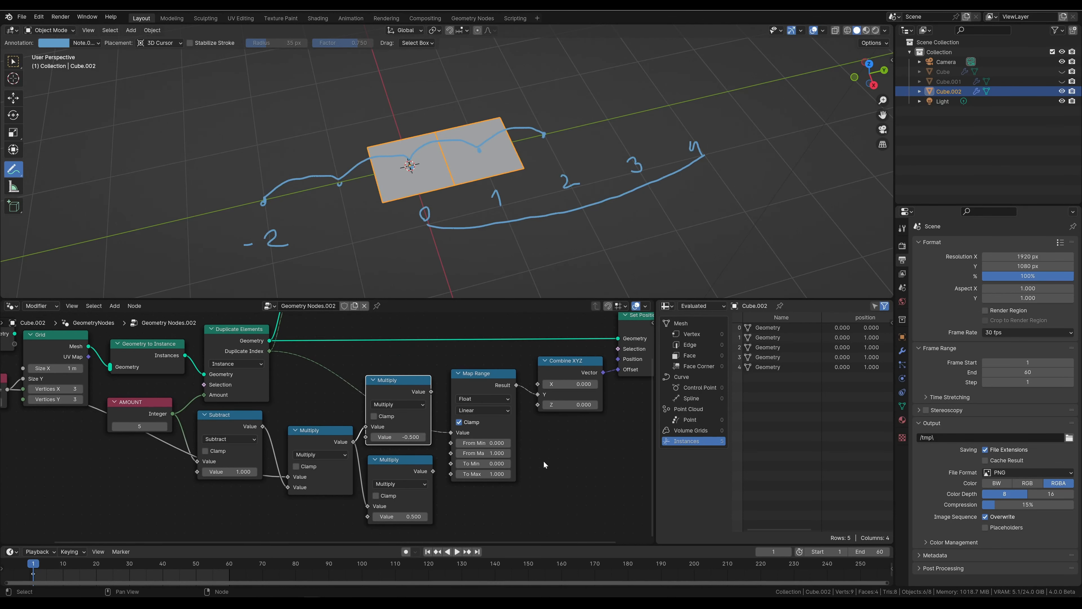
- Connect the -0.5 and 0.5 products to Map Range's To Min and To Max, and set From Max to 4
drag(443, 528, 252, 434)
drag(388, 505, 373, 538)
drag(416, 426, 451, 431)
middle_drag(442, 479, 450, 459)
drag(425, 483, 459, 422)
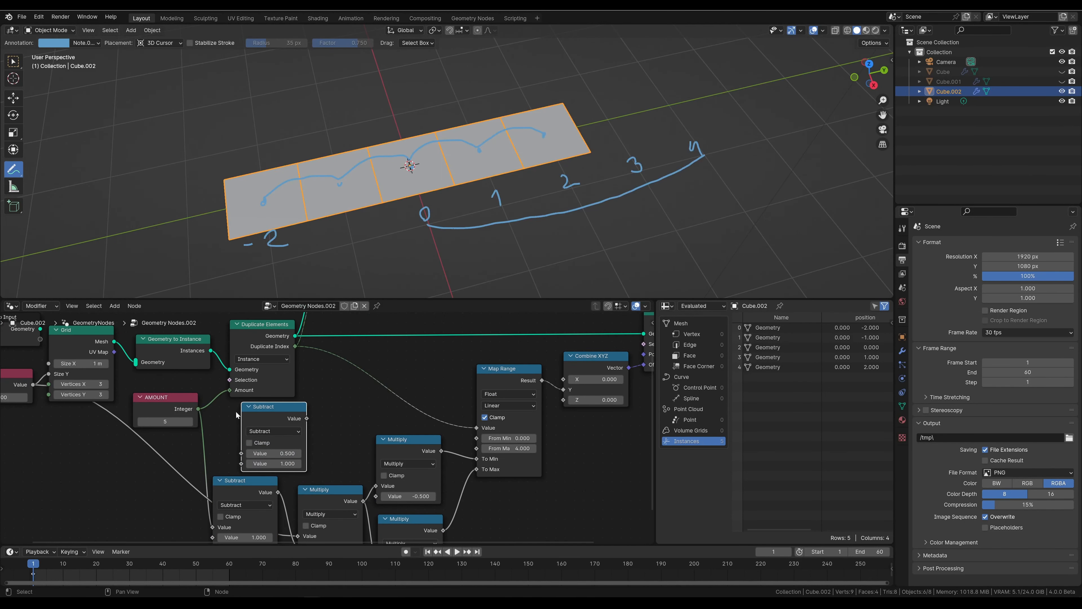
- Drive Map Range's From Max with AMOUNT minus 1, and test the tiling with other AMOUNT and SIZE Y values
drag(199, 409, 244, 451)
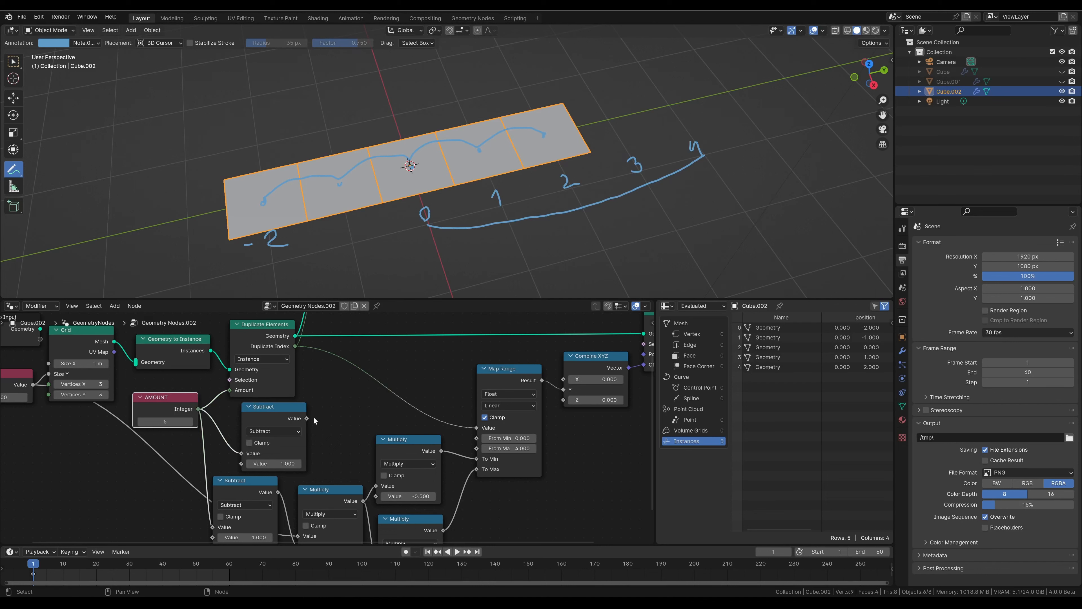
drag(307, 418, 476, 448)
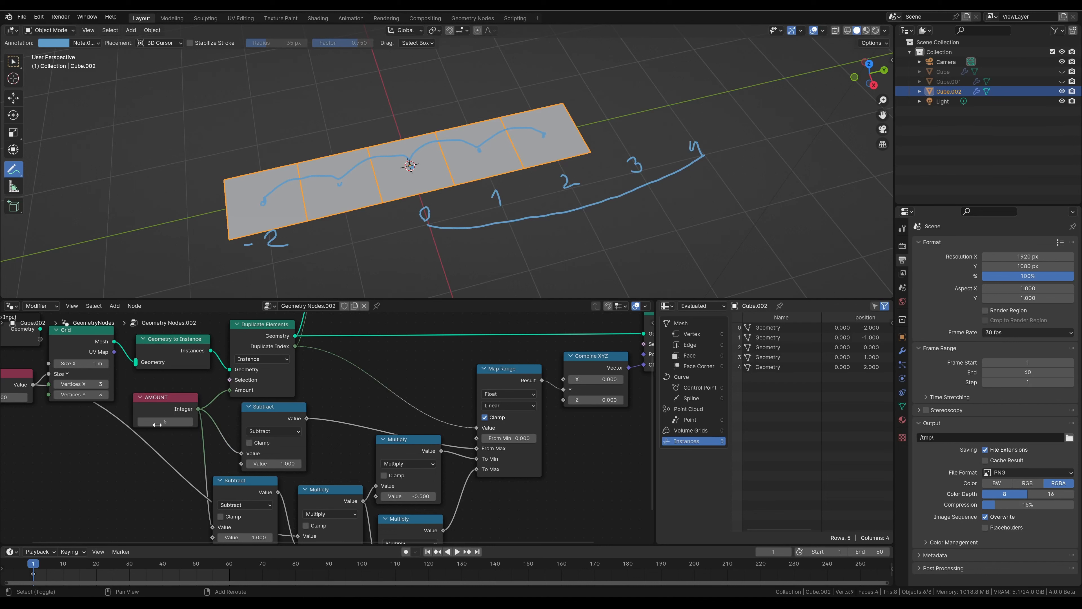
mouse_move(157, 424)
mouse_down()
mouse_move(226, 425)
mouse_move(158, 425)
mouse_up()
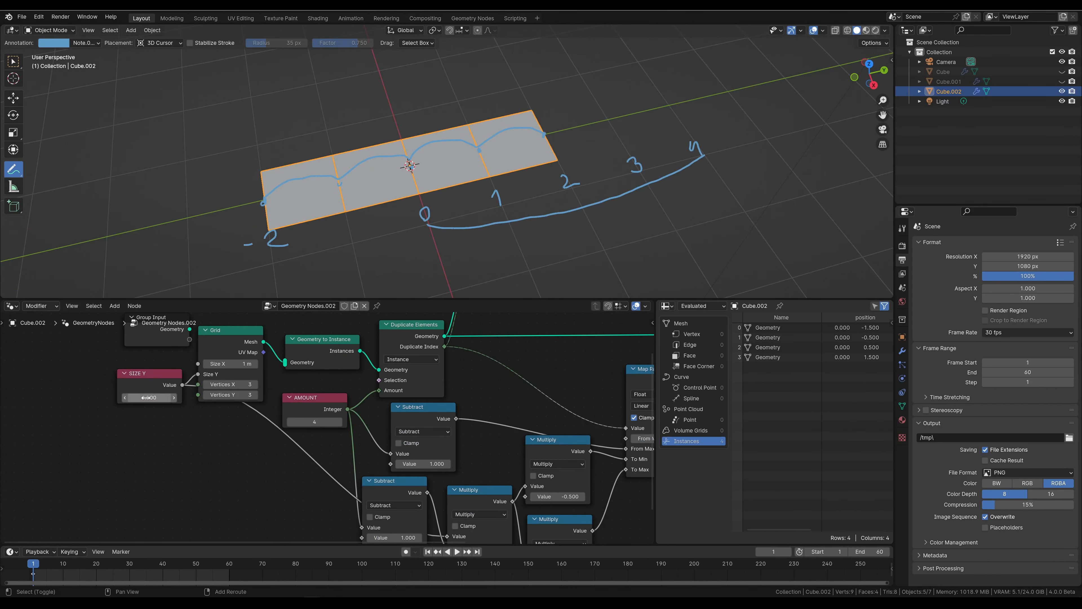
drag(149, 398, 179, 398)
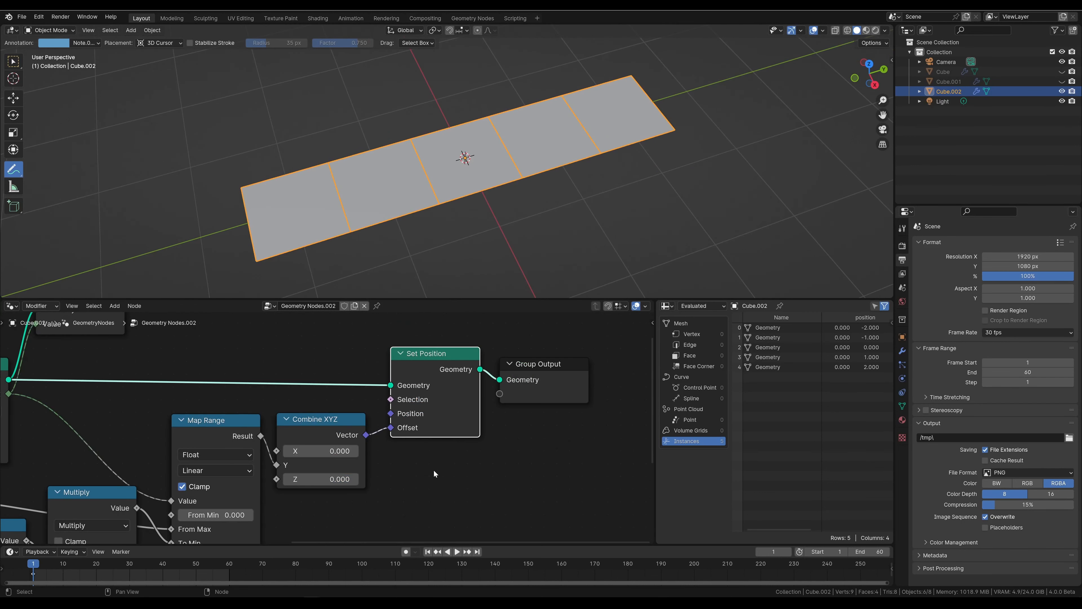
- Add a Transform Geometry node below Set Position and connect the Duplicate Elements geometry to its input
mouse_move(434, 470)
middle_down()
mouse_move(498, 408)
mouse_move(479, 454)
middle_up()
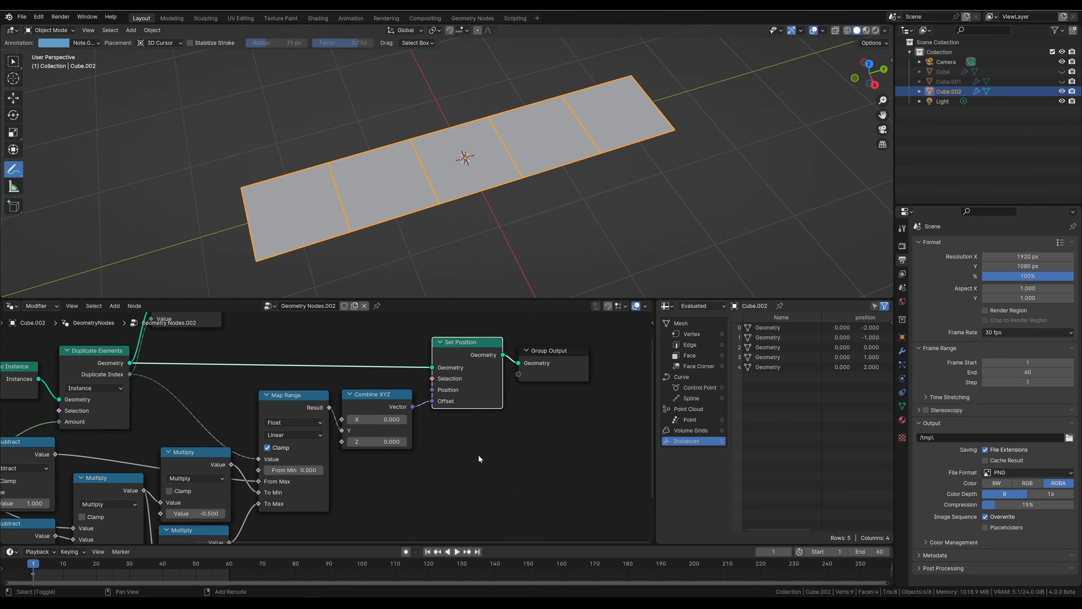
key(shift+a)
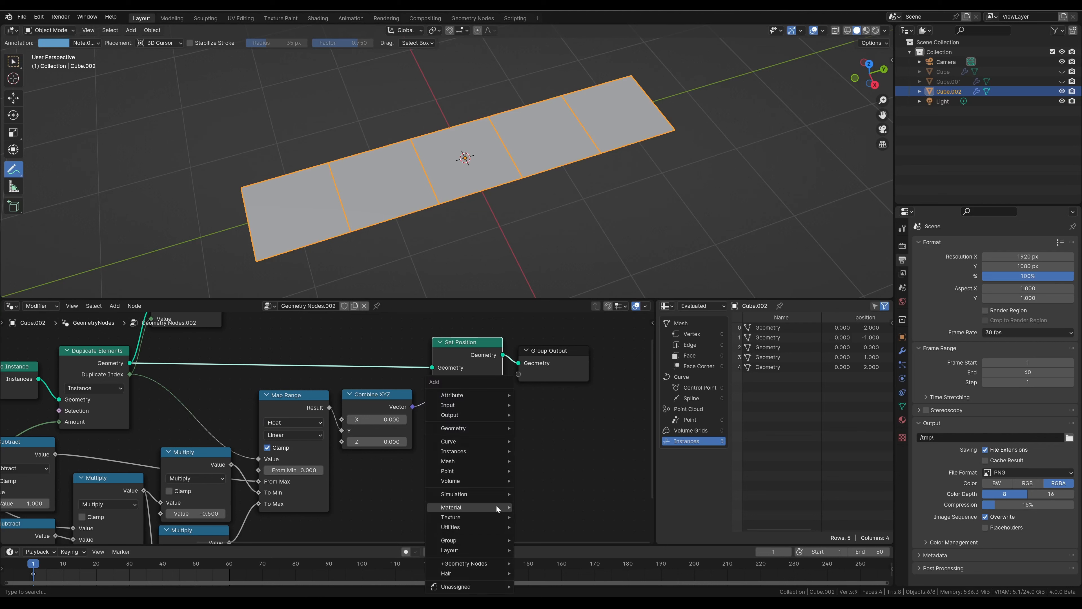
text(tr)
key(Down)
key(Down)
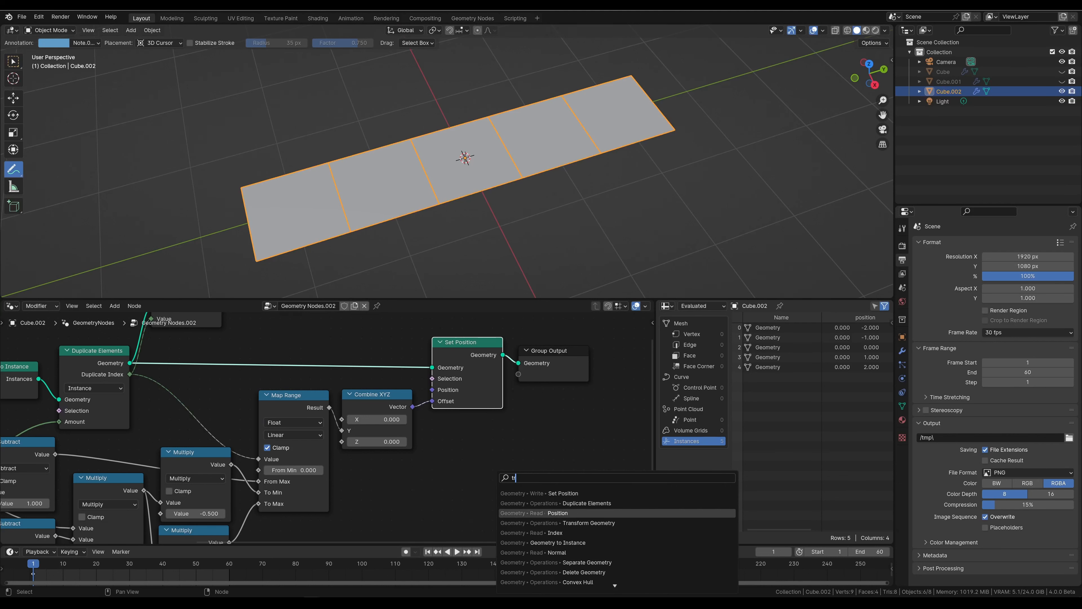
key(Return)
click(487, 444)
scroll(488, 444, down, 2)
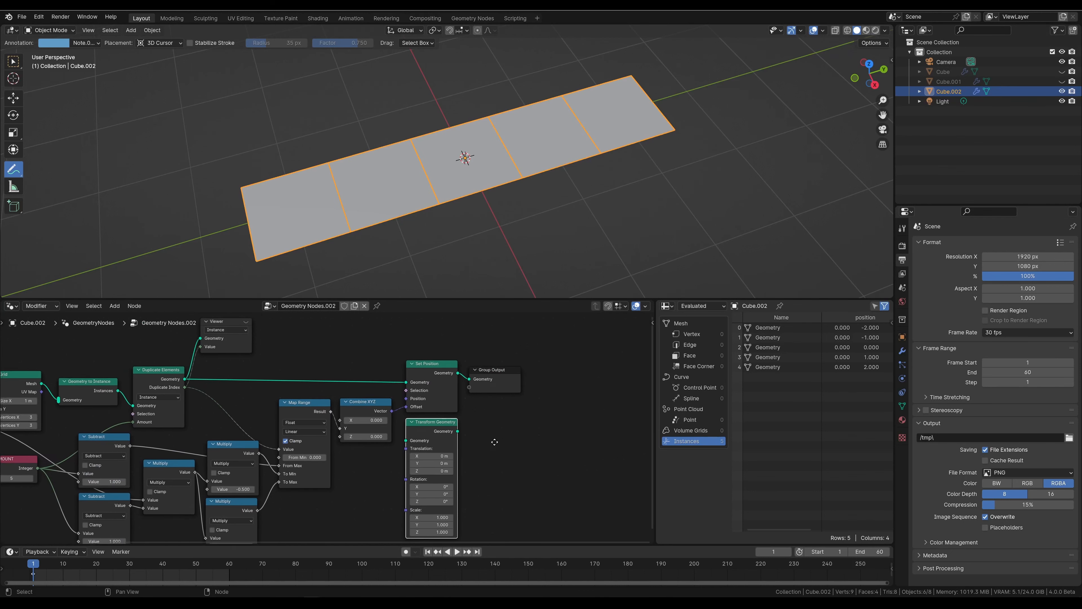
drag(203, 372, 414, 434)
scroll(412, 446, up, 2)
scroll(464, 441, up, 1)
middle_drag(467, 439, 415, 443)
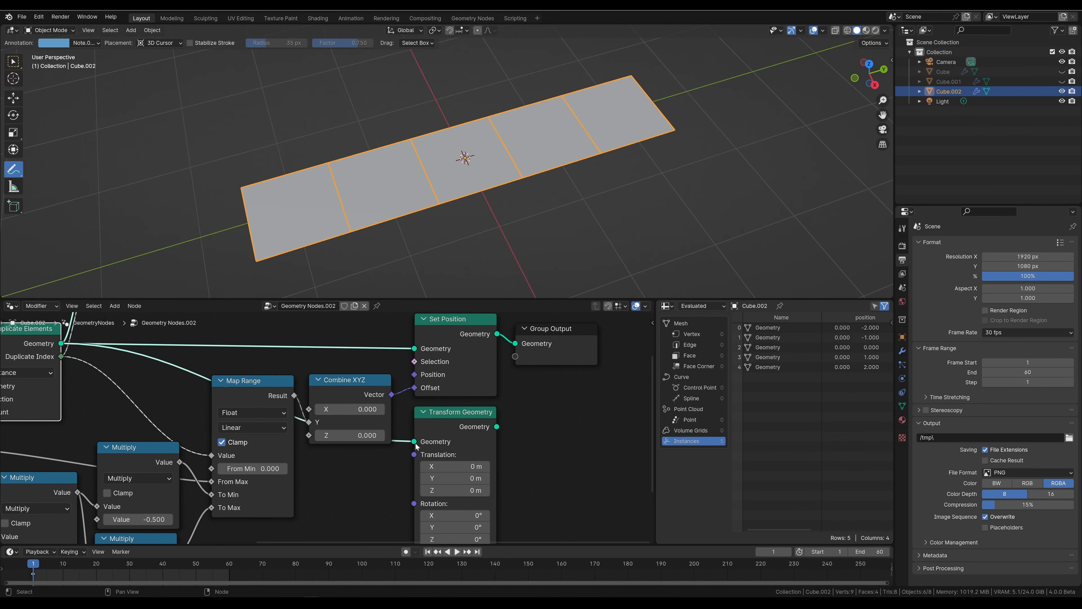
- Annotate the link into Set Position's Offset, undo that stroke, and circle the Translation socket of Transform Geometry
click(4, 322)
click(3, 322)
click(13, 345)
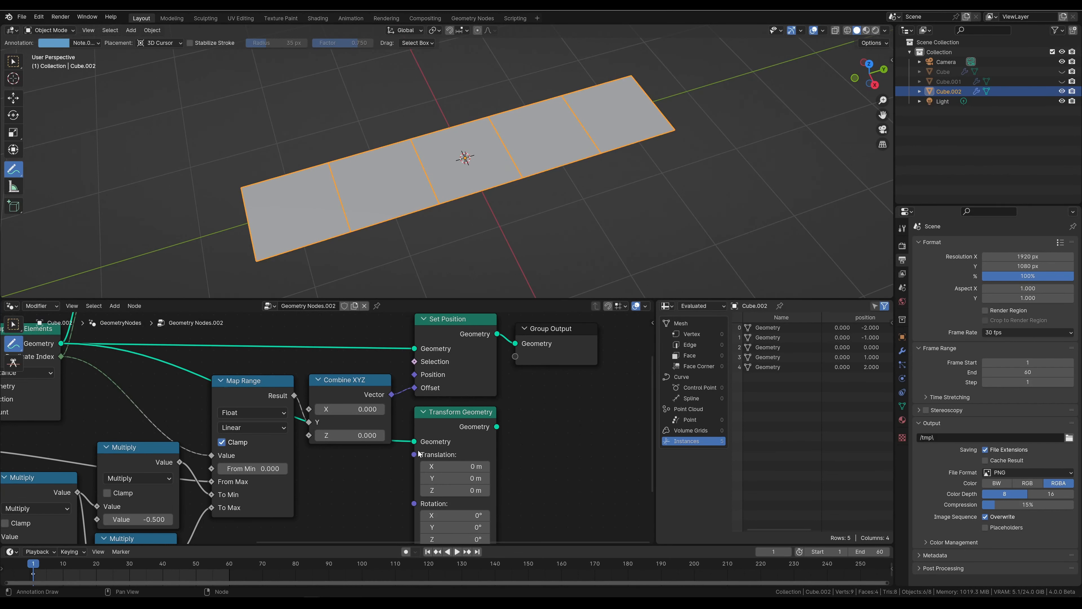
middle_drag(421, 454, 451, 438)
drag(445, 379, 438, 362)
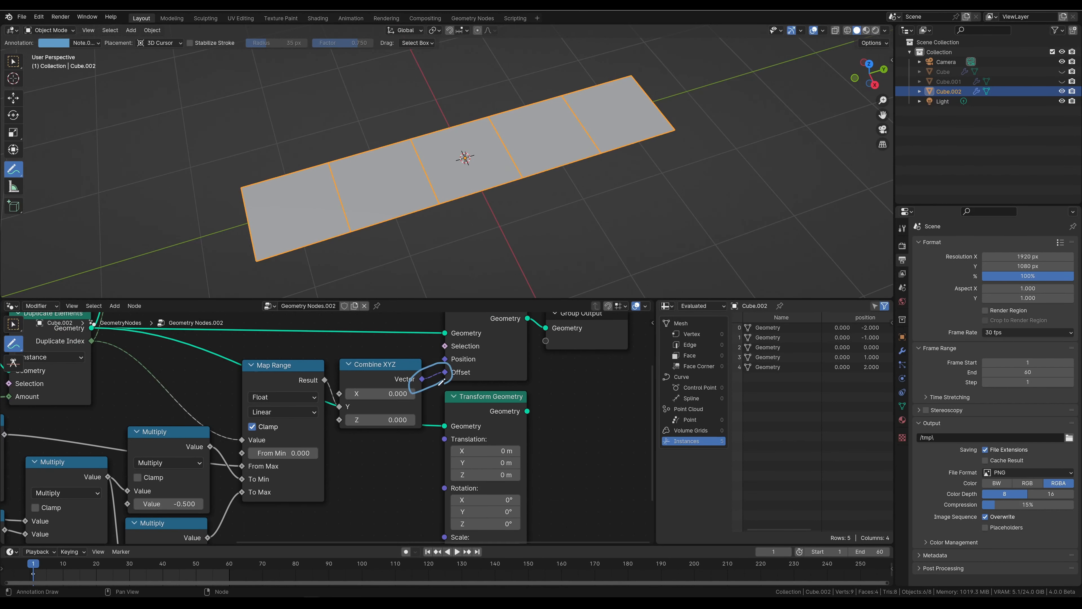
key(ctrl+z)
drag(443, 446, 442, 428)
key(w)
- Try to connect the Combine XYZ vector to Transform Geometry's Translation input
drag(422, 379, 436, 403)
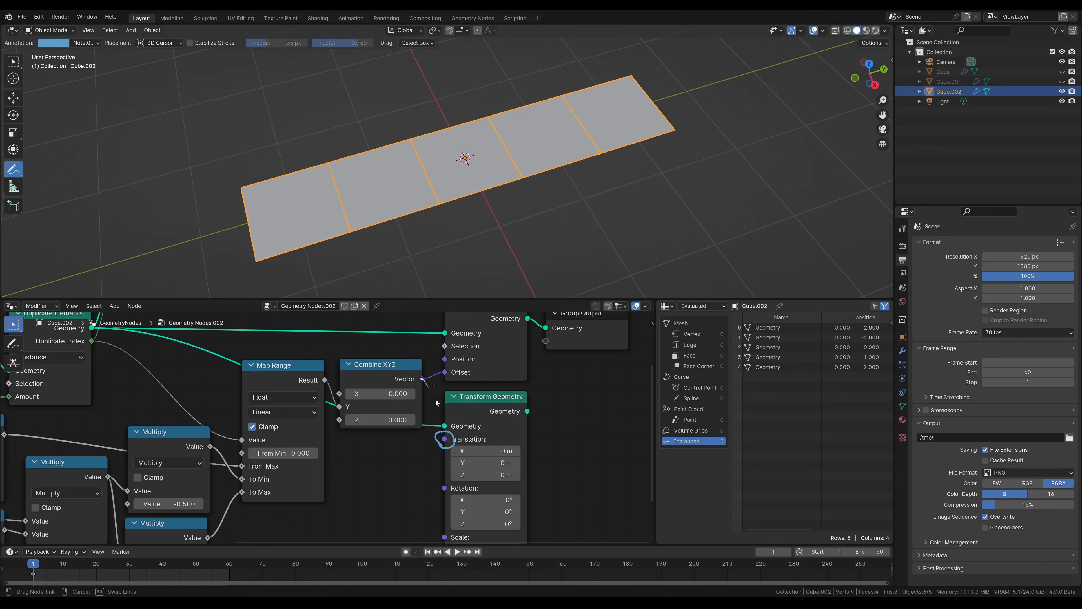
drag(448, 449, 446, 442)
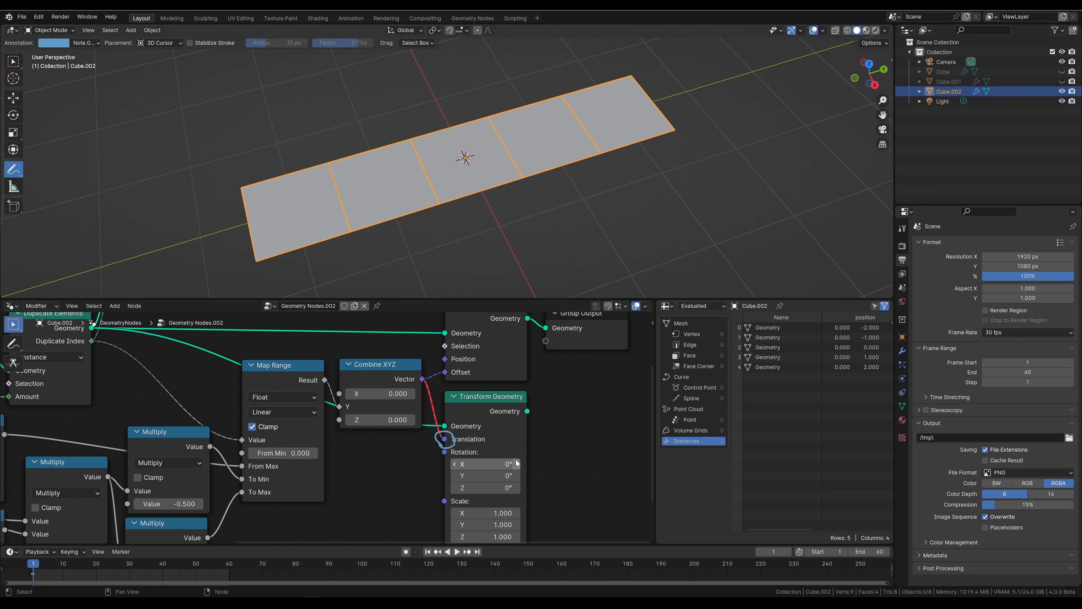
- Add a Vector input node and try its output on Set Position's Offset and Transform Geometry's Translation
scroll(453, 452, up, 4)
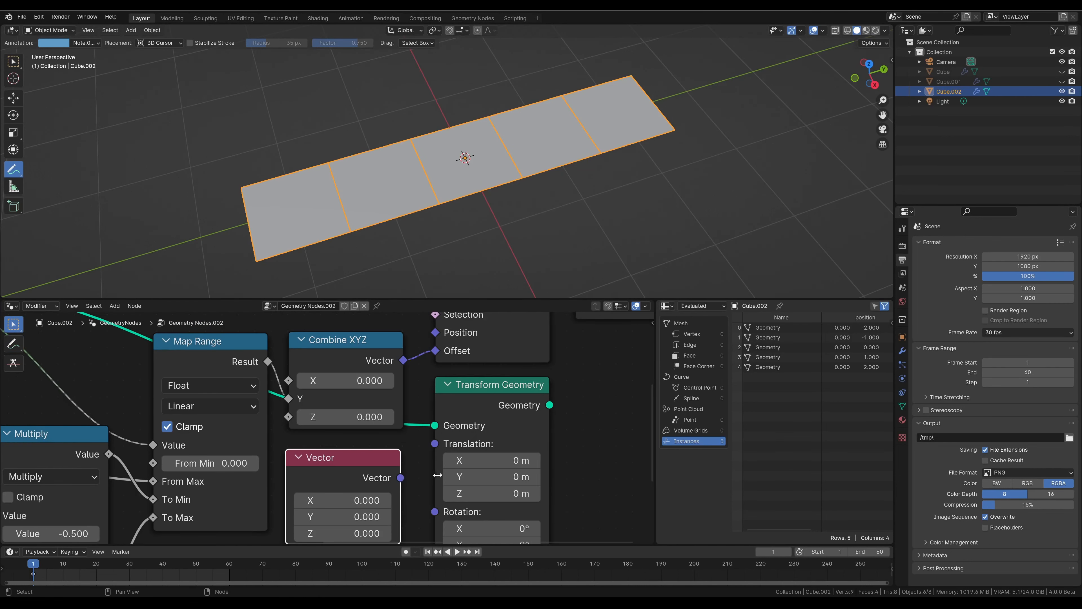
drag(401, 478, 441, 359)
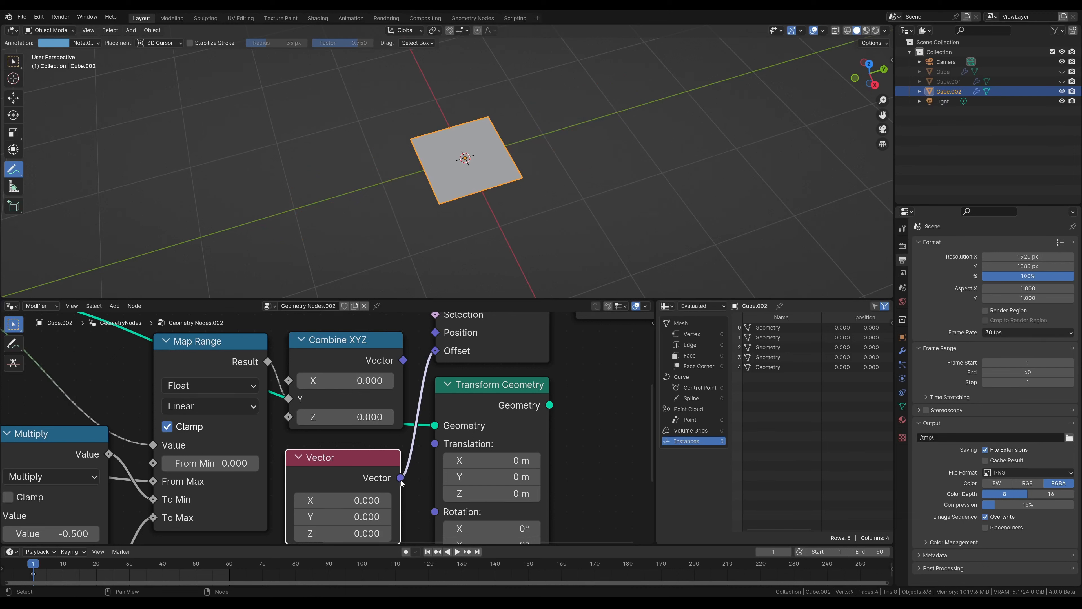
drag(401, 478, 435, 443)
- Try the Combine XYZ vector on Translation again, and remove the links into the Offset and Translation inputs
drag(404, 361, 441, 446)
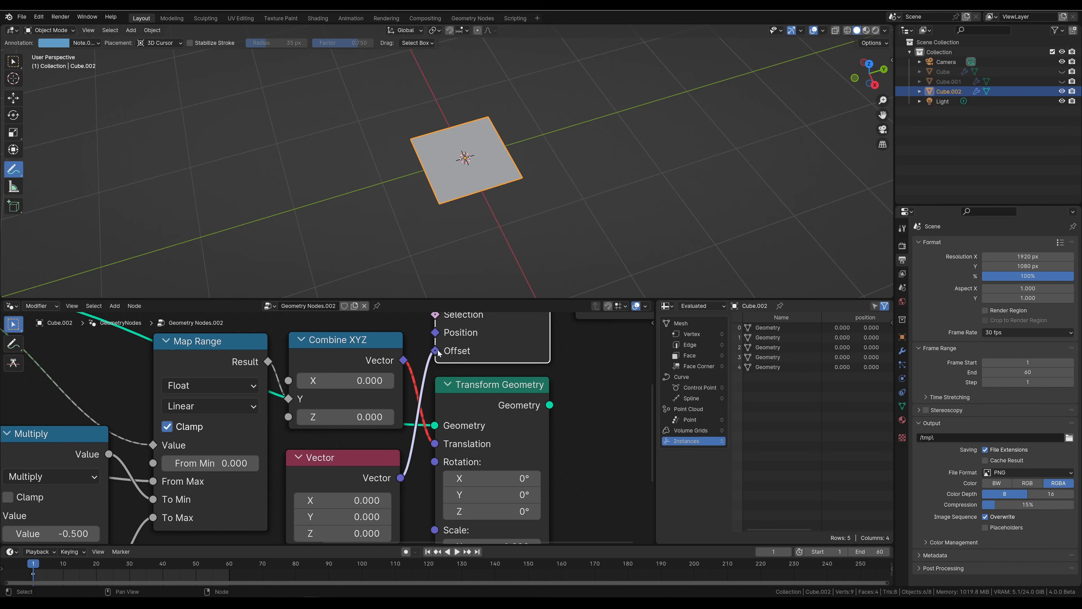
drag(434, 356, 408, 362)
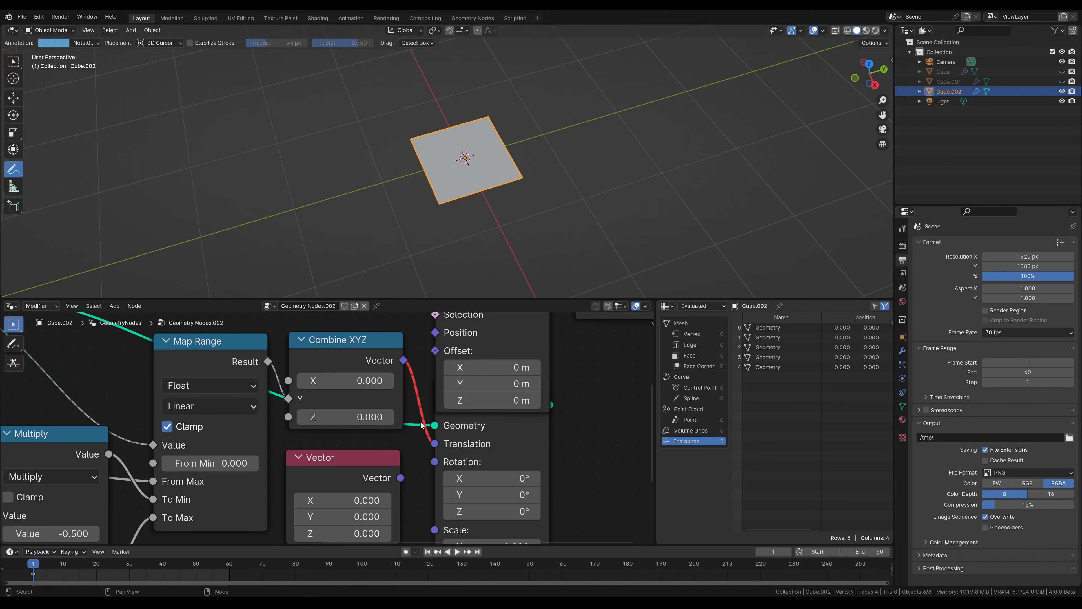
ctrl+right_drag(419, 395, 424, 411)
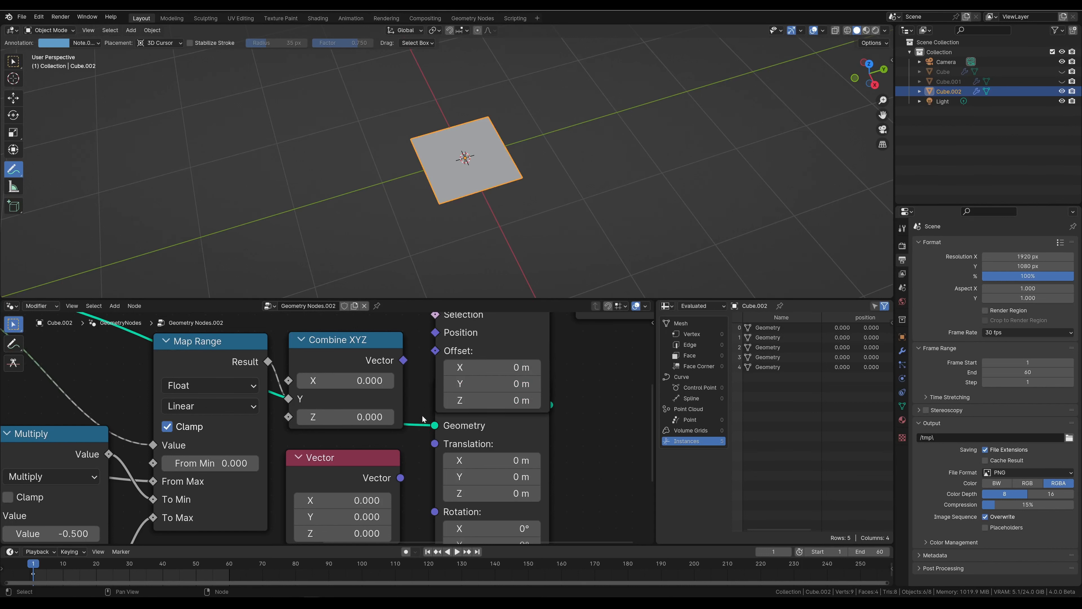
- Add Random Value, Noise Texture, Position, Normal and Index nodes in the empty area beyond the Group Output
click(381, 464)
scroll(429, 457, down, 4)
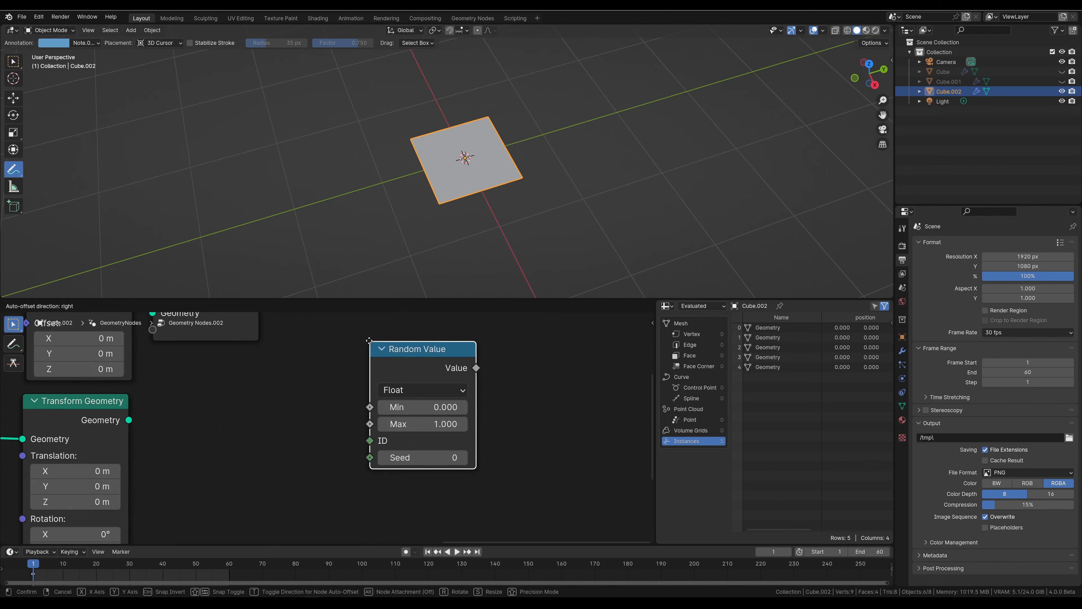
scroll(457, 455, up, 1)
scroll(456, 456, down, 2)
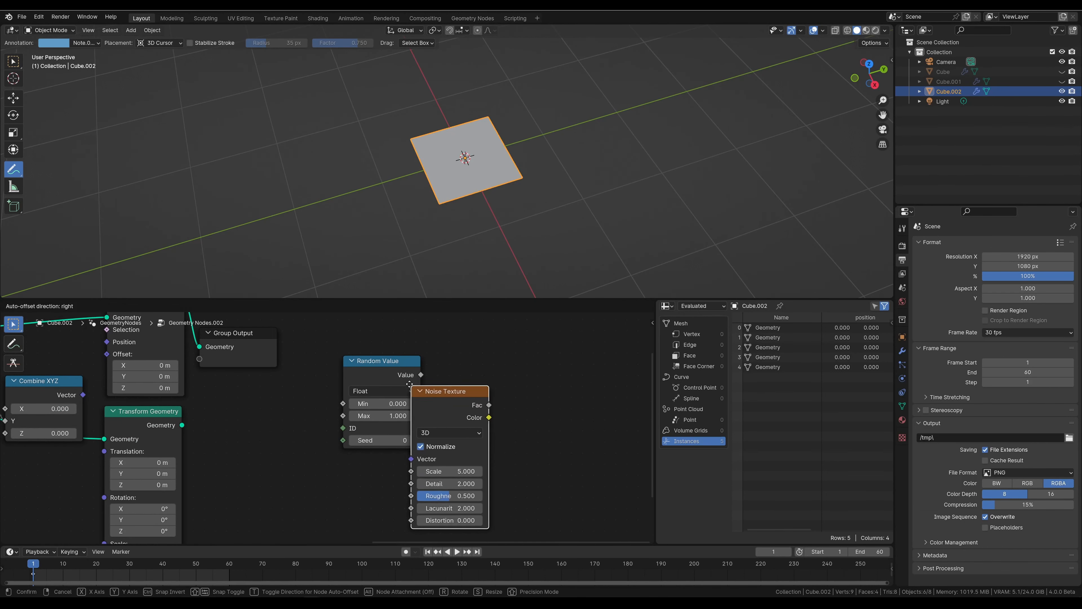
click(508, 414)
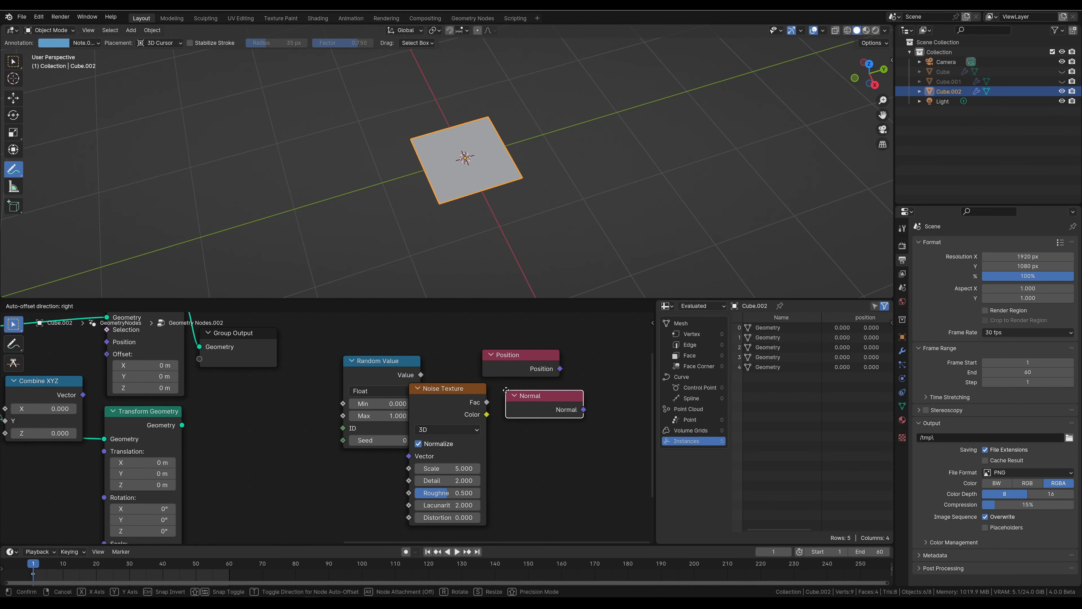
click(545, 403)
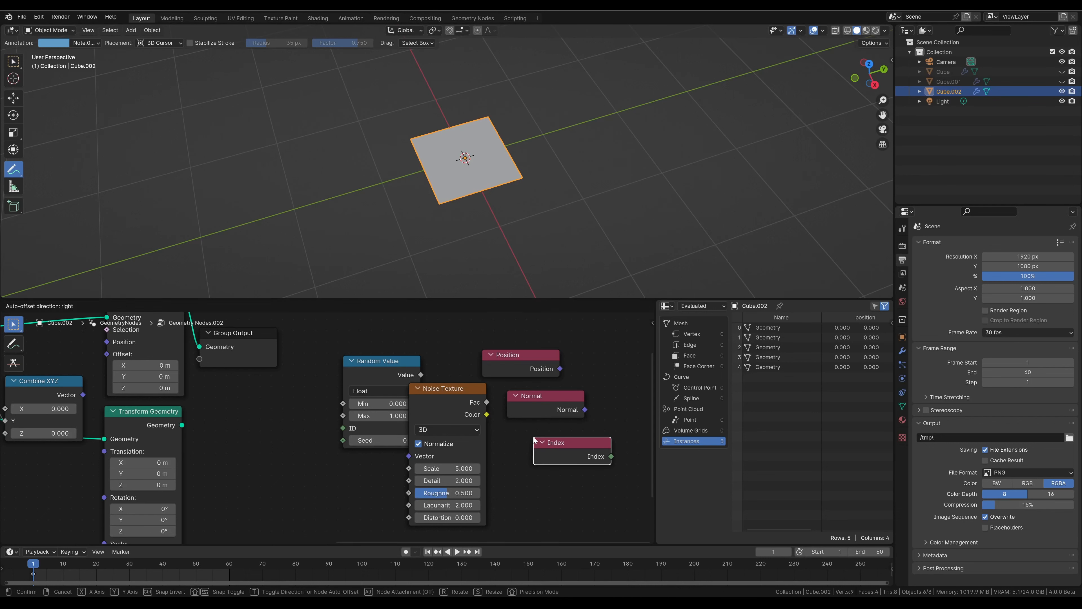
click(572, 451)
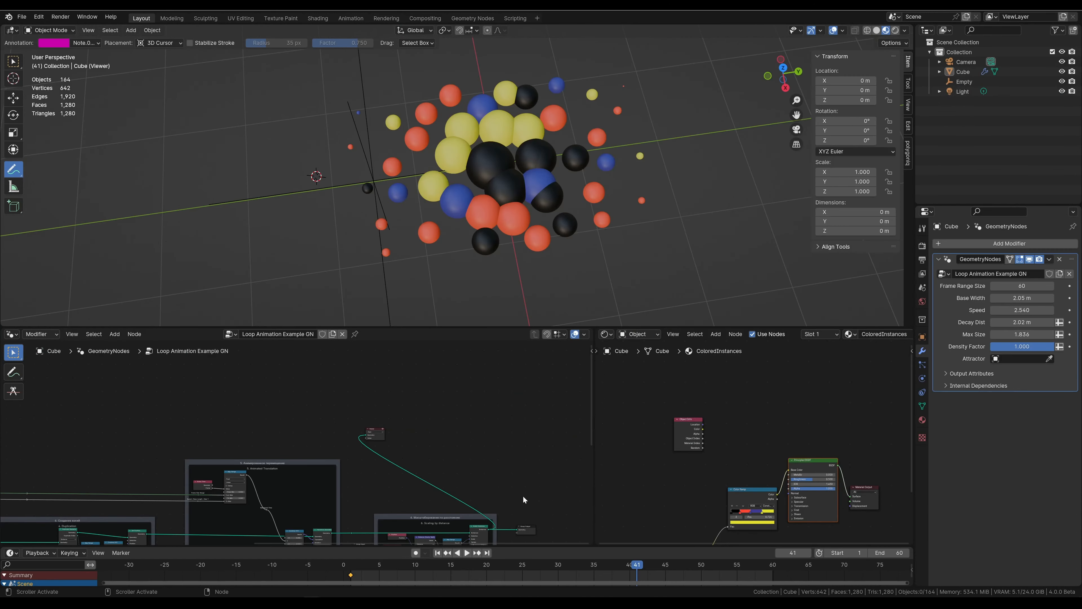
- In the Loop Animation Example GN tree, preview the Grid node of the Base frame in the viewport
middle_drag(387, 479, 366, 539)
scroll(344, 429, up, 11)
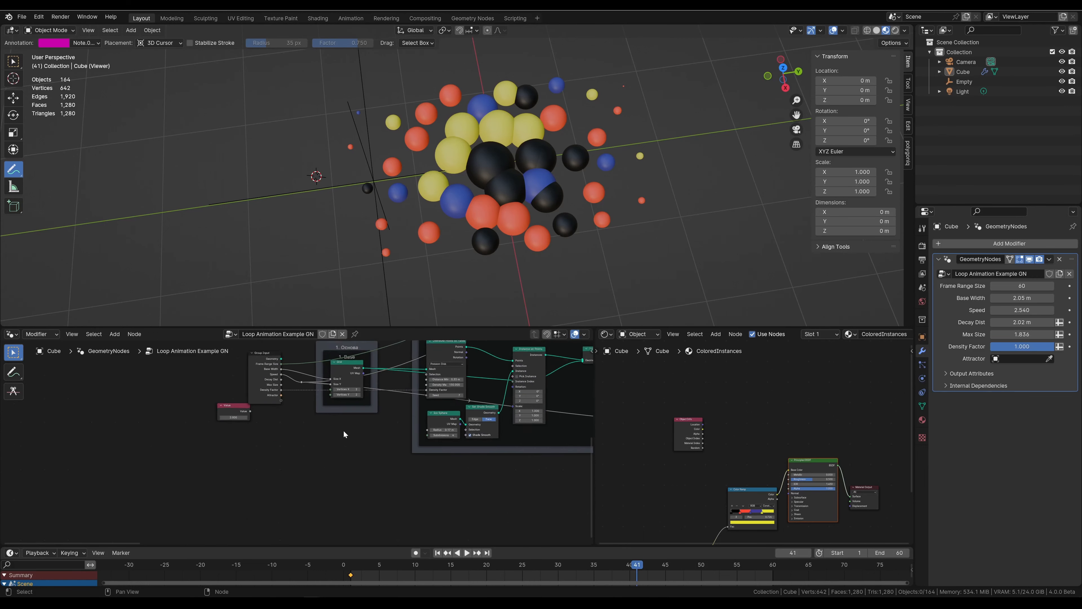
middle_drag(335, 426, 299, 532)
scroll(353, 468, up, 3)
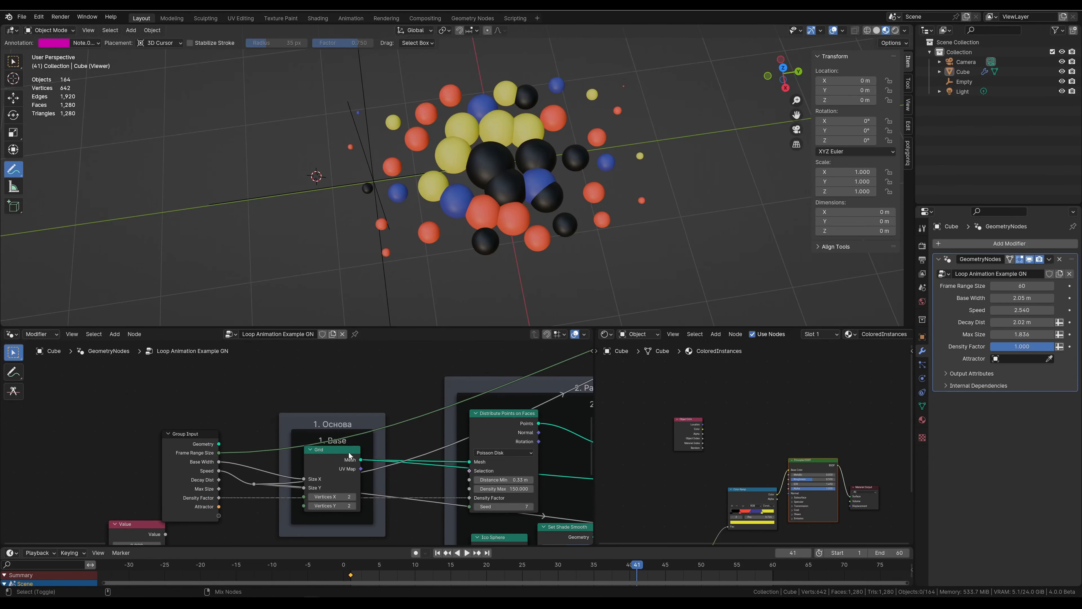
ctrl+shift+click(350, 455)
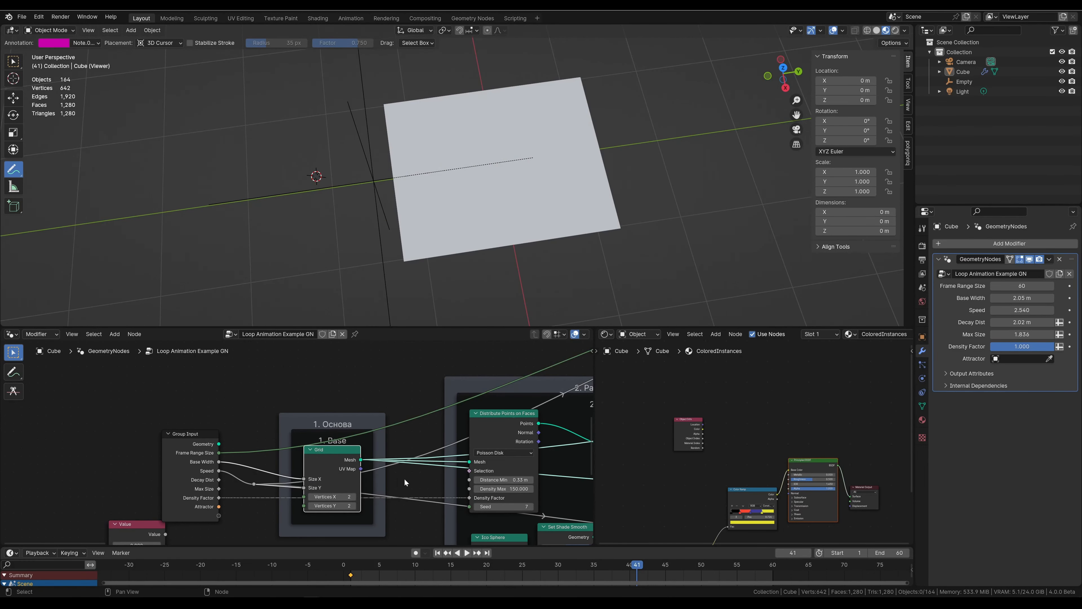
- Preview the Distribute Points on Faces, Instance on Points and Join Geometry nodes in the Distribute instances frame
middle_drag(444, 481, 256, 496)
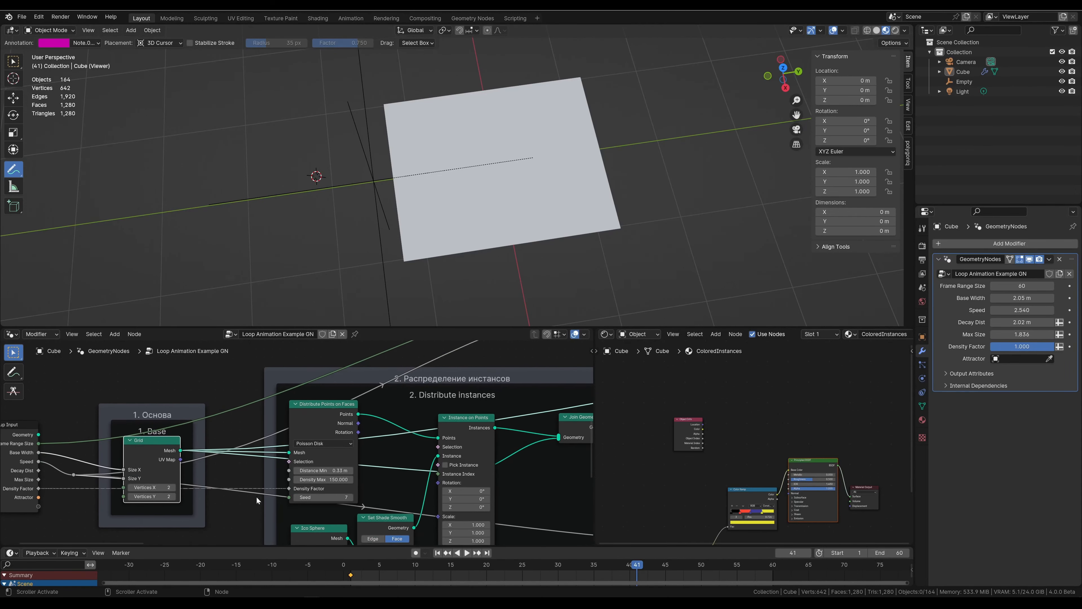
ctrl+shift+click(322, 405)
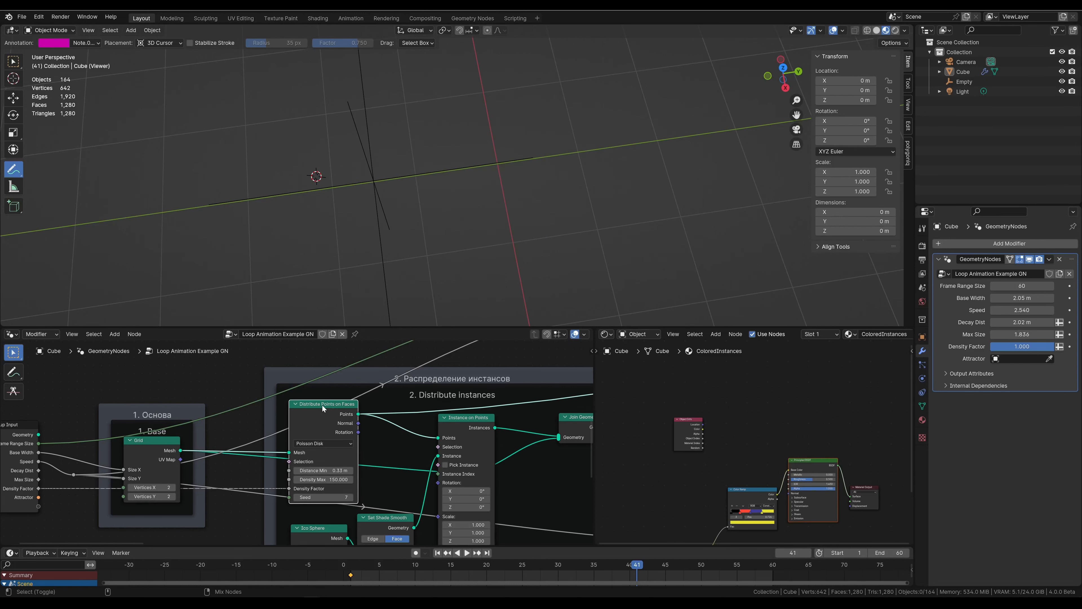
ctrl+shift+click(457, 418)
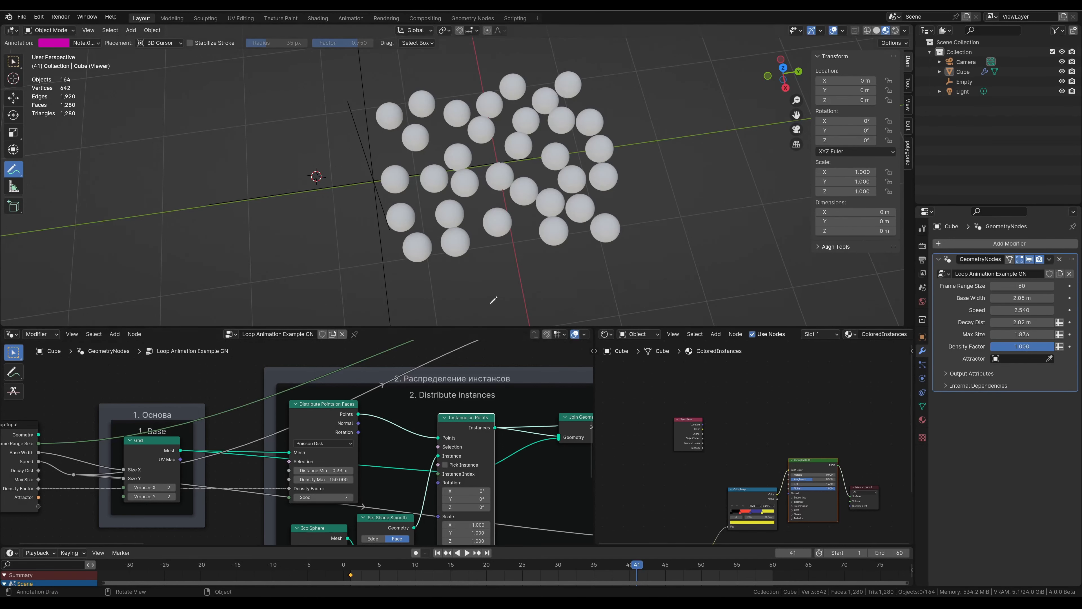
middle_drag(494, 462, 375, 452)
ctrl+shift+click(463, 419)
mouse_move(493, 277)
middle_down()
mouse_move(496, 251)
mouse_move(491, 268)
mouse_move(502, 259)
middle_up()
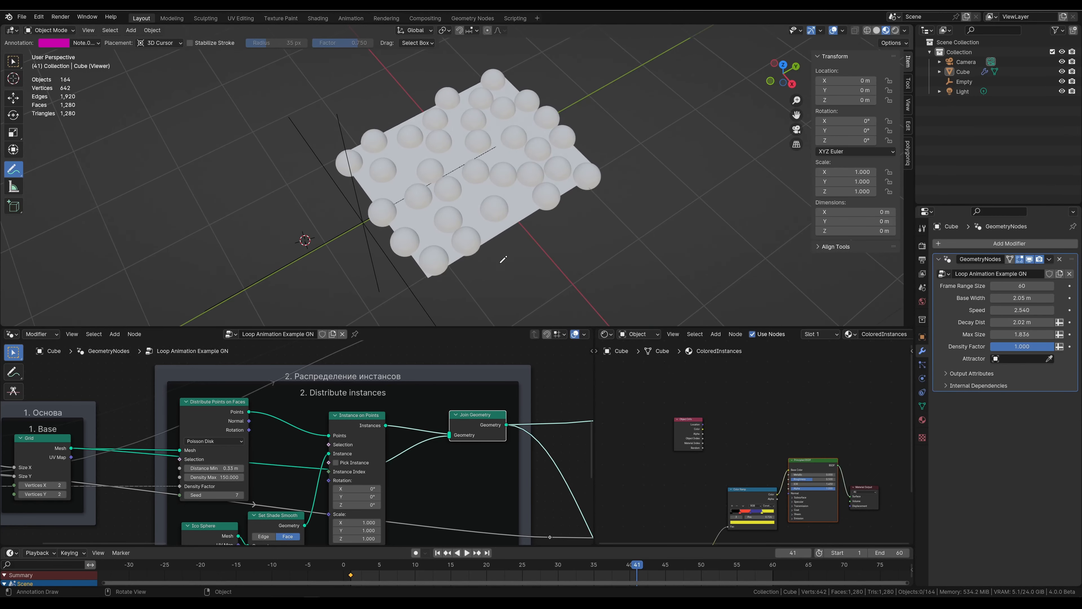
- Preview the Set Material node of the Random Color Attribute frame and the Duplicate Elements node of the Duplication frame
middle_drag(478, 417, 276, 328)
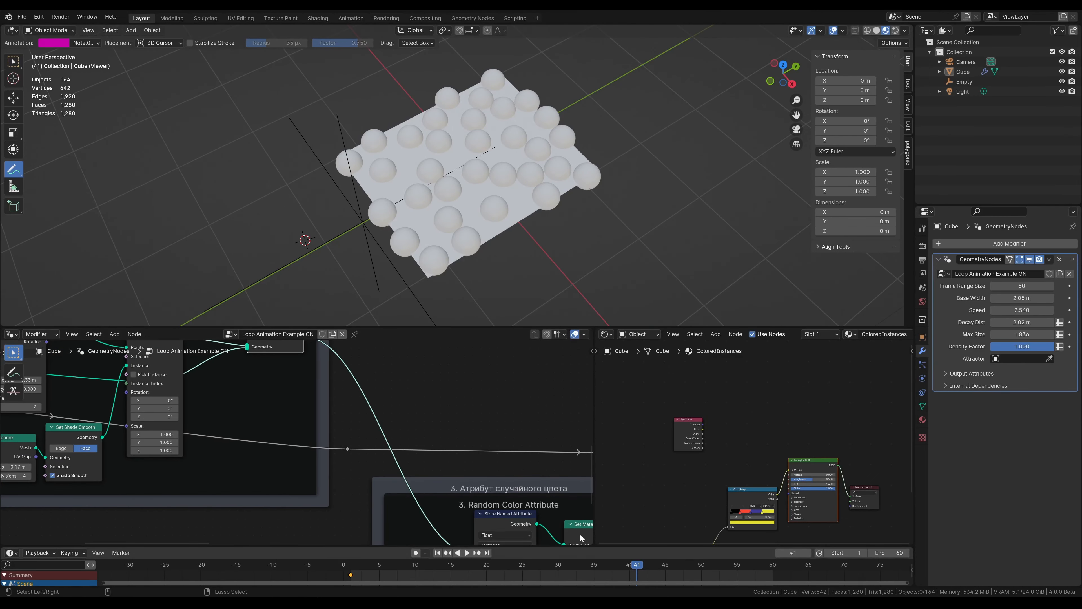
ctrl+shift+click(586, 526)
middle_drag(586, 525, 338, 434)
middle_drag(589, 390, 329, 438)
ctrl+shift+click(515, 428)
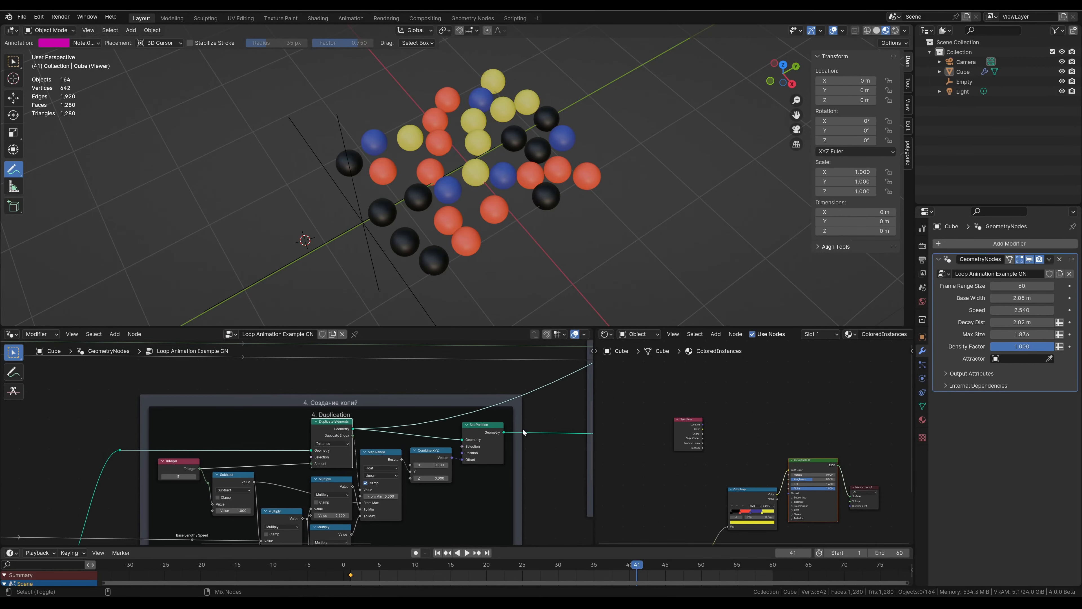
- Preview the Duplication frame's Set Position node and examine the row of duplicated sphere groups and the nodes behind it
ctrl+shift+click(485, 428)
scroll(558, 208, down, 3)
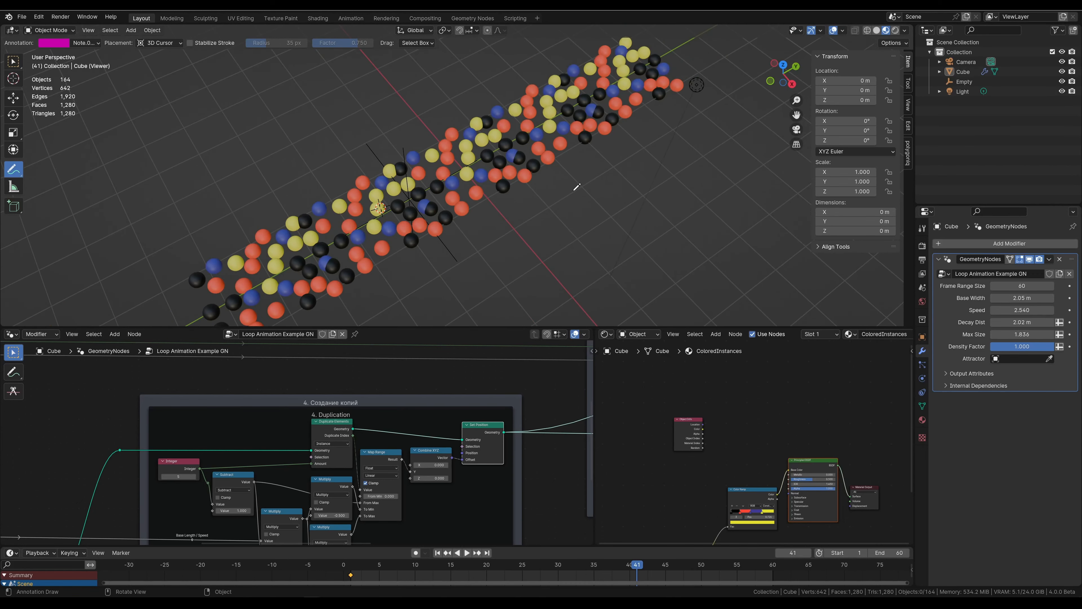
middle_drag(573, 190, 539, 191)
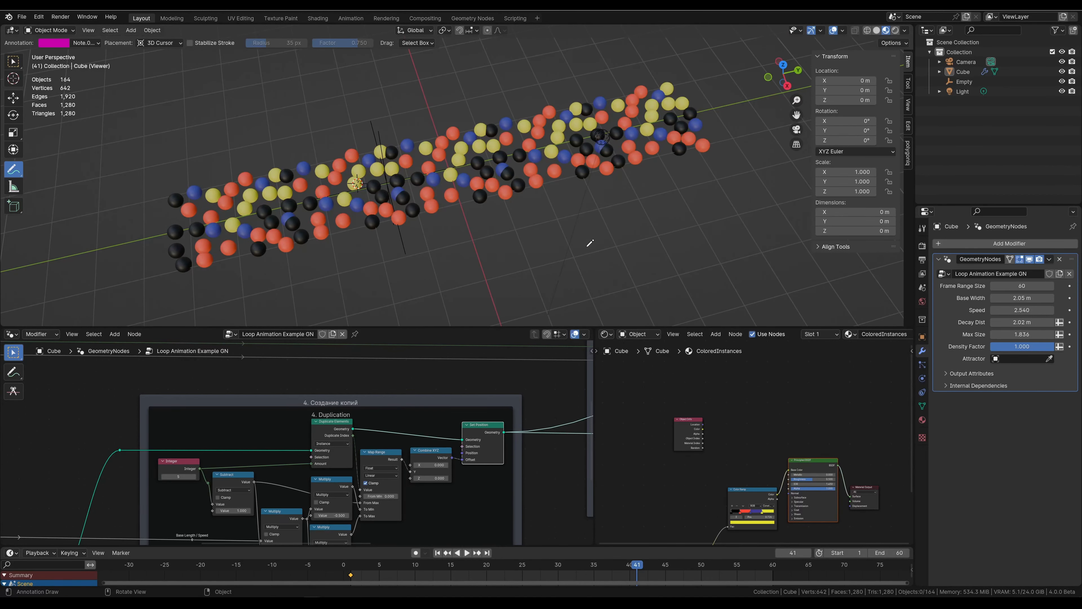
shift+middle_drag(553, 244, 572, 235)
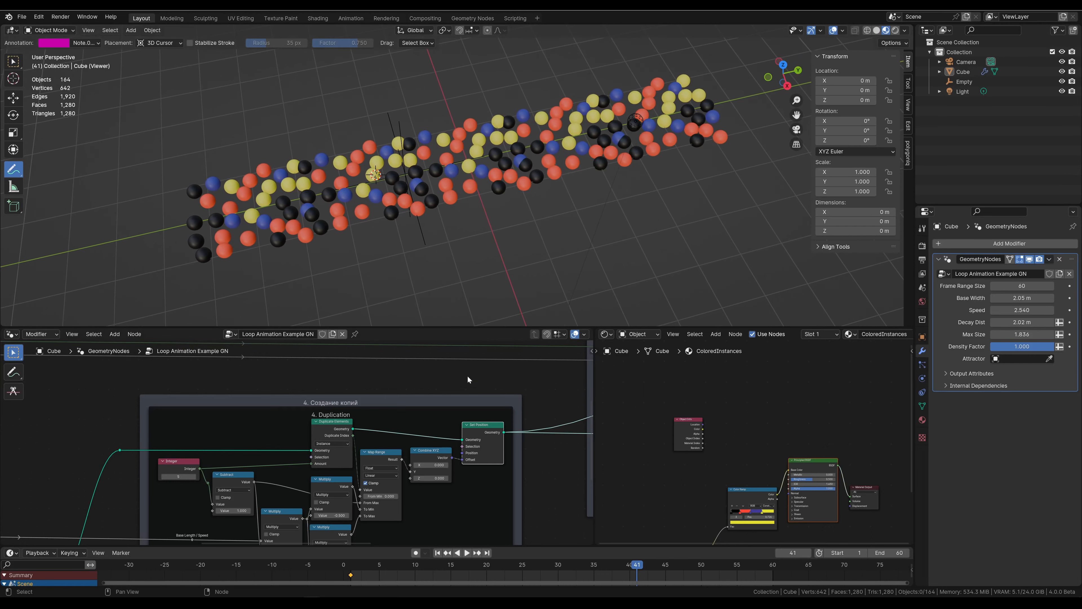
scroll(423, 420, up, 4)
scroll(423, 421, down, 3)
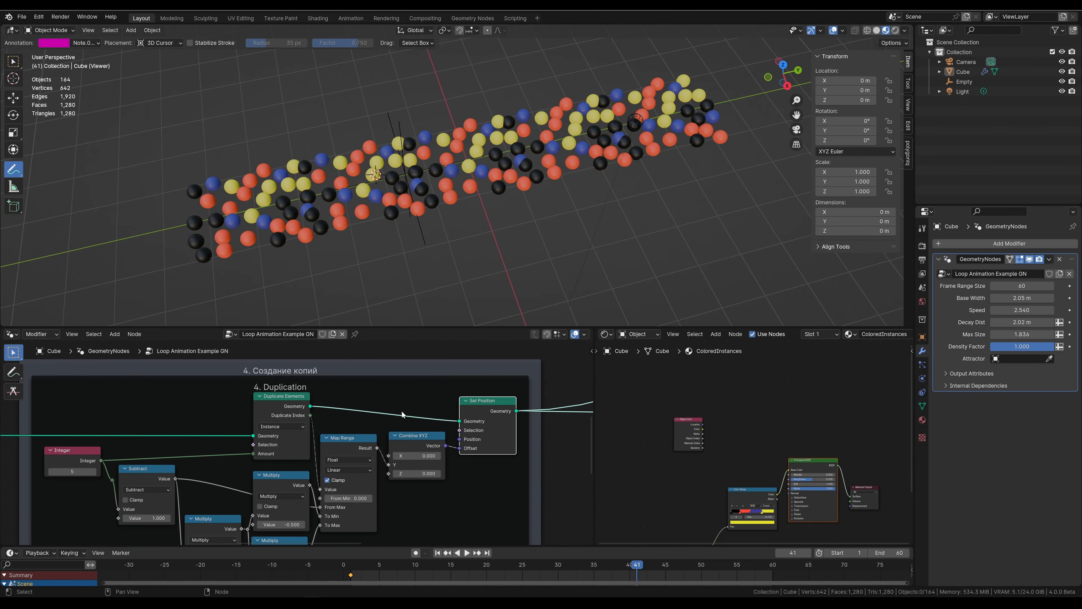
- Preview the Transform Geometry node of the Animated Translation frame and play the animation
scroll(430, 414, down, 4)
middle_drag(584, 370, 388, 459)
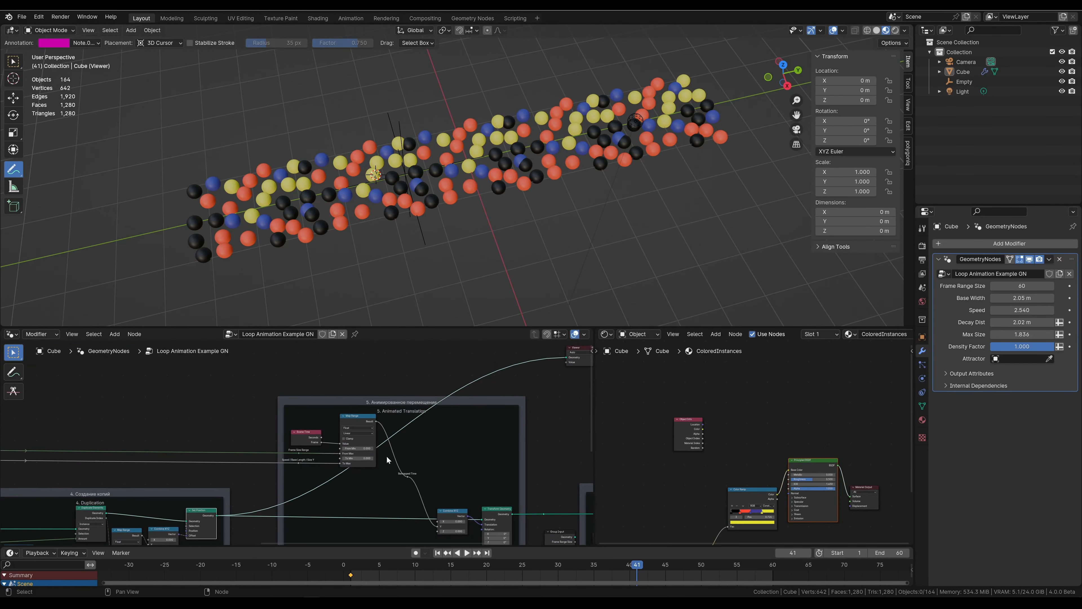
scroll(388, 459, up, 3)
middle_drag(532, 487, 502, 454)
ctrl+shift+click(521, 493)
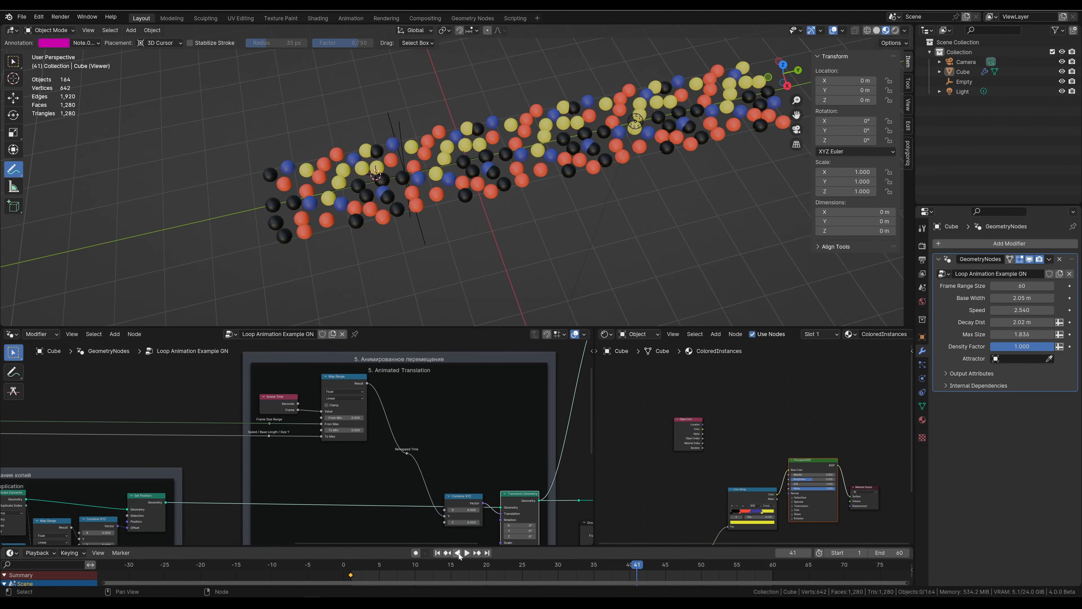
click(467, 553)
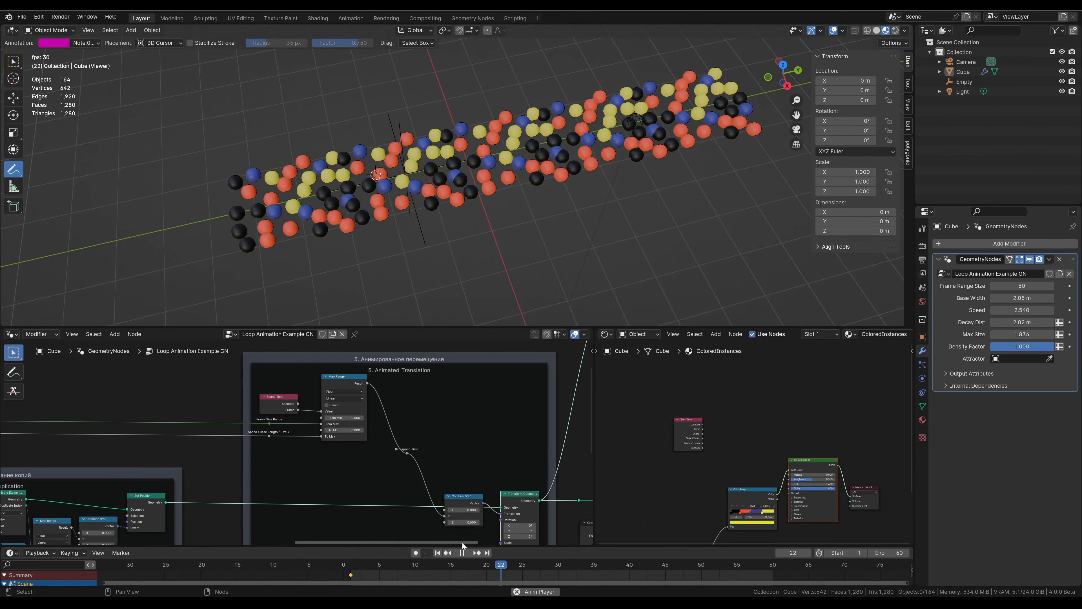
- Inspect the Scene Time remapping nodes and try a Speed of 3.954 in the Geometry Nodes modifier
scroll(371, 449, up, 3)
scroll(334, 417, up, 1)
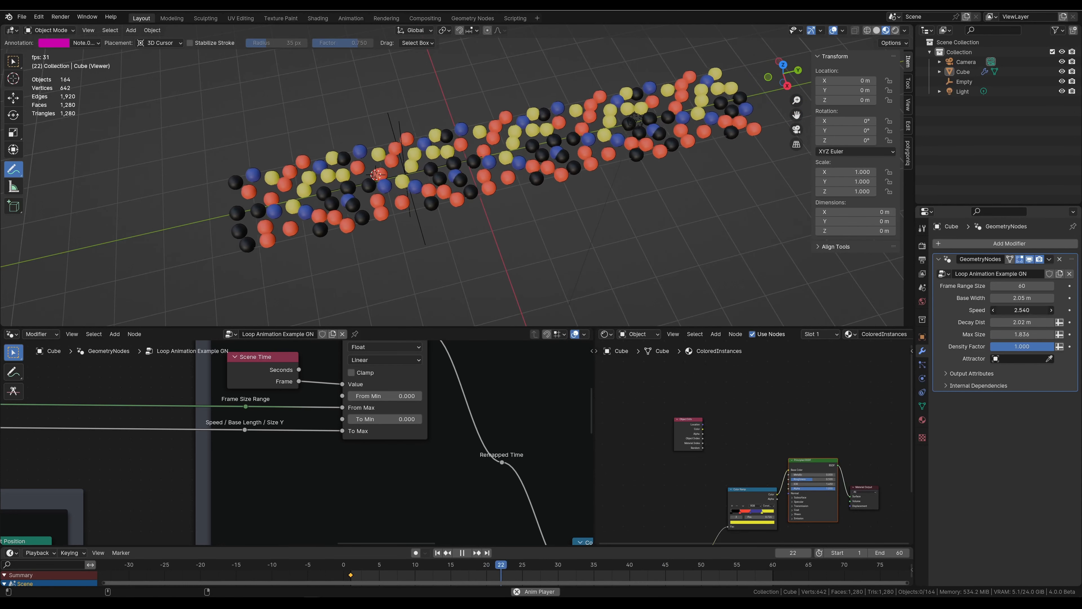
drag(1021, 310, 1054, 310)
- Review the earlier frames of the node tree and try a Speed of 10.093 in the modifier
scroll(157, 483, down, 6)
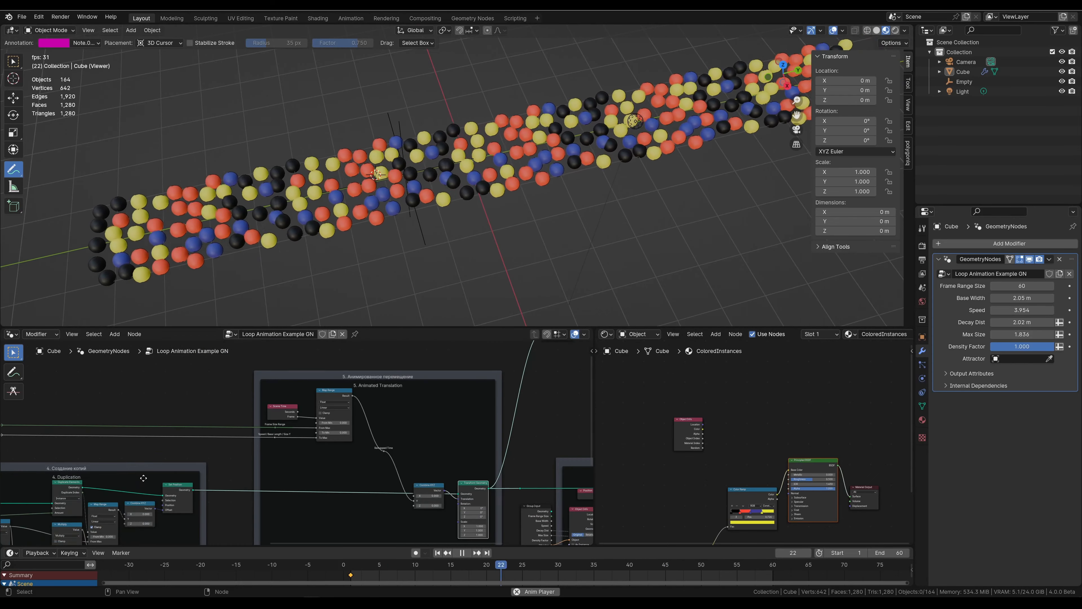
middle_drag(56, 421, 108, 421)
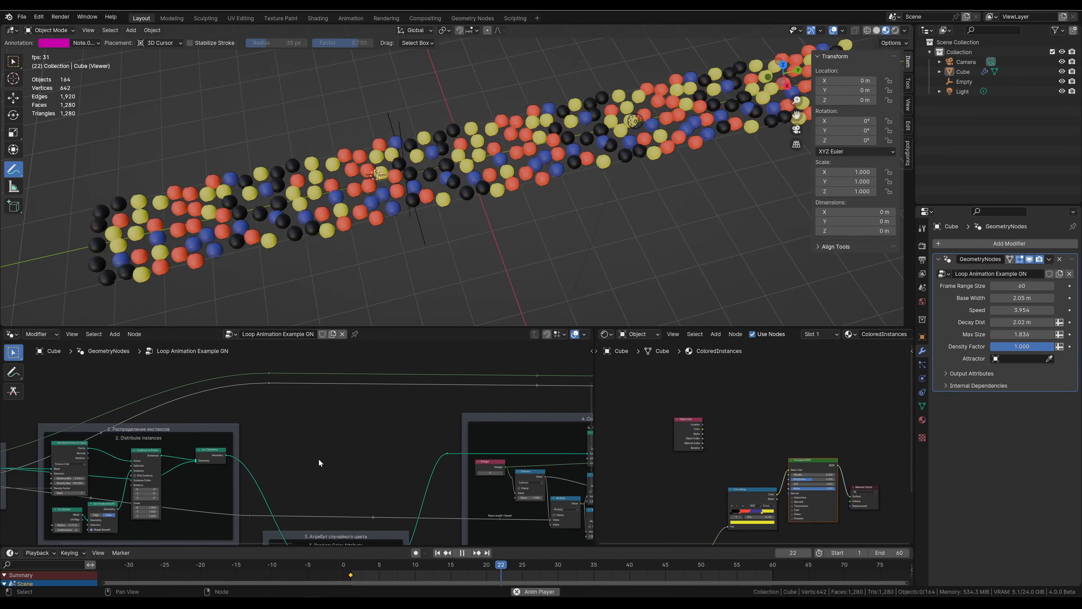
middle_drag(357, 456, 360, 487)
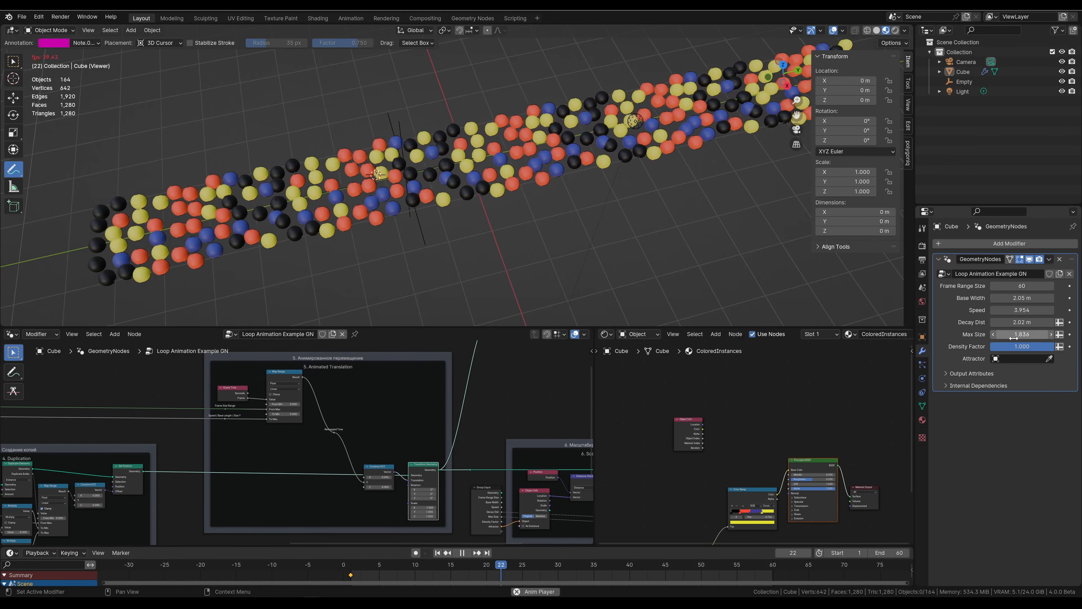
drag(1023, 311, 1033, 310)
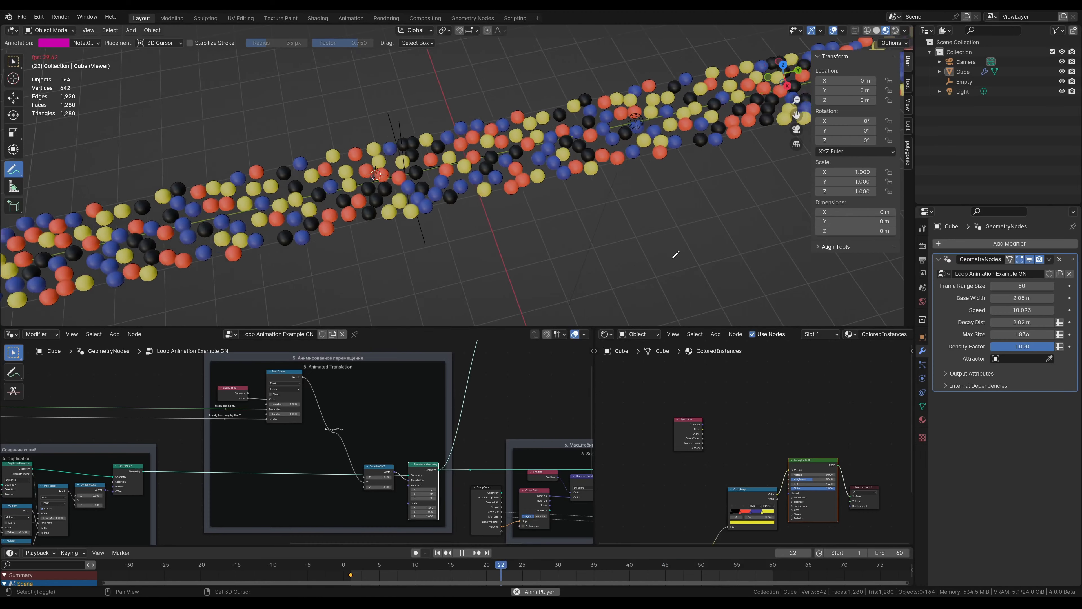
- Set the modifier's Speed to 2
click(1022, 310)
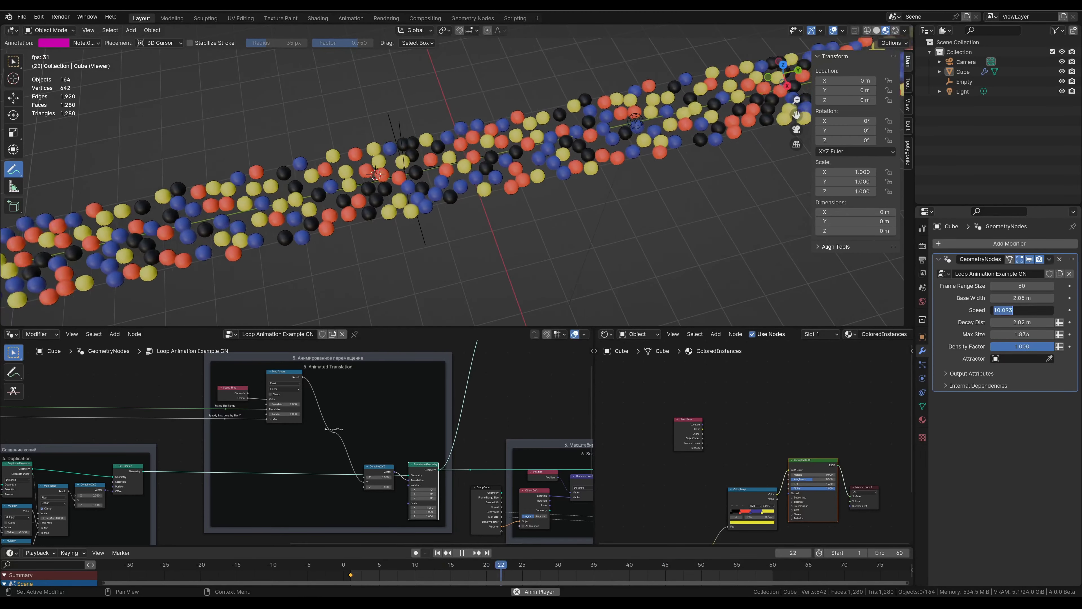
text(2)
key(Return)
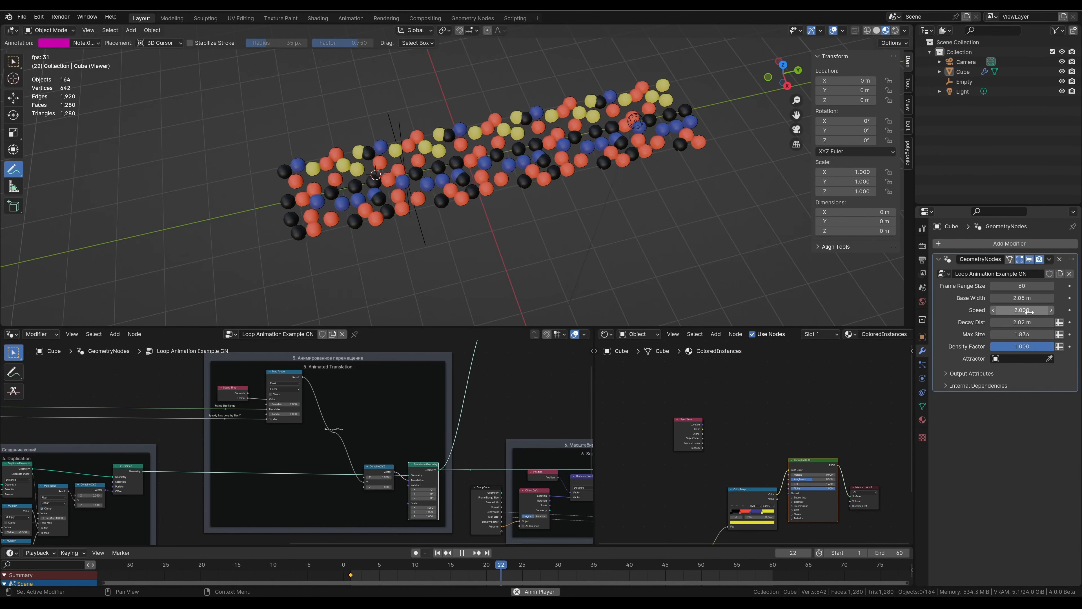
- Stop the playback and show frames 60 and 61 to compare the positions of the spheres at the loop's end
key(Escape)
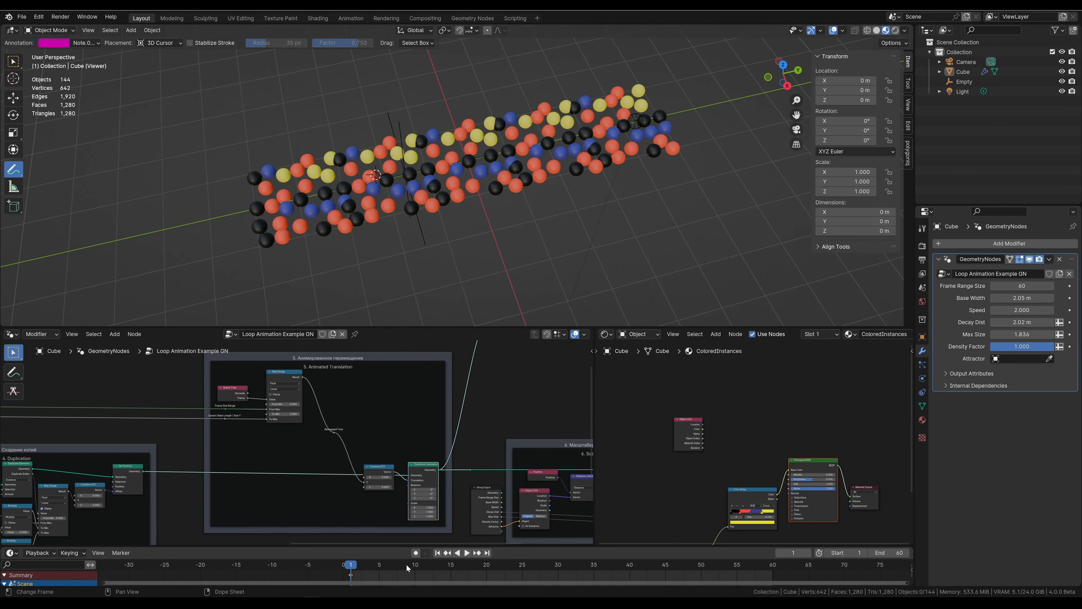
click(771, 568)
key(space)
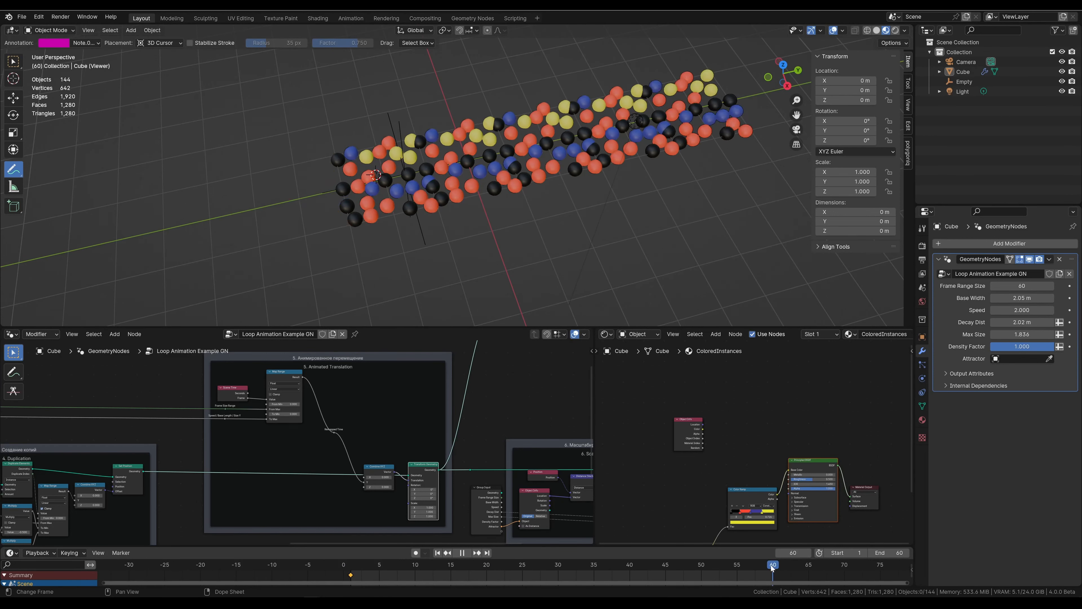
drag(774, 567, 782, 569)
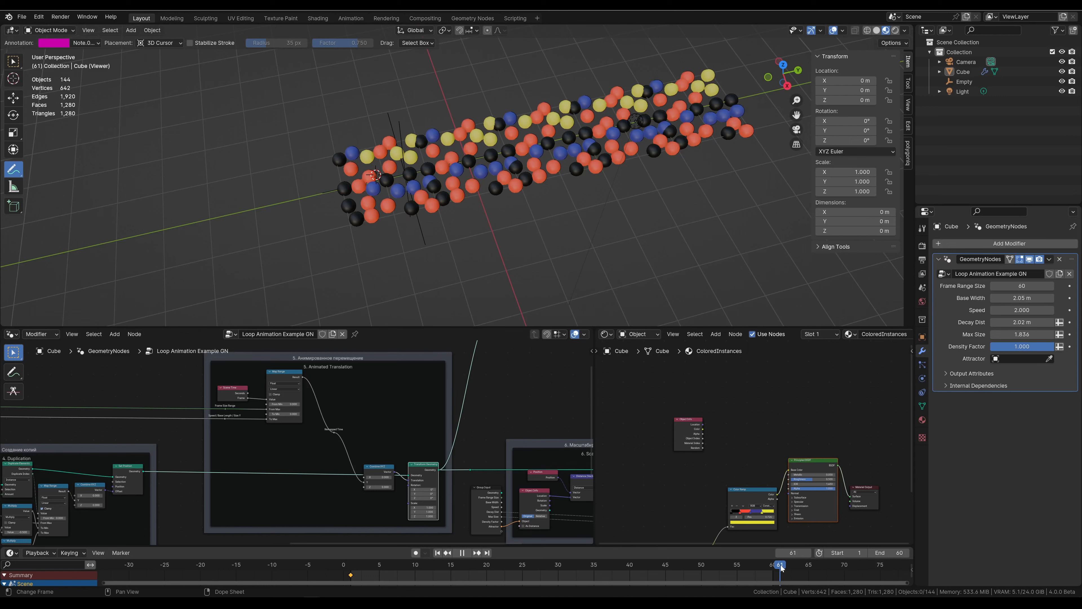
- Return to frame 1 and scrub through to frame 61 twice to compare the start and end of the loop
click(438, 553)
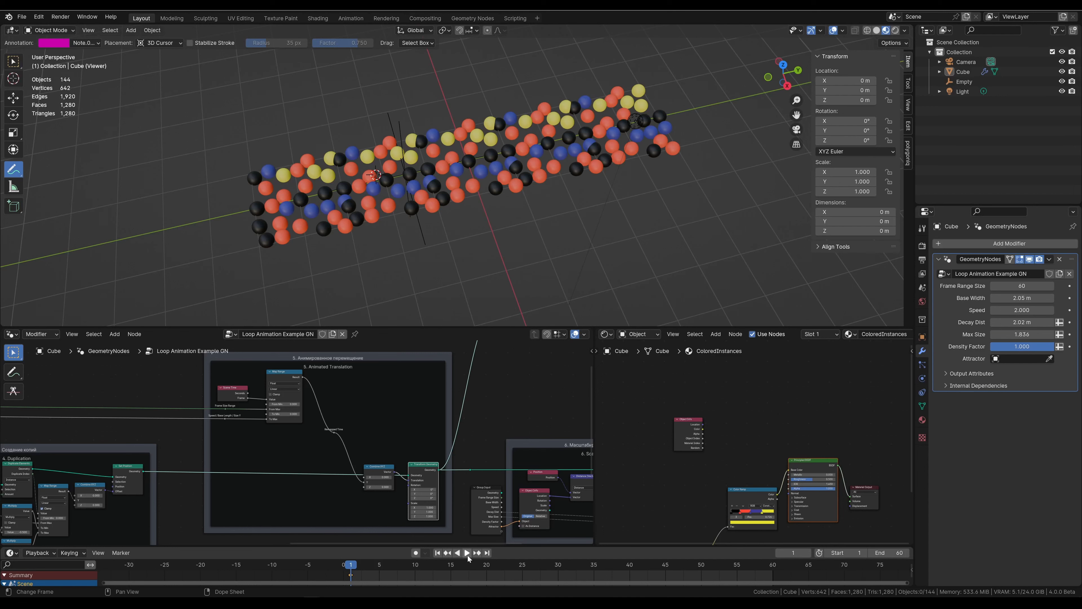
drag(356, 564, 781, 571)
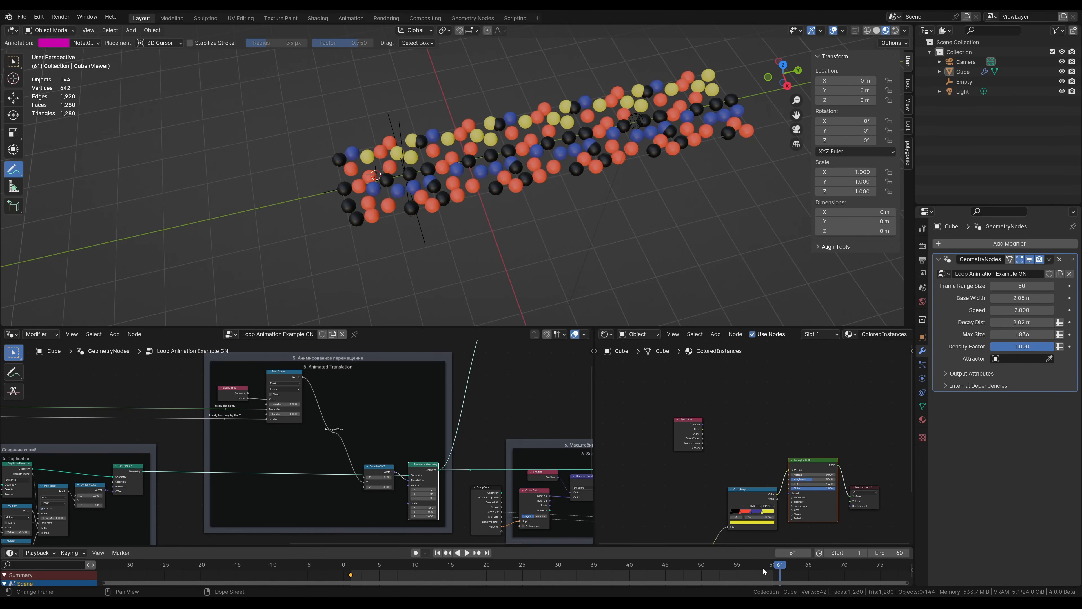
click(438, 554)
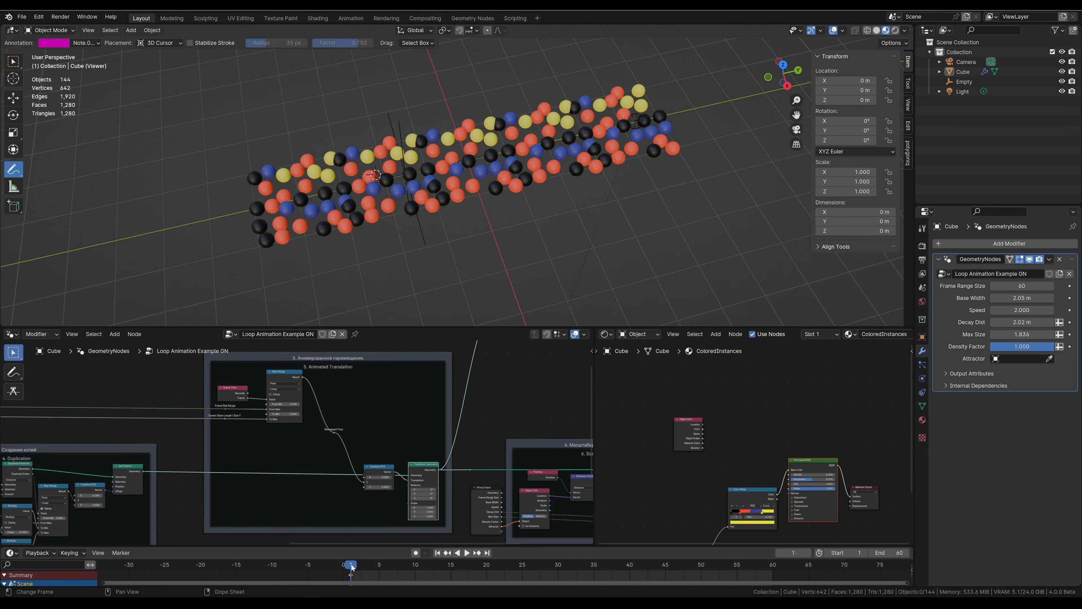
drag(352, 567, 780, 566)
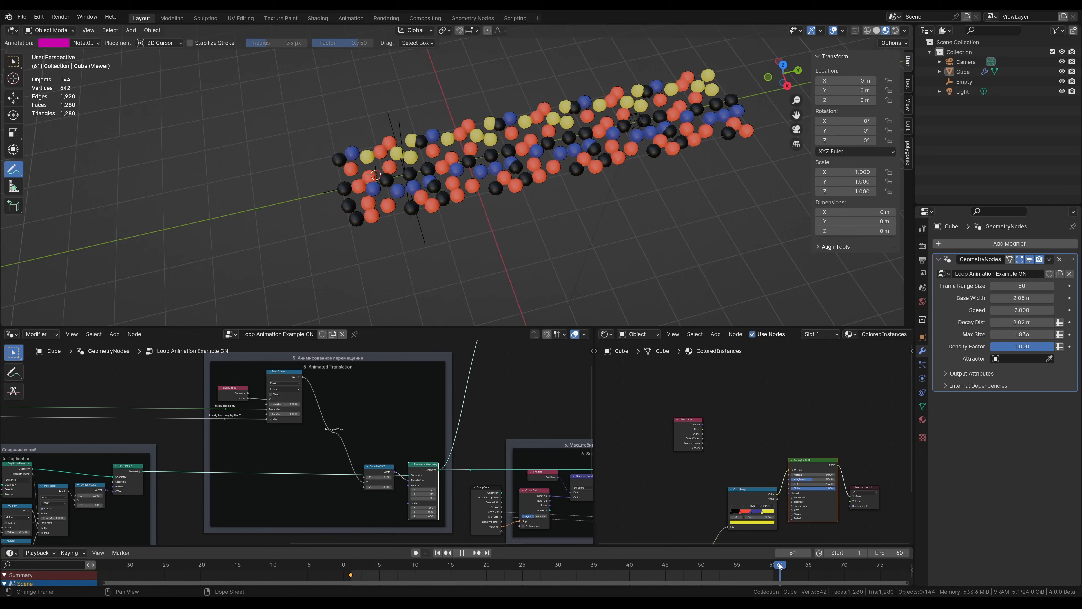
- Return to frame 1, scrub through to frame 61 once more and start the playback
click(437, 553)
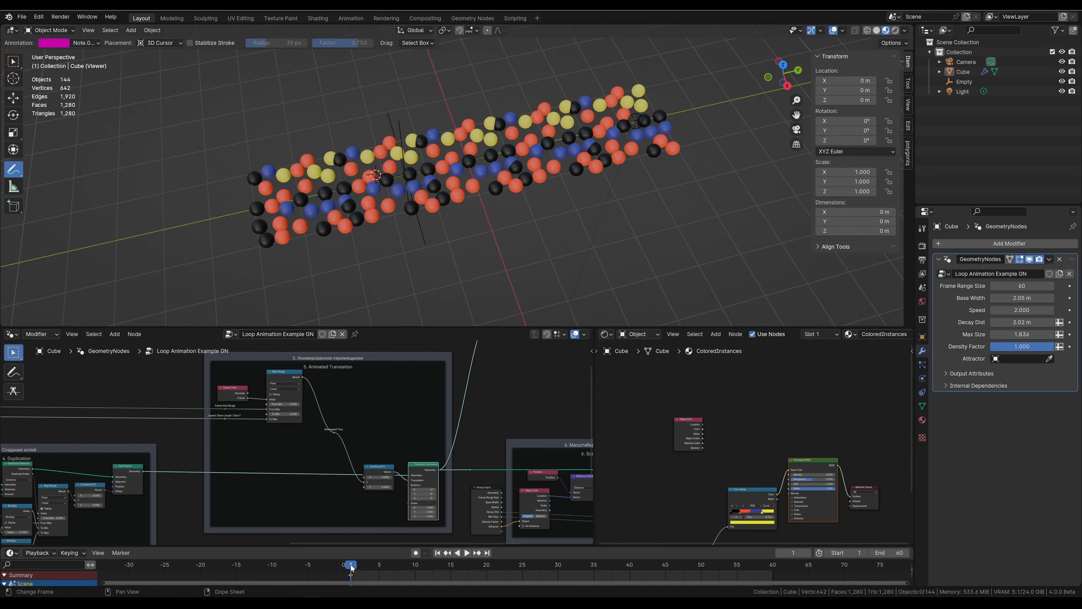
drag(352, 567, 779, 565)
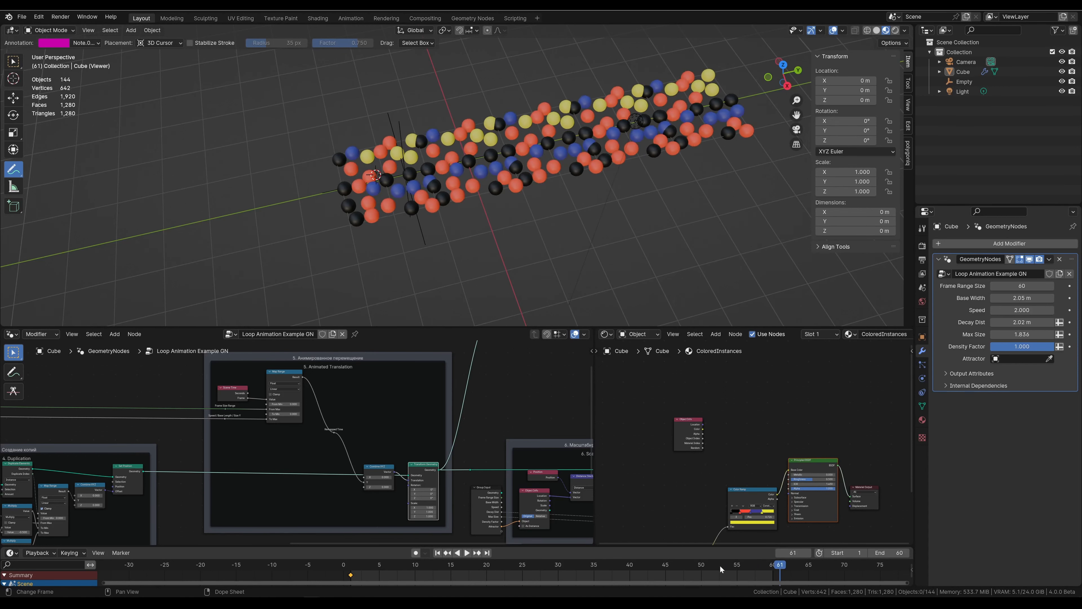
click(468, 556)
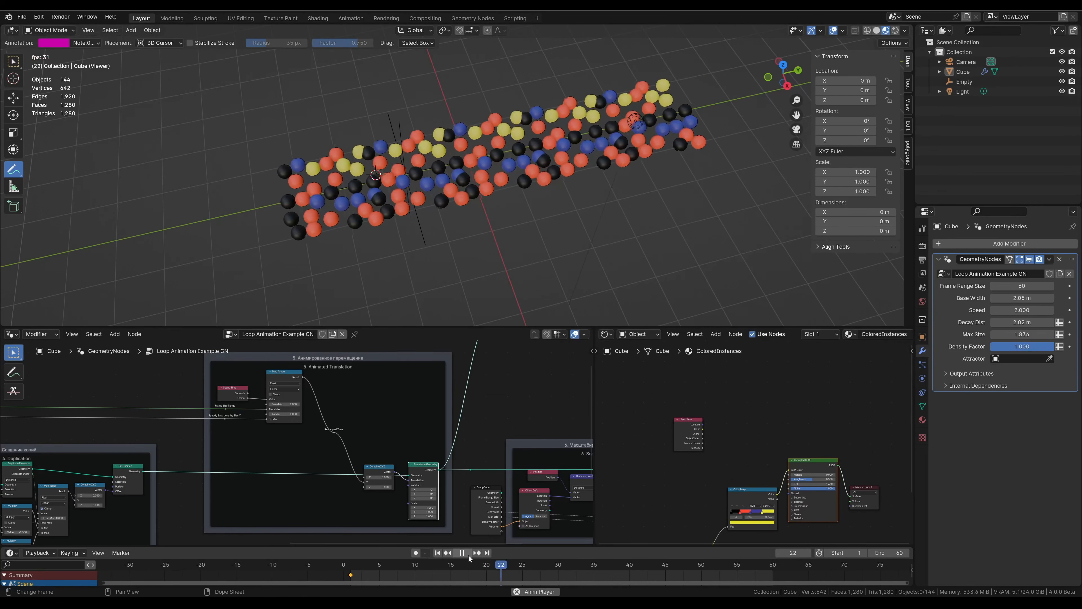
- Preview the Scale Instances output in the viewer and examine the nodes of the Scaling by distance frame
middle_drag(398, 393, 240, 393)
ctrl+shift+click(413, 444)
scroll(345, 498, up, 4)
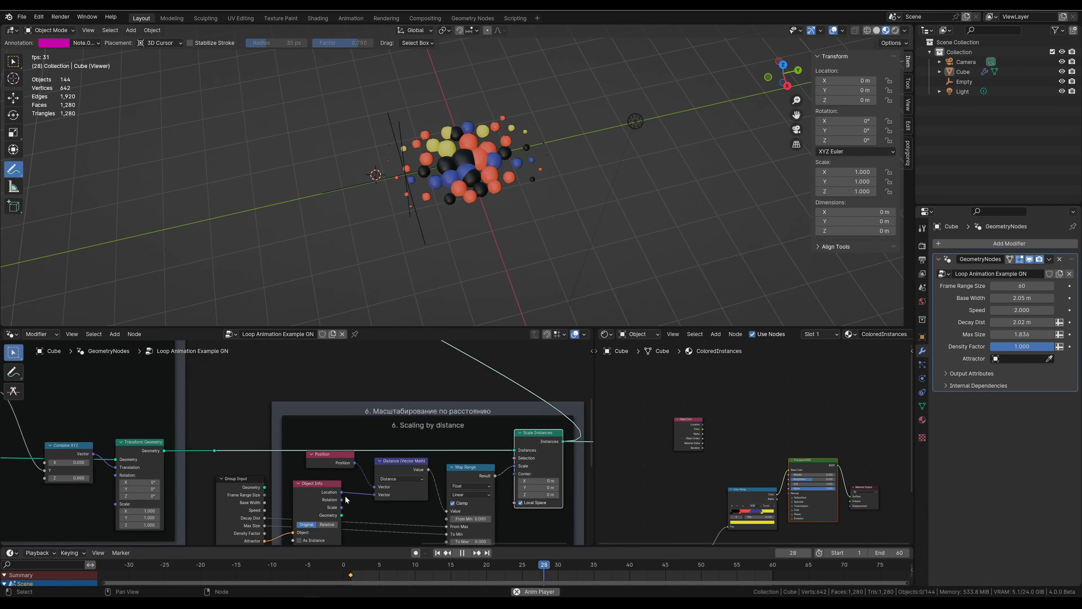
middle_drag(398, 491, 426, 438)
scroll(324, 478, up, 2)
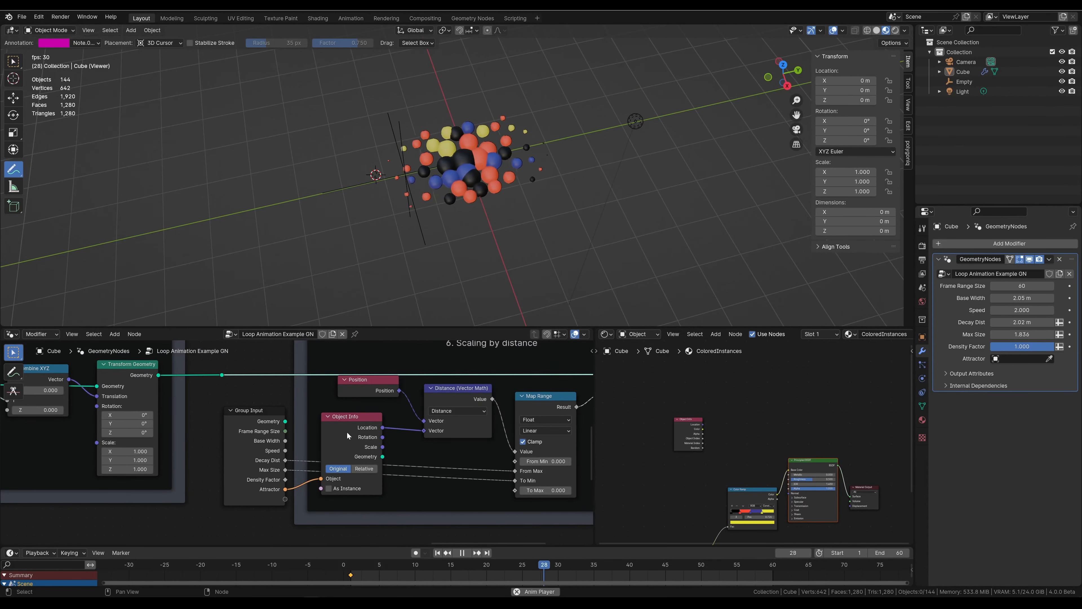
- Mute the link from Object Info's Location to the Distance node and unmute it again
mouse_move(356, 416)
mouse_down()
mouse_move(366, 410)
mouse_move(354, 415)
mouse_up()
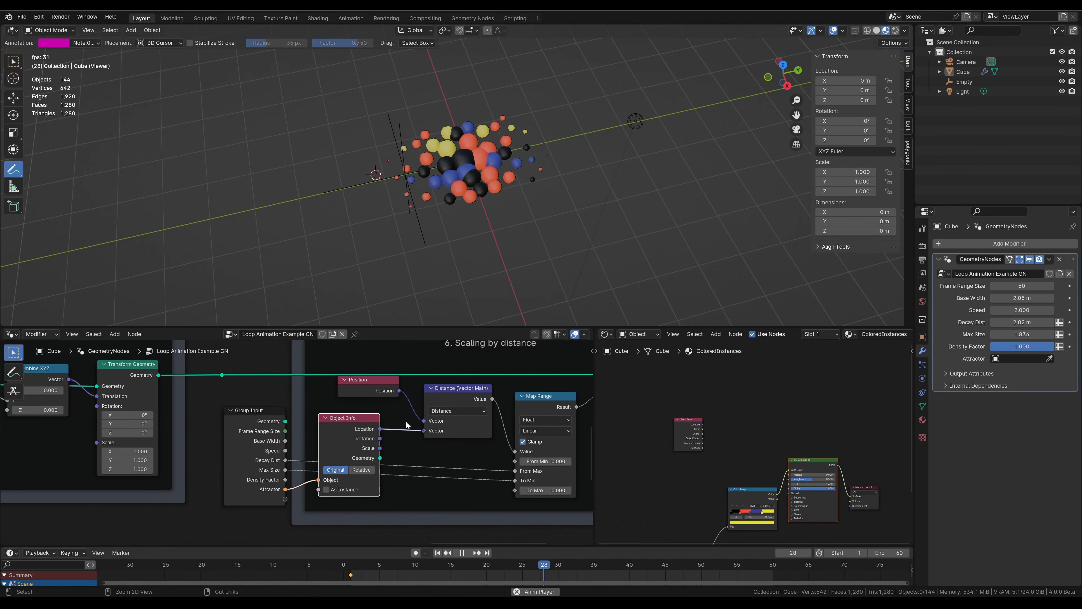
ctrl+alt+right_drag(408, 426, 400, 445)
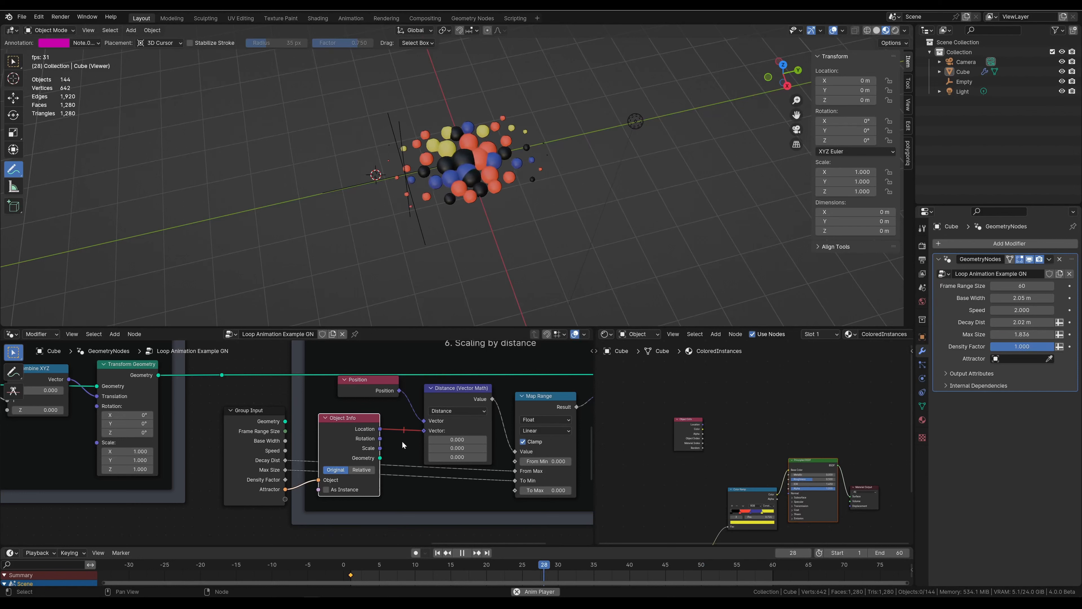
ctrl+alt+right_drag(407, 417, 406, 435)
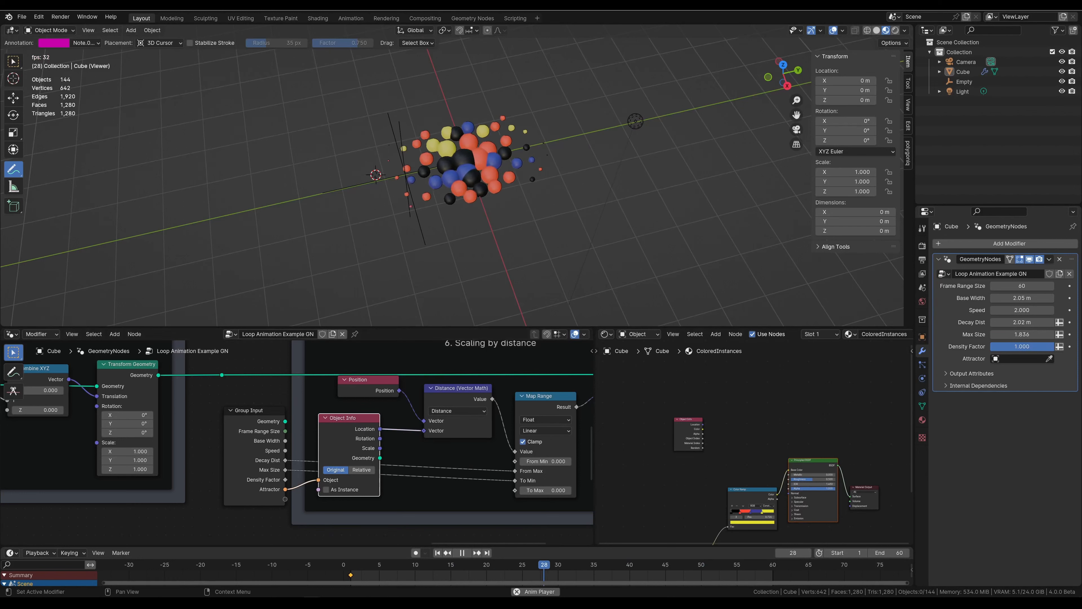
- Set the modifier's Attractor to the Empty and stop the playback
click(1049, 358)
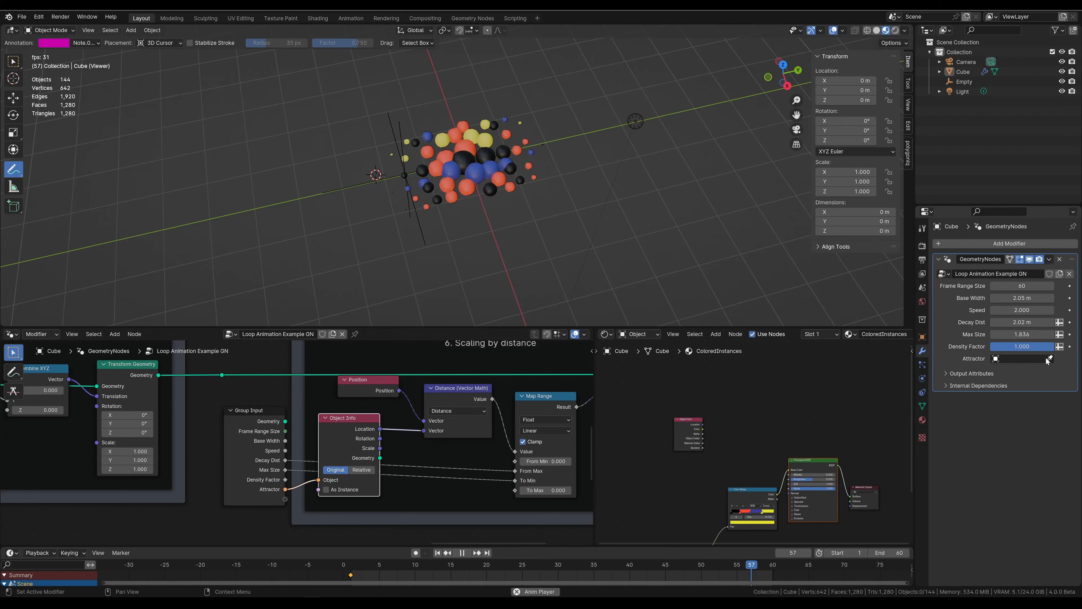
click(964, 82)
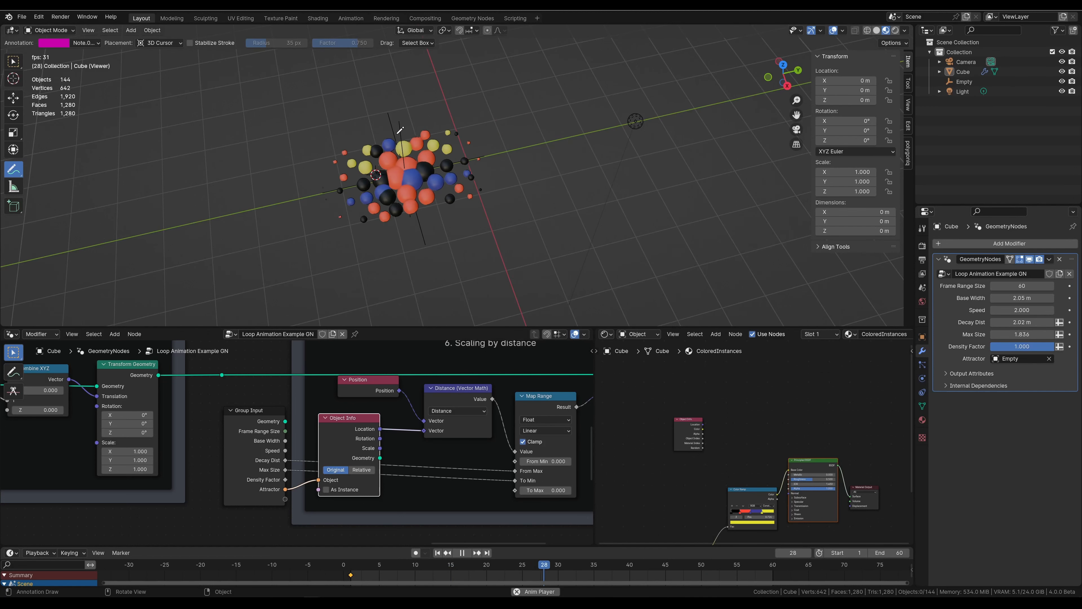
key(space)
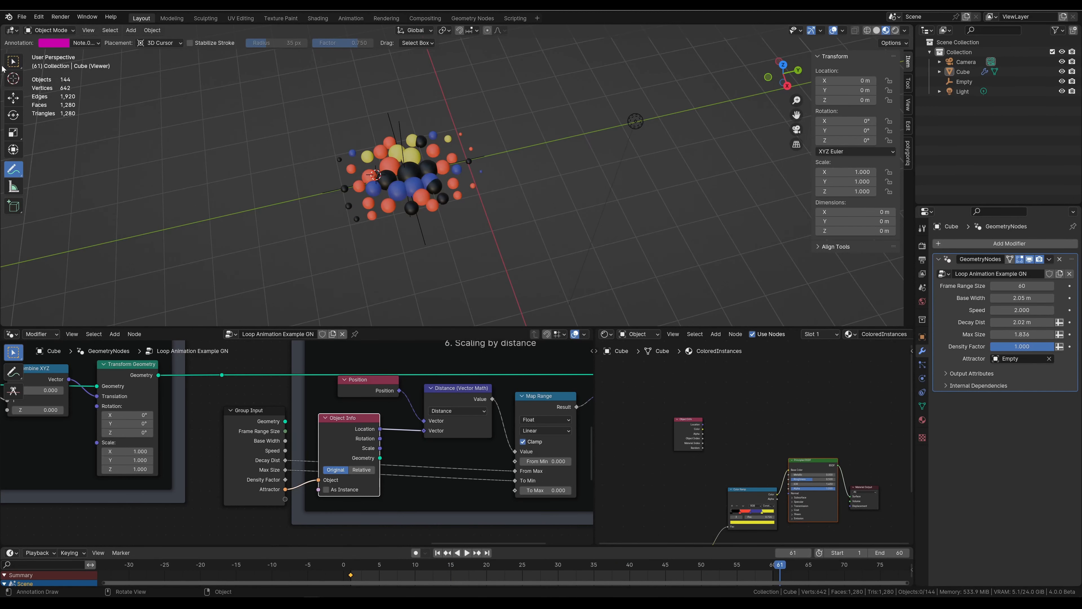
- Switch to the selection tool, select the Empty and the Cube in turn, and set the Object Info node to Relative
click(9, 64)
click(401, 143)
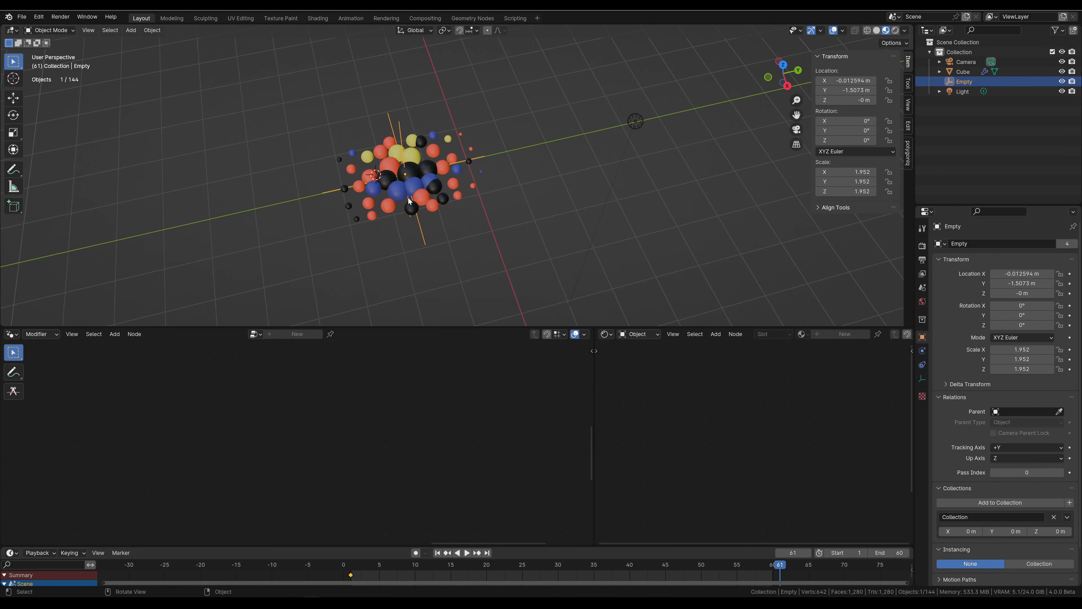
click(411, 200)
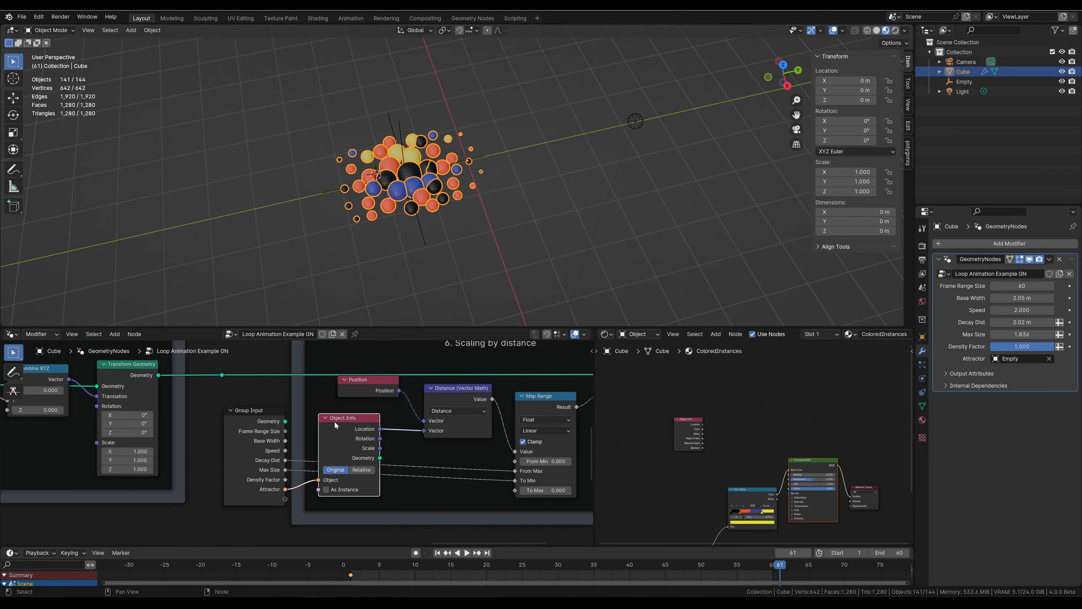
click(360, 470)
- Play the animation and try moving the Cube, the Empty and the Cube again to test the relative Attractor, cancelling each move
key(space)
key(g)
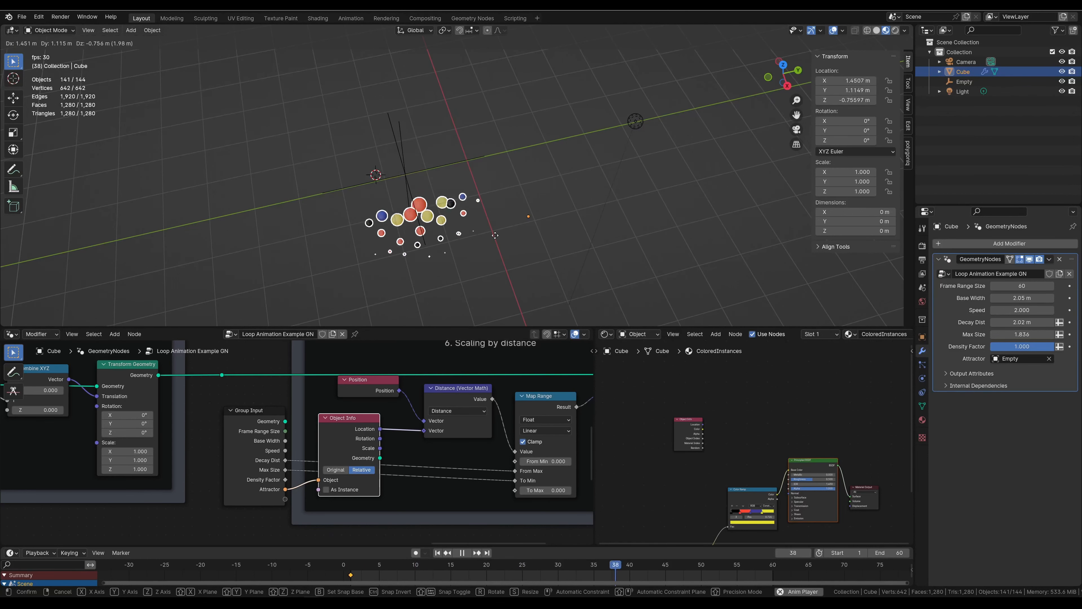
key(Escape)
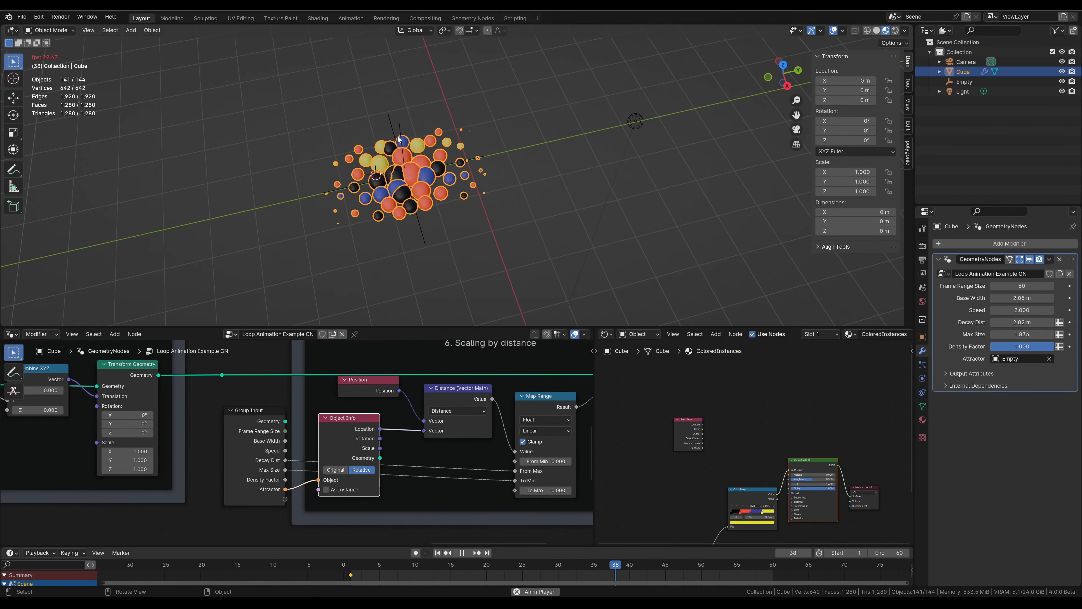
click(405, 140)
key(g)
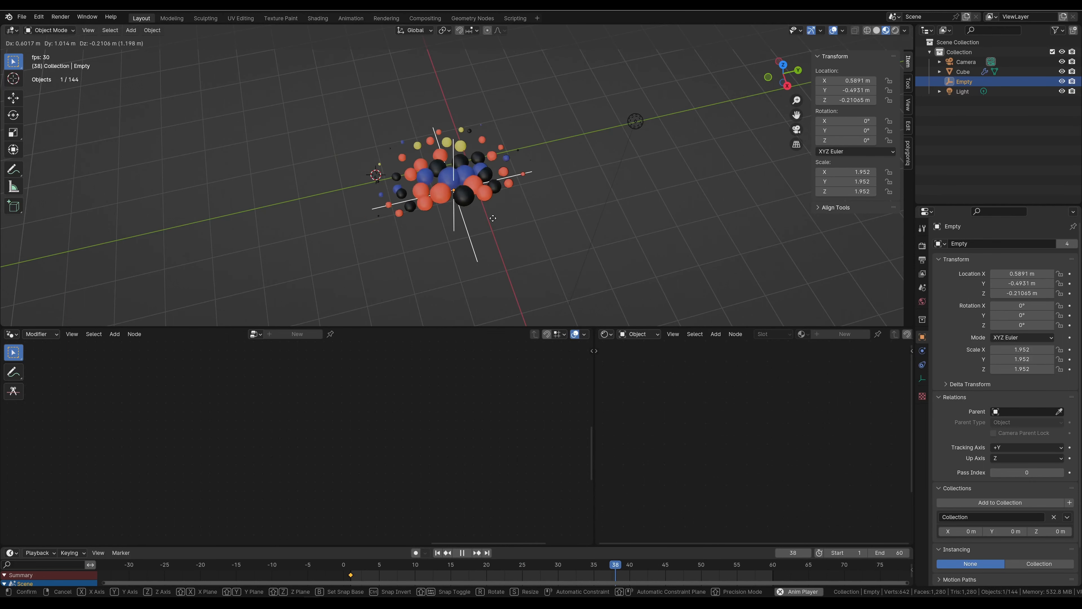
key(Escape)
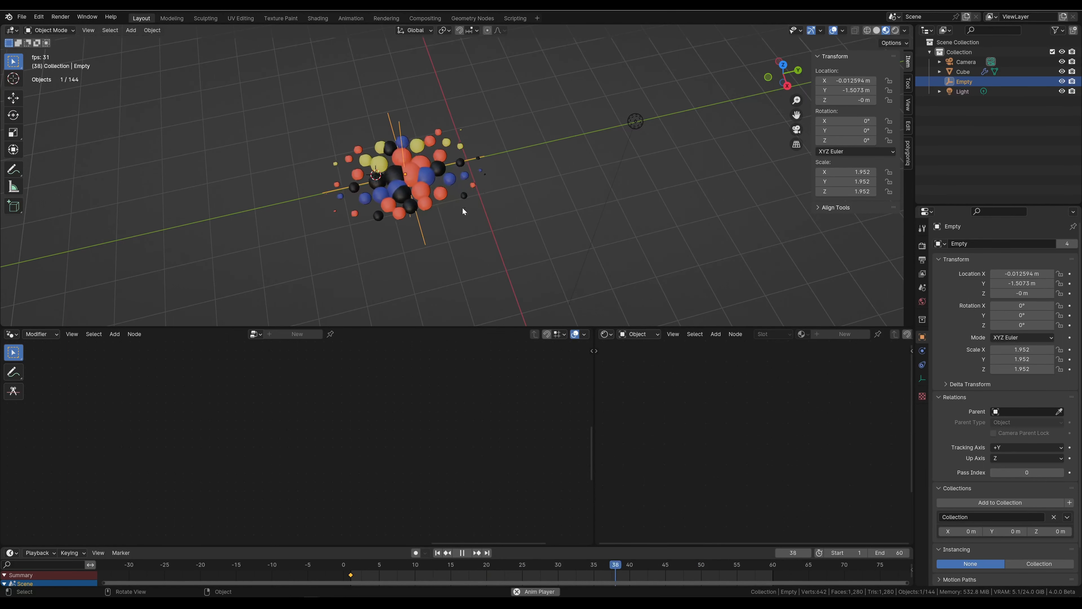
click(441, 190)
key(g)
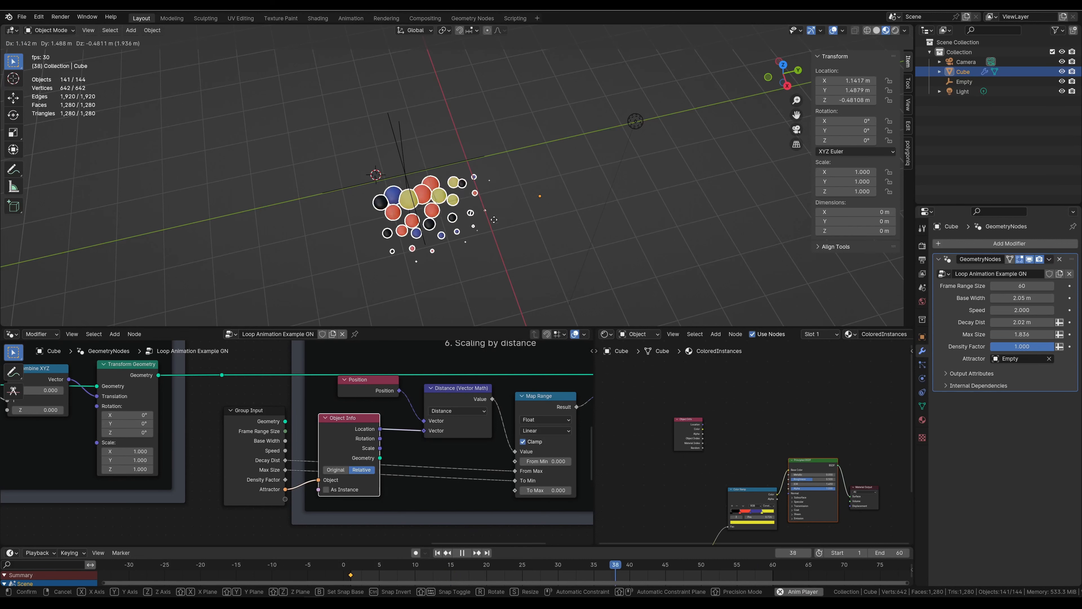
key(Escape)
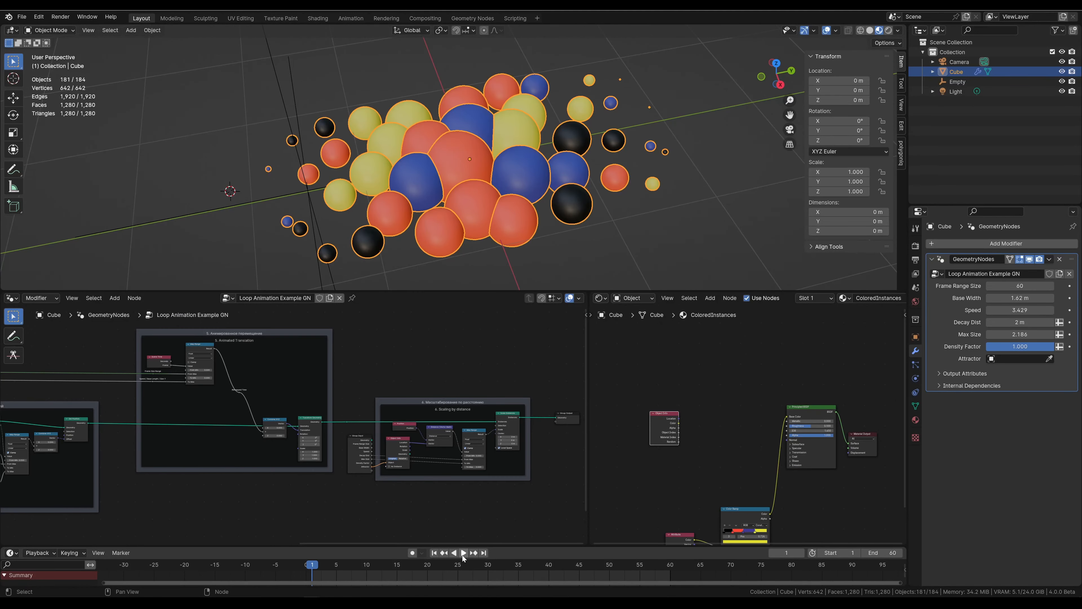
- Play the animation and connect Object Info's Random output to the Principled BSDF's Base Color in the ColoredInstances material
click(463, 553)
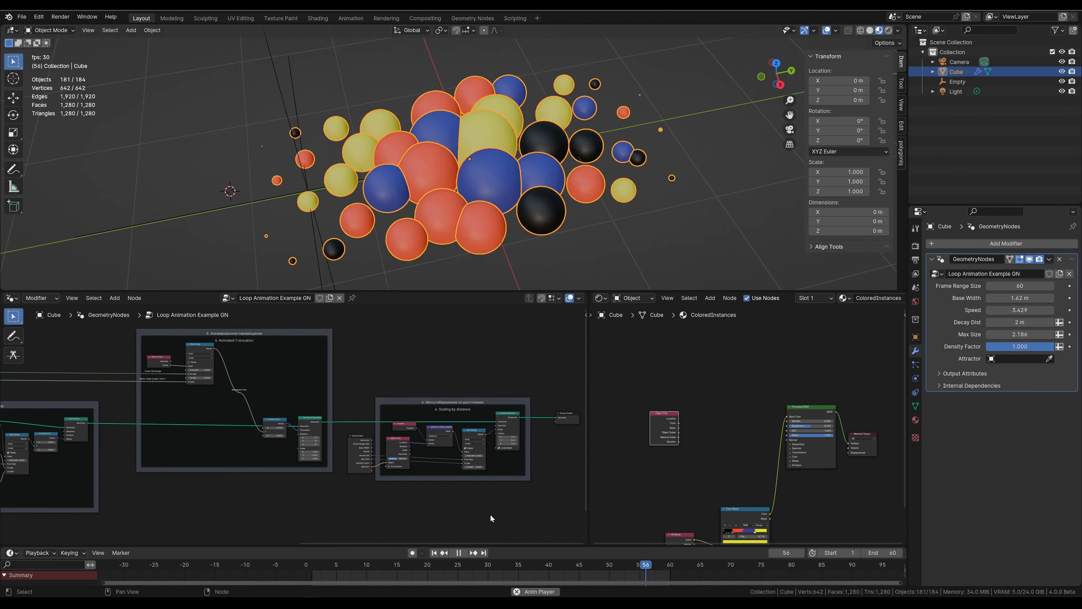
scroll(518, 503, up, 2)
middle_drag(528, 496, 398, 496)
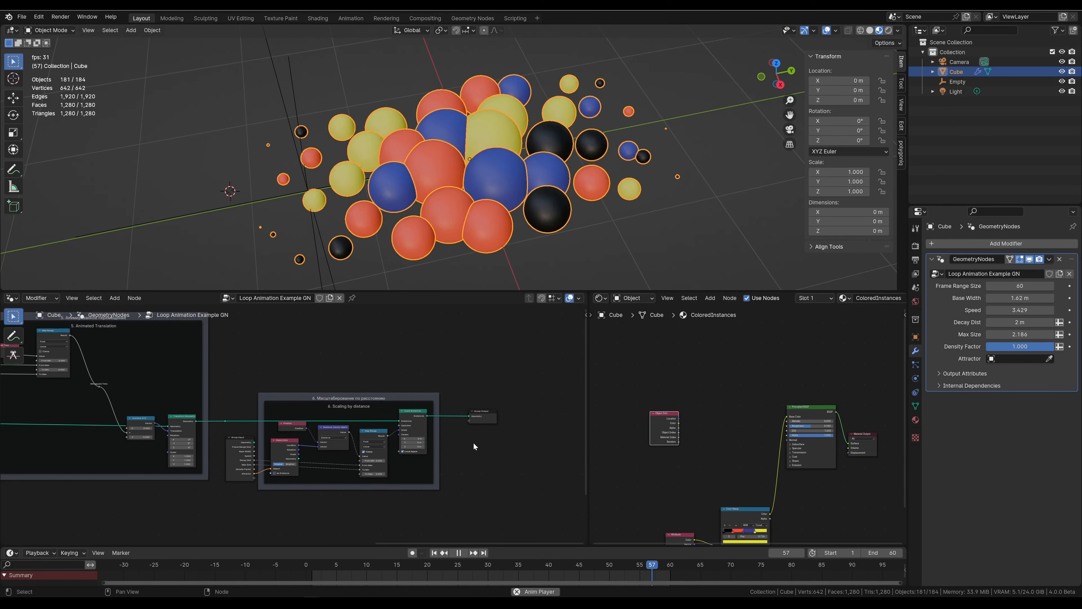
scroll(671, 477, up, 3)
middle_drag(670, 477, 702, 463)
scroll(750, 474, up, 6)
scroll(691, 456, down, 2)
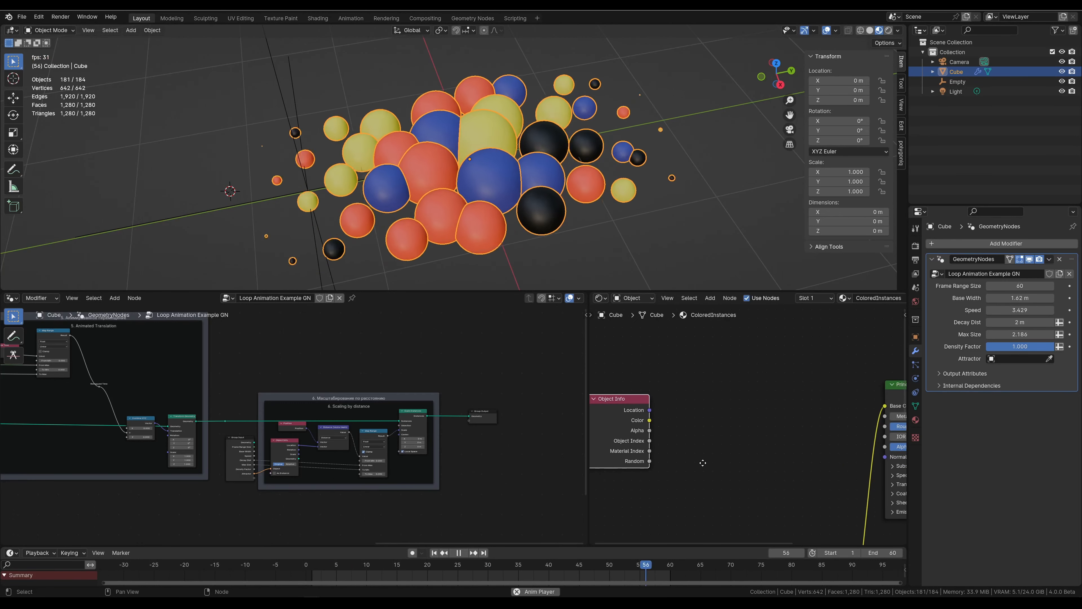
drag(624, 408, 655, 390)
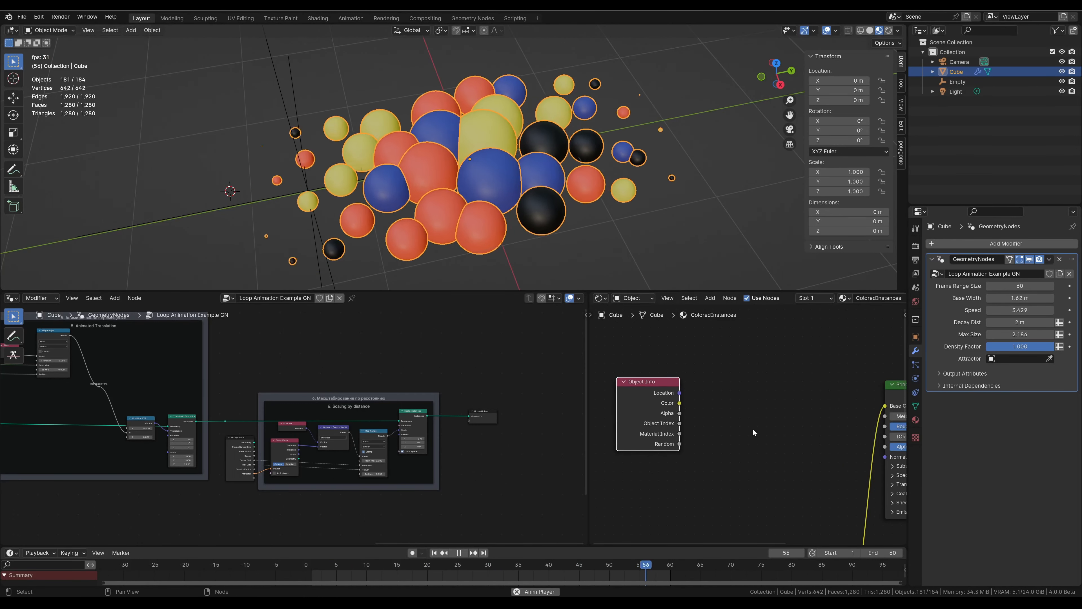
middle_drag(736, 434, 675, 467)
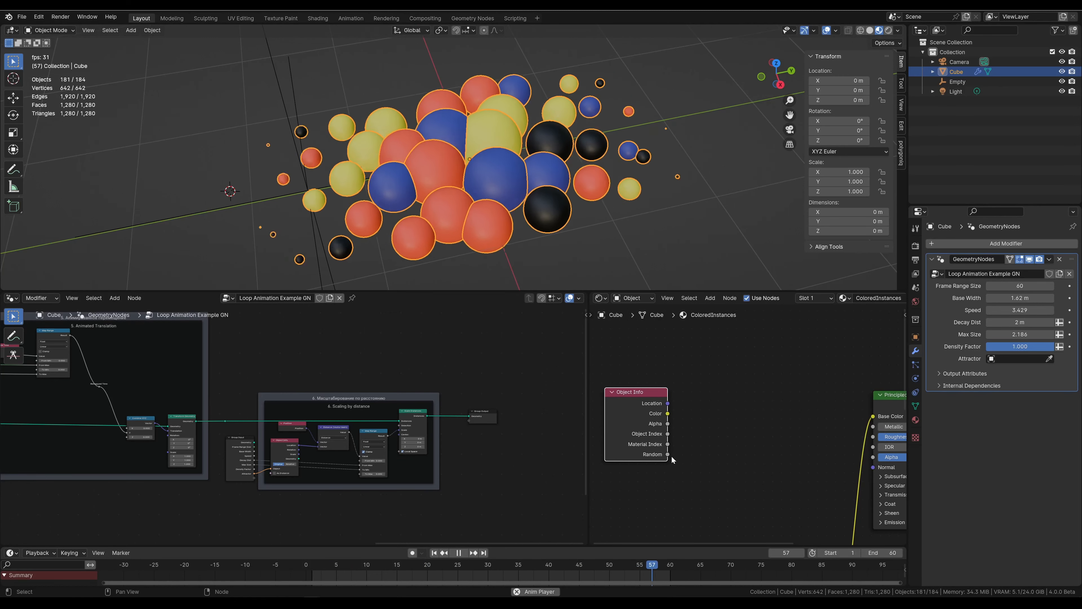
drag(667, 454, 873, 416)
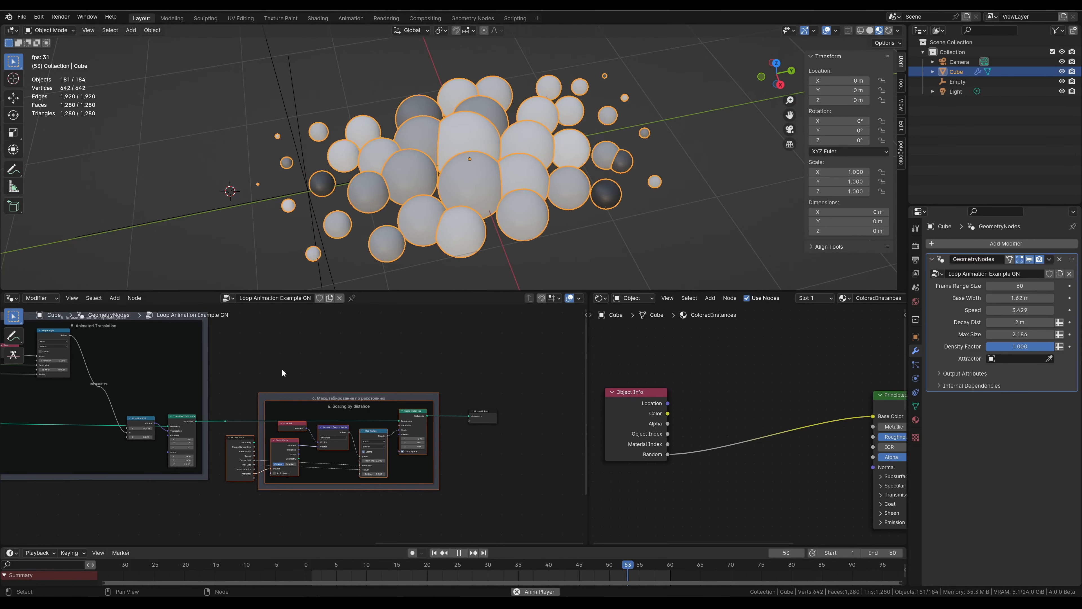
- Mute the nodes of the Scaling by distance frame and stop the playback with the whole row of spheres in view
scroll(497, 196, down, 5)
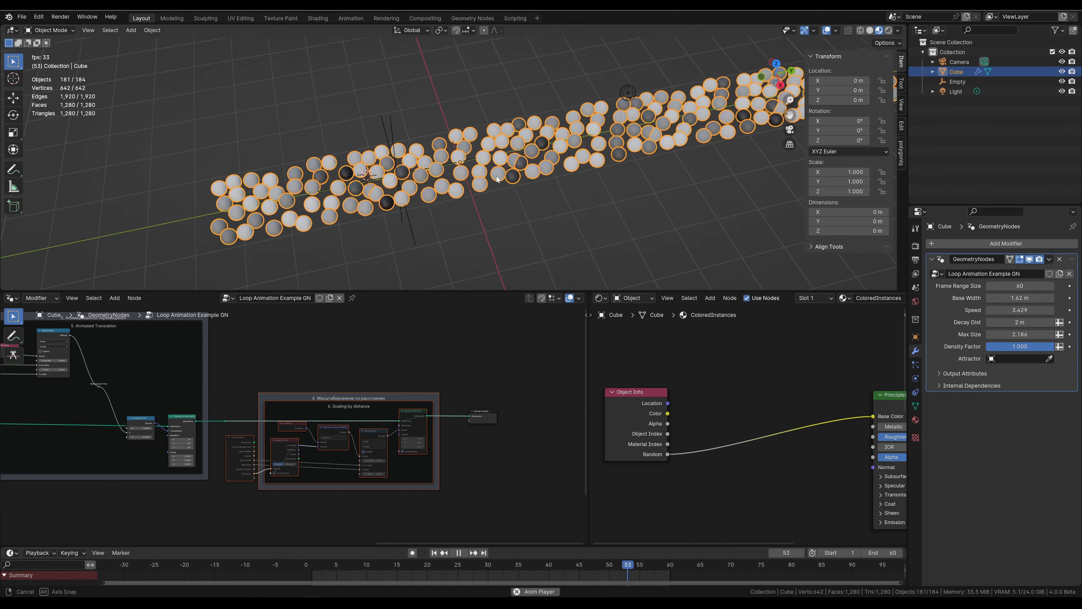
scroll(425, 398, up, 2)
key(space)
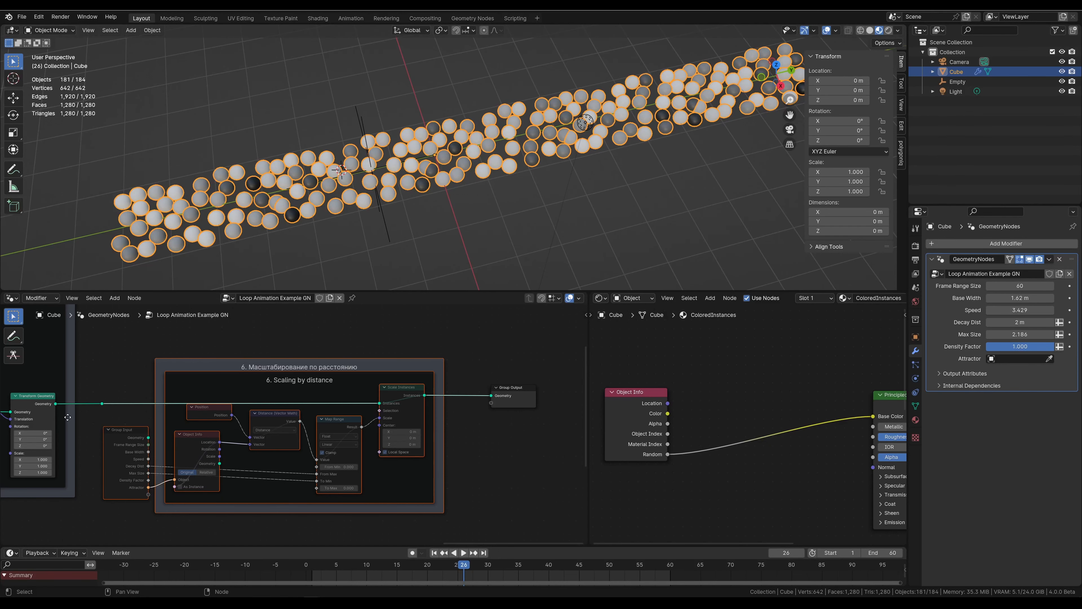
- Inspect the Instances output of the Instance on Points node in the Distribute instances frame and restart the playback
middle_drag(67, 417, 346, 374)
scroll(342, 375, up, 6)
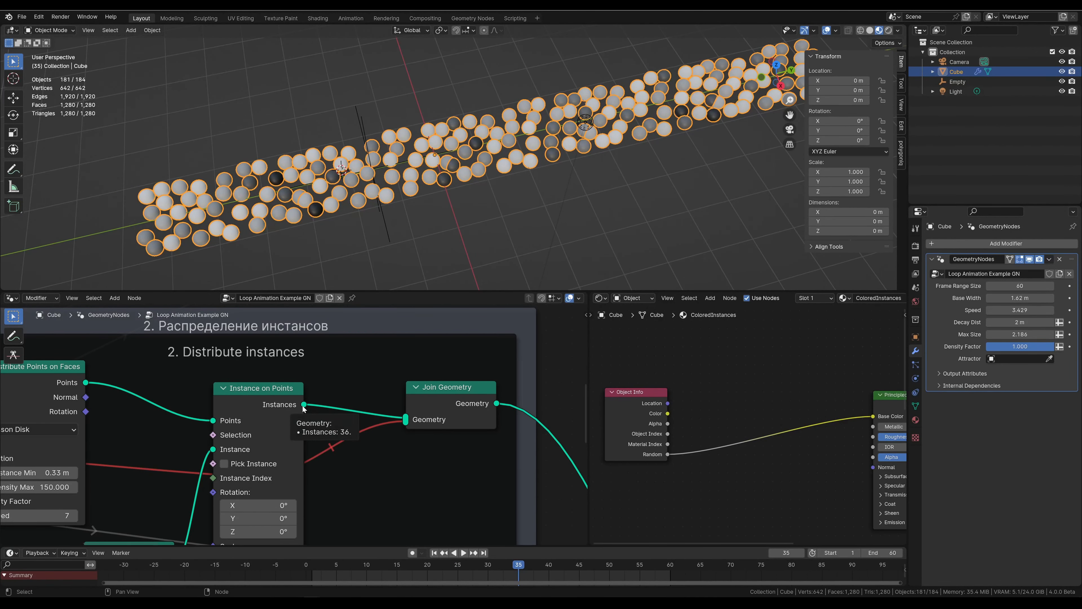
click(463, 552)
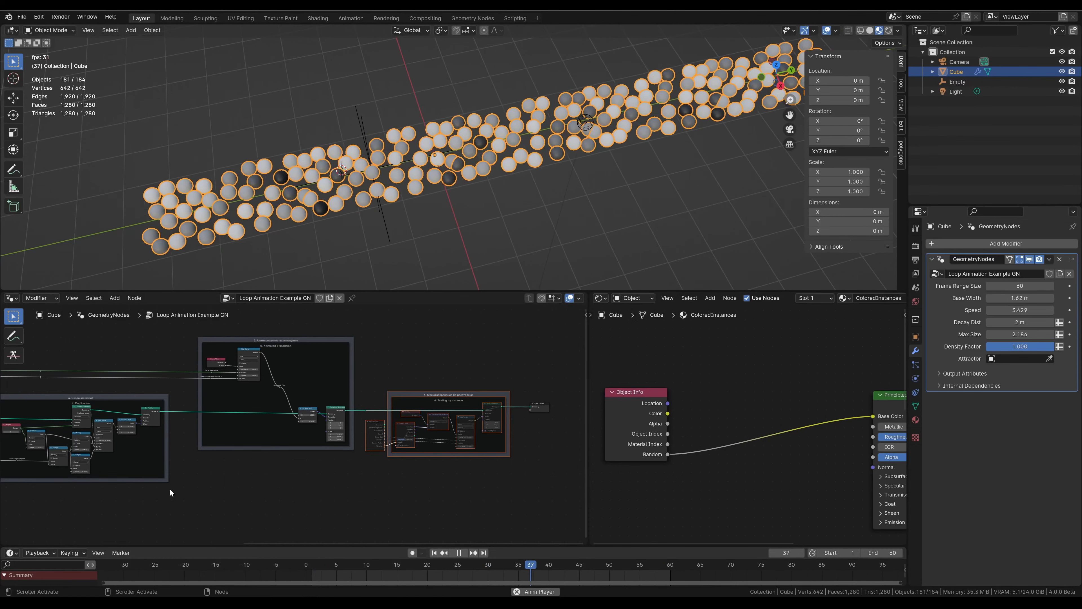
- Examine the Distribute instances frame up to Join Geometry and the Store Named Attribute node in the Random Color Attribute frame
middle_drag(179, 488, 630, 455)
scroll(219, 418, up, 7)
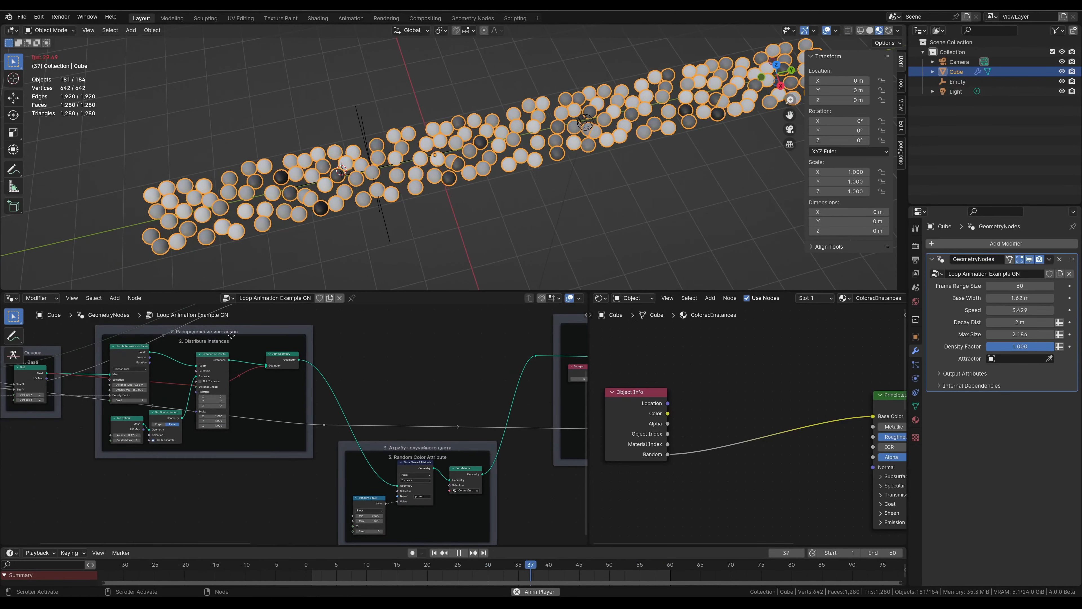
scroll(250, 396, up, 6)
middle_drag(250, 396, 297, 480)
scroll(301, 426, up, 1)
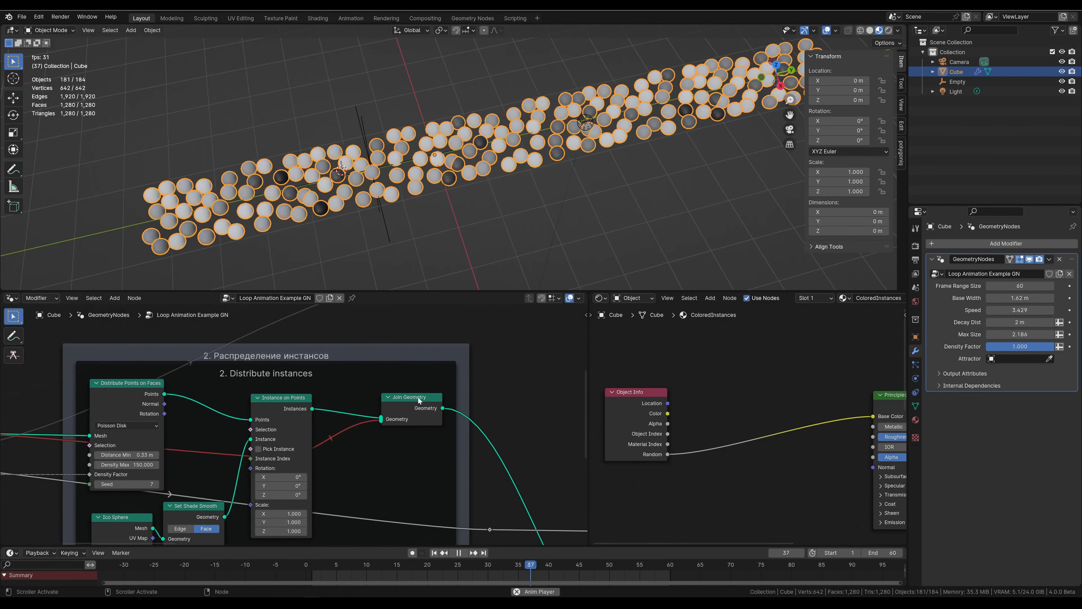
middle_drag(494, 423, 280, 440)
scroll(273, 454, up, 3)
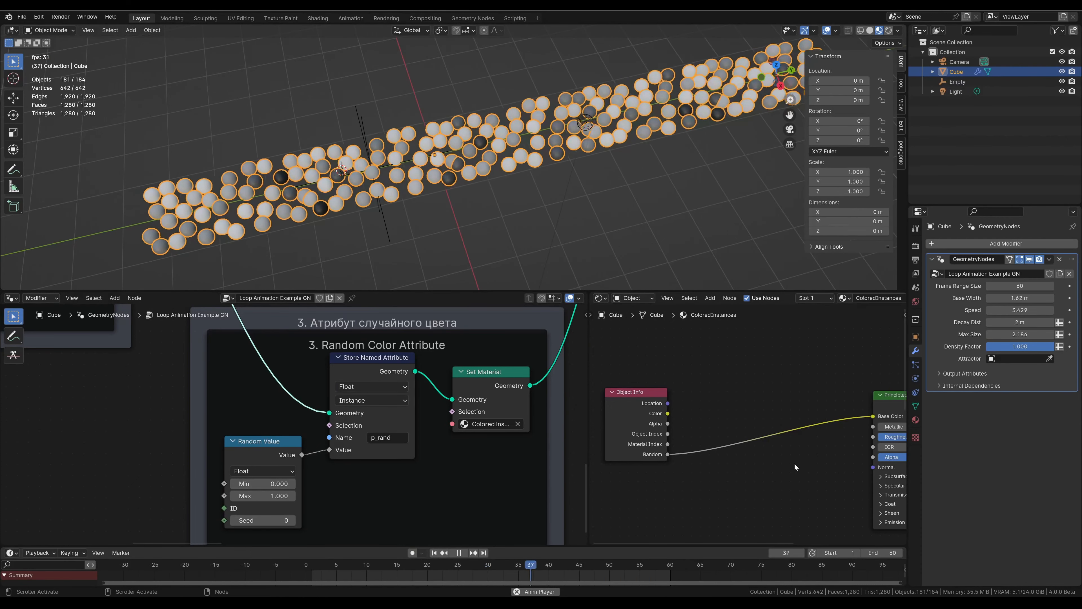
- Go back to the Join Geometry node and follow its link to the p_rand attribute in the Random Color Attribute frame
scroll(345, 401, down, 5)
middle_drag(346, 401, 463, 551)
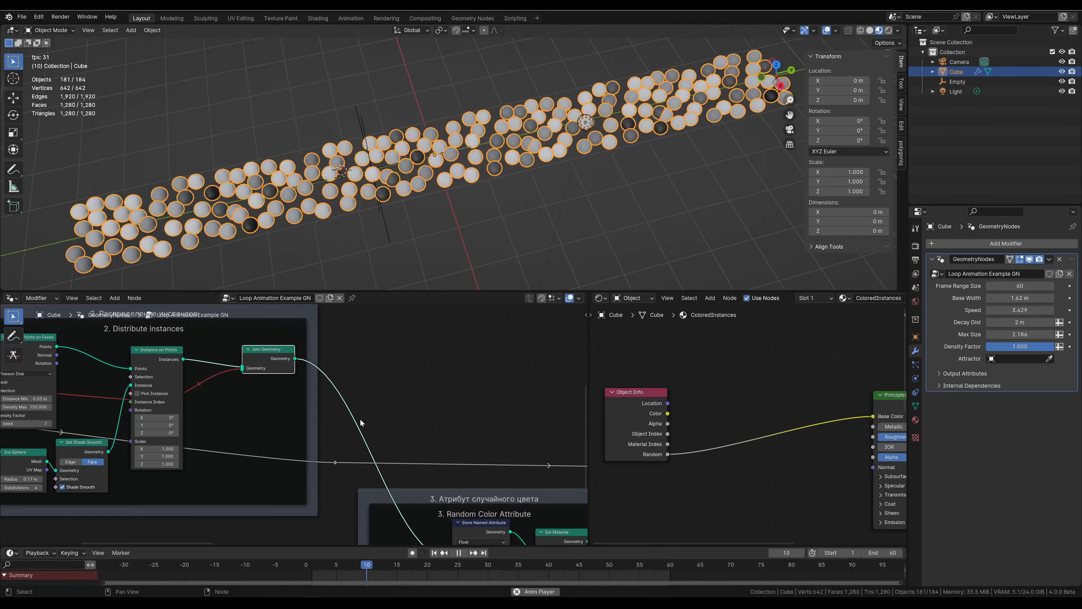
middle_drag(360, 419, 296, 291)
scroll(454, 460, up, 3)
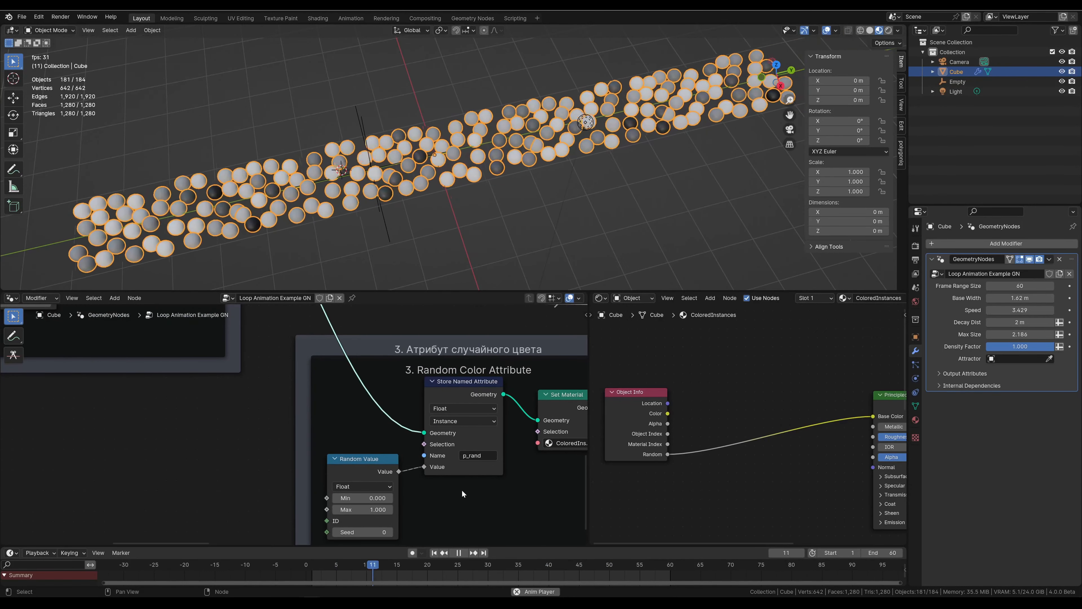
middle_drag(461, 490, 426, 489)
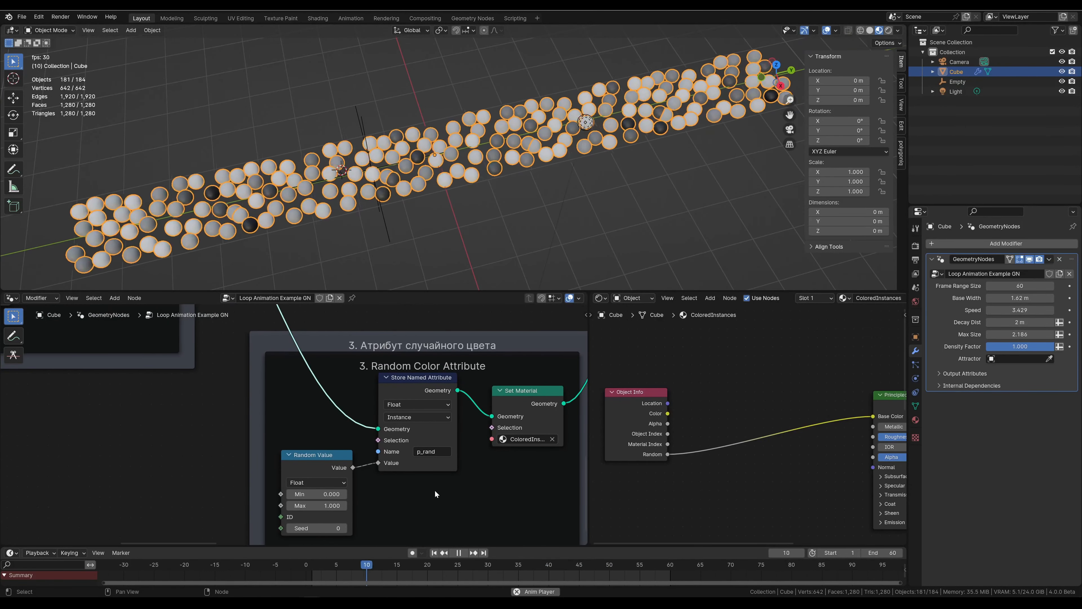
- Examine the Store Named Attribute node's data type, domain and attribute name, along with the Random Value node's data type
click(411, 392)
drag(412, 392, 411, 395)
click(422, 410)
click(421, 411)
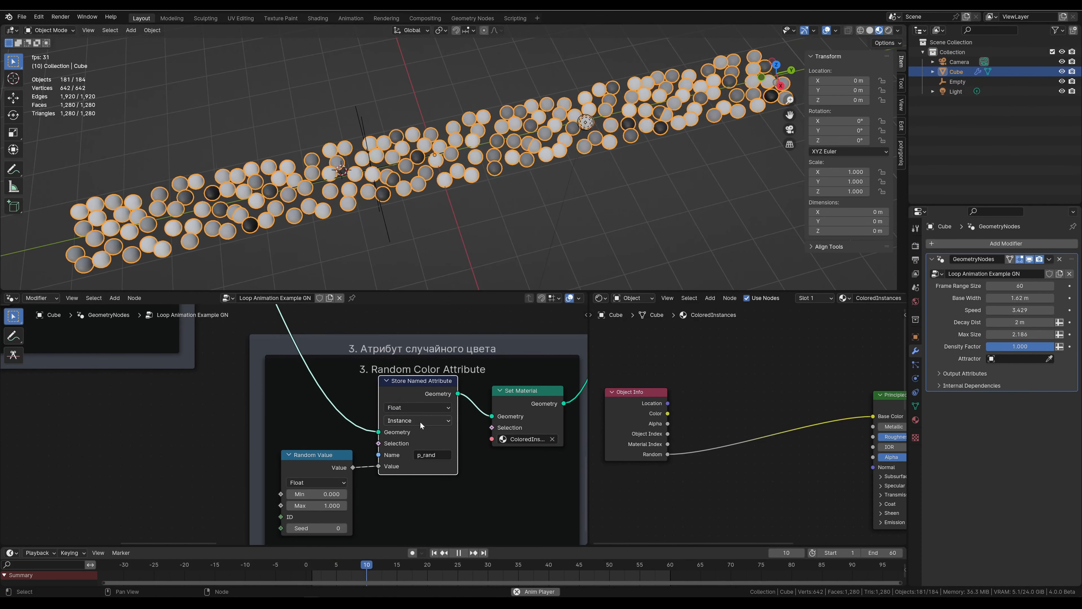
click(420, 421)
click(421, 508)
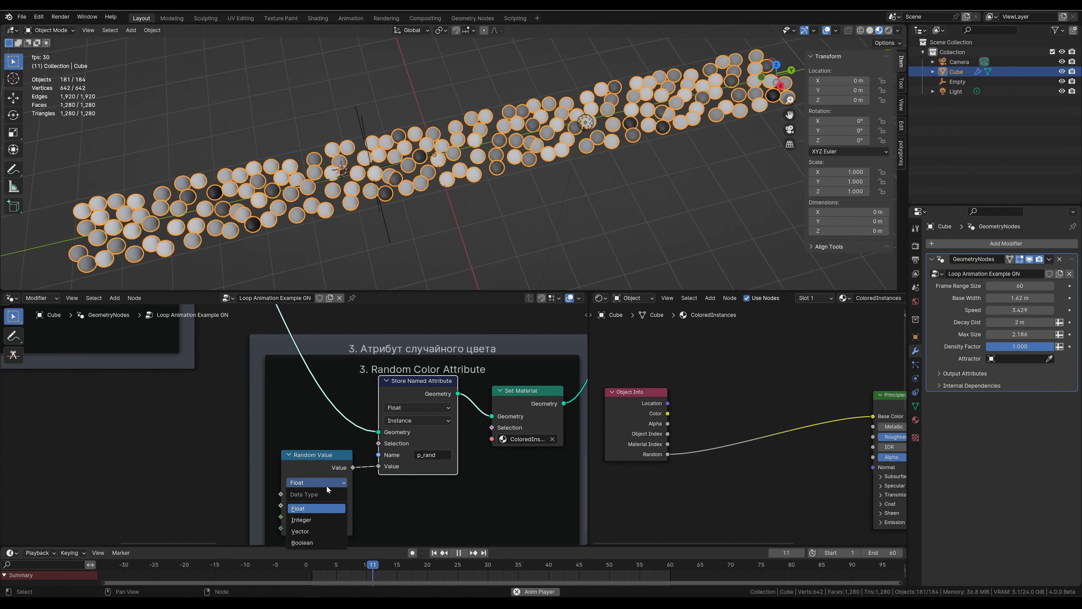
click(441, 455)
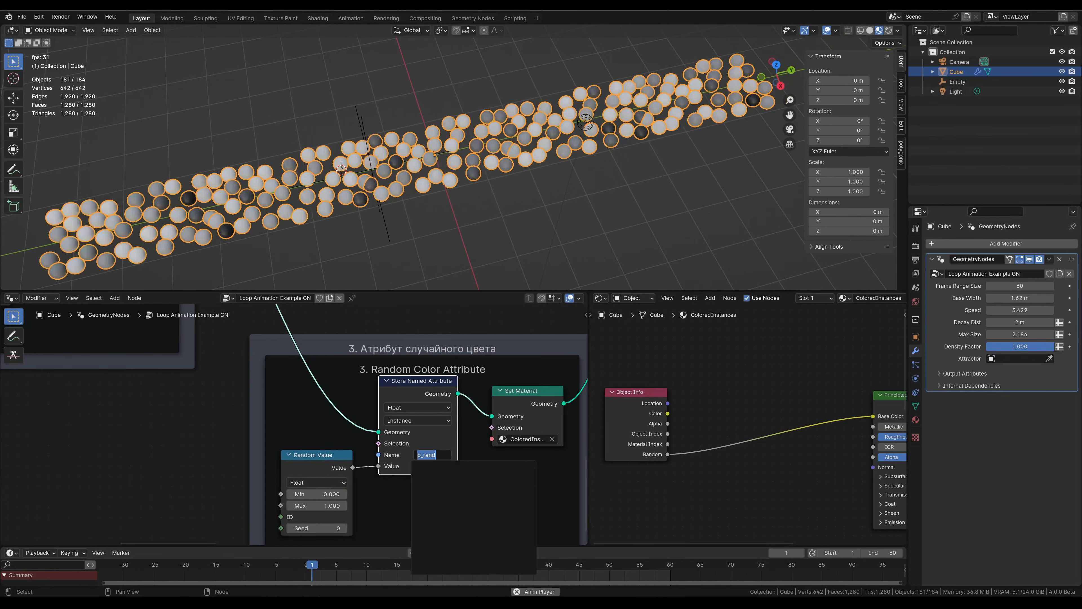
click(427, 455)
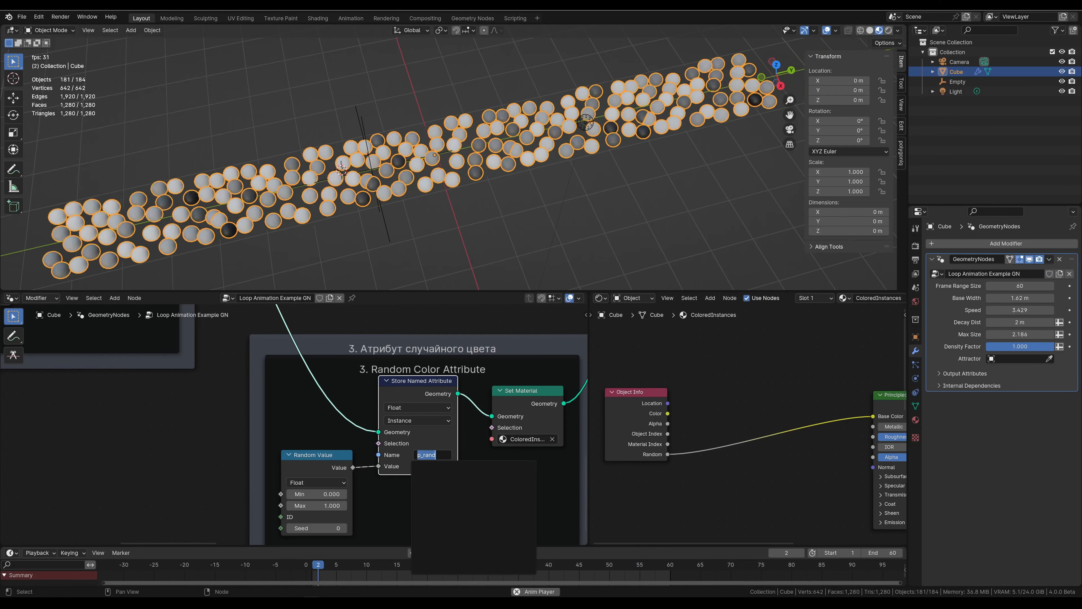
- Try the Set Material node ahead of Store Named Attribute in the geometry chain, and return it to its place behind that node
drag(535, 395, 330, 380)
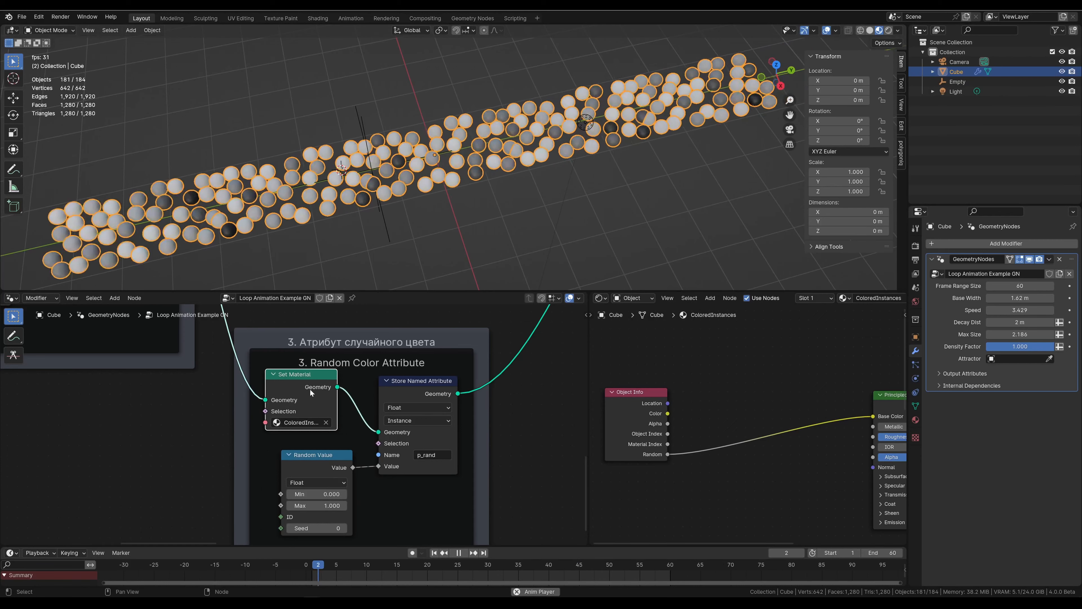
drag(303, 376, 525, 380)
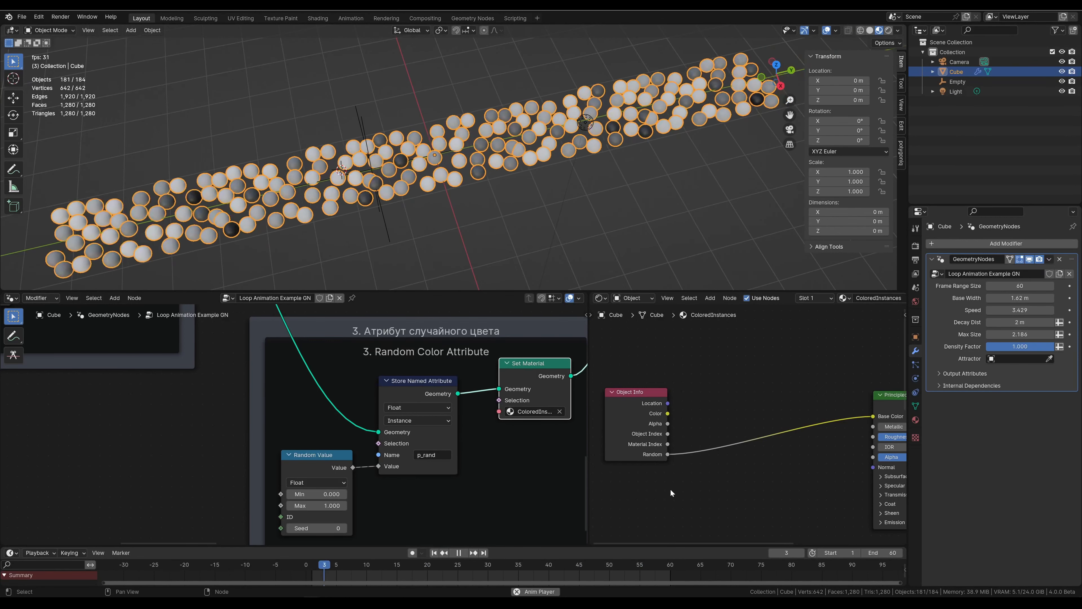
middle_drag(477, 488, 334, 486)
- Add an Attribute node below Object Info in the ColoredInstances material and set its name to p_rand
middle_drag(718, 483, 689, 478)
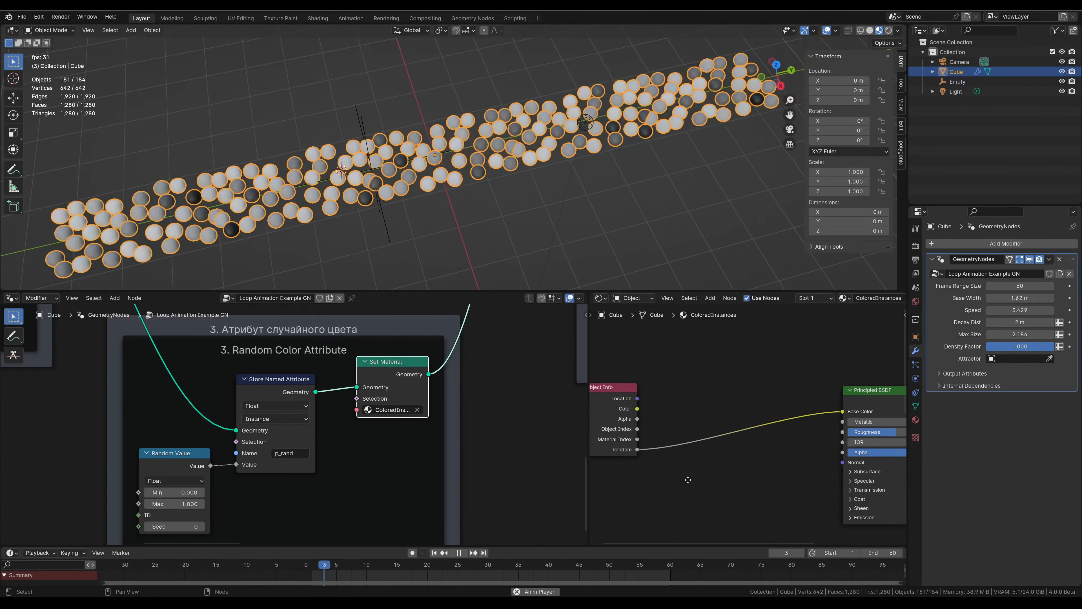
key(shift+a)
text(att)
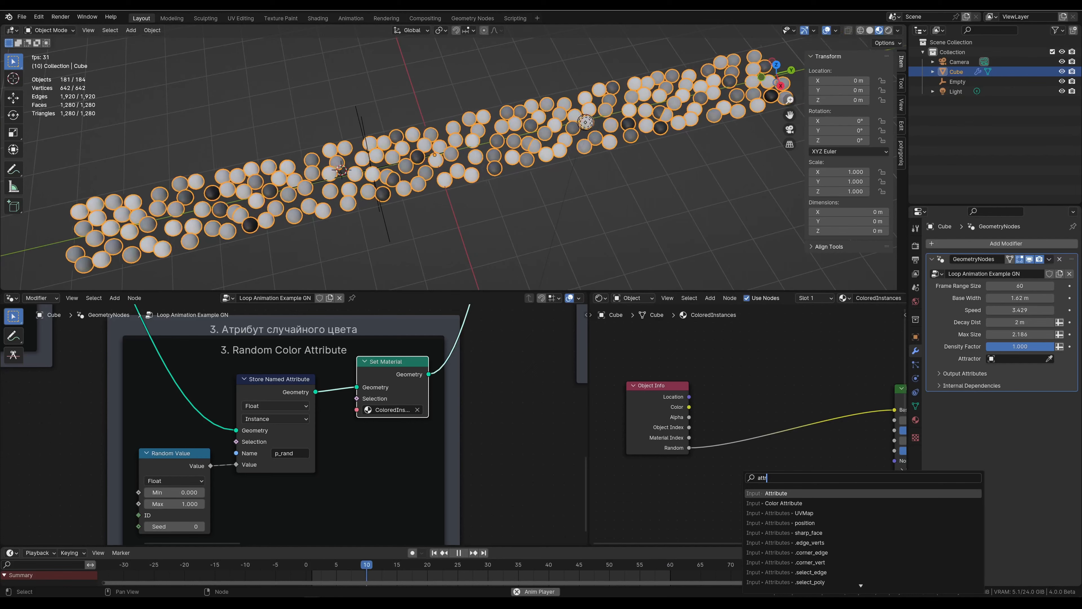
click(777, 494)
click(738, 448)
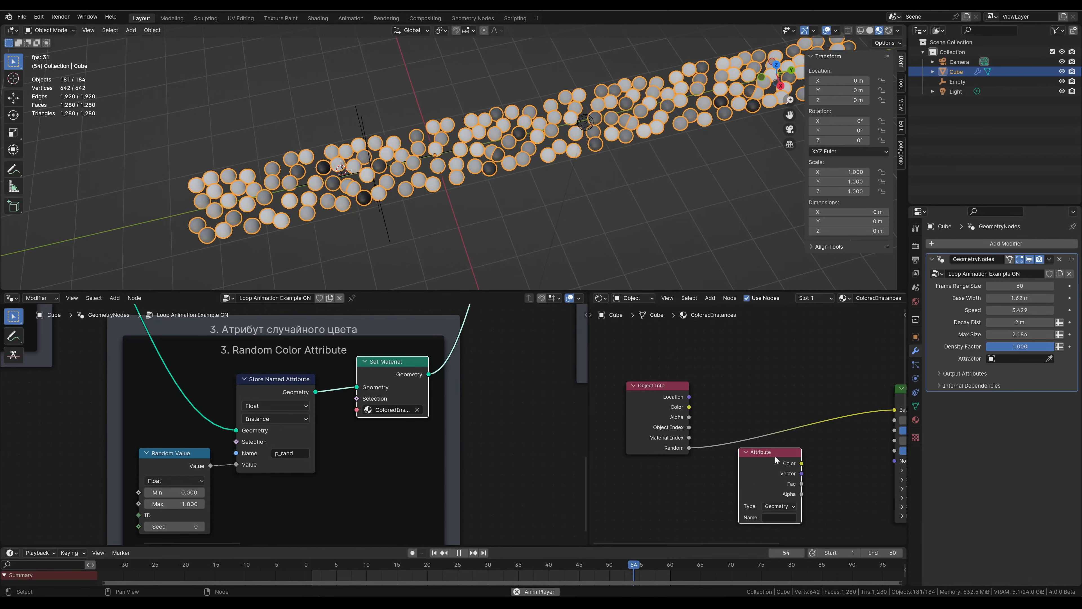
drag(775, 456, 702, 486)
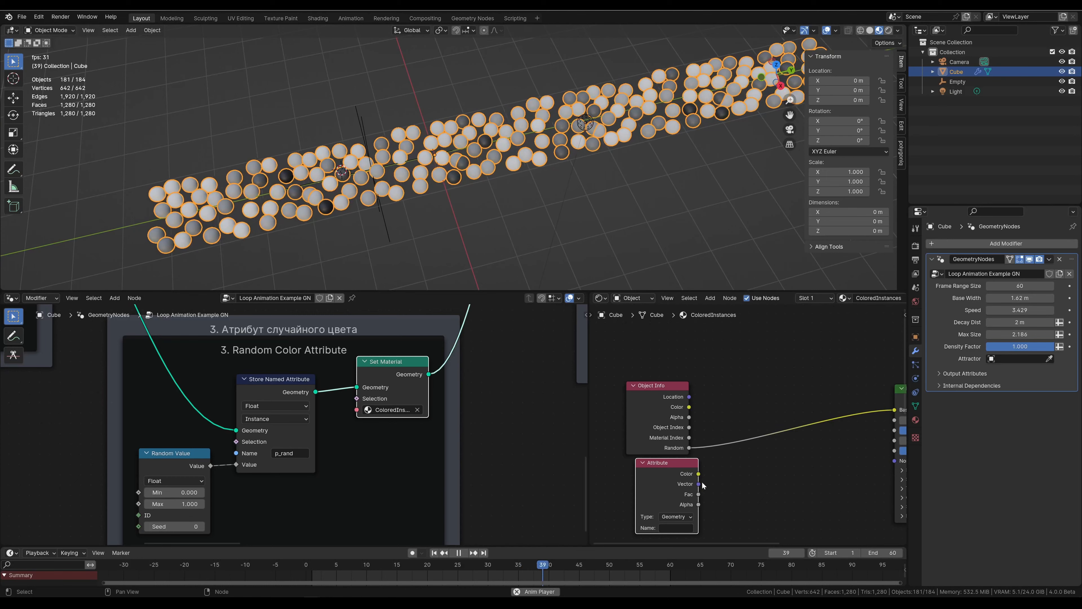
click(681, 527)
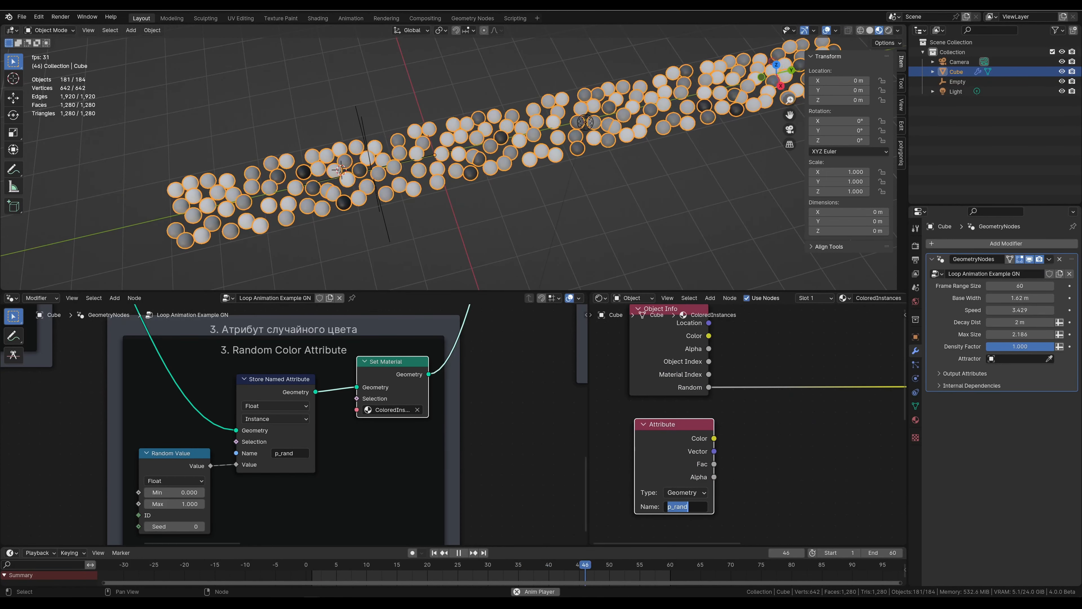
key(Return)
- Connect the Attribute node's Color output to the Principled BSDF's Base Color and set the attribute type to Instancer
drag(629, 446, 814, 411)
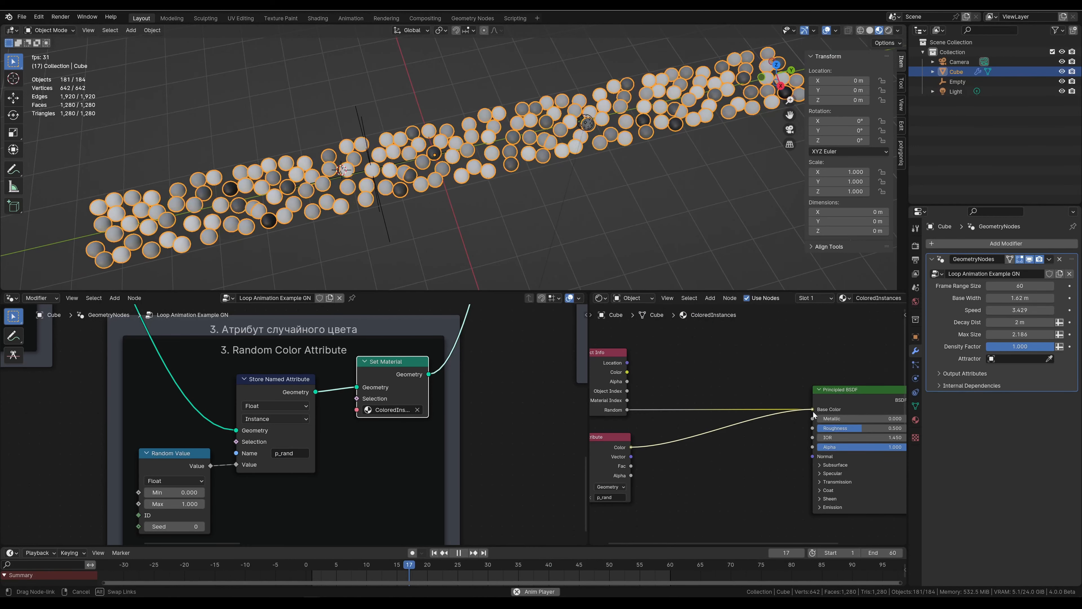
middle_drag(711, 457, 736, 455)
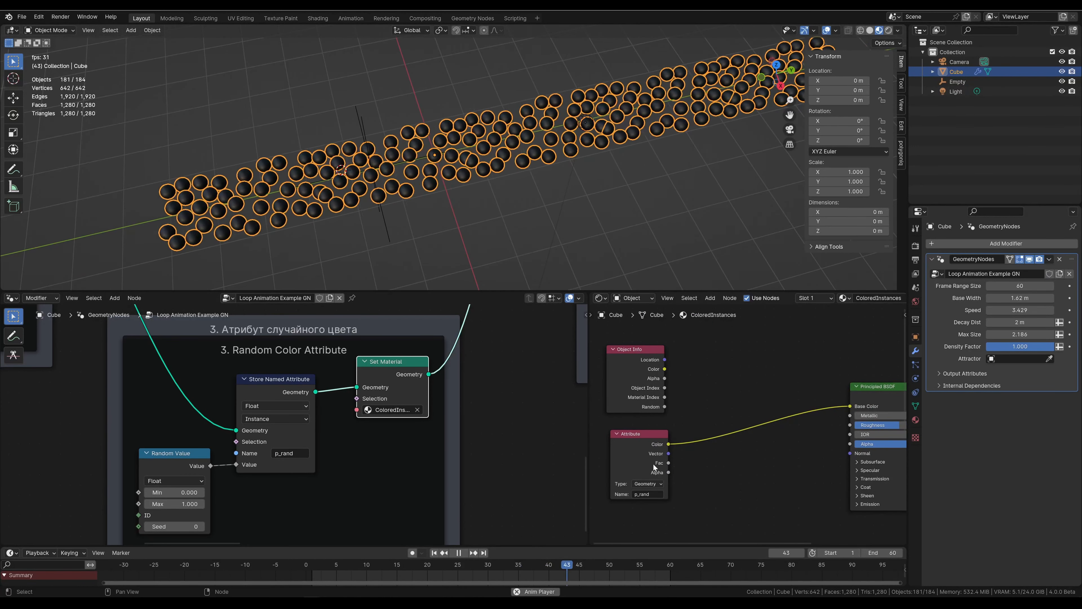
scroll(650, 502, up, 2)
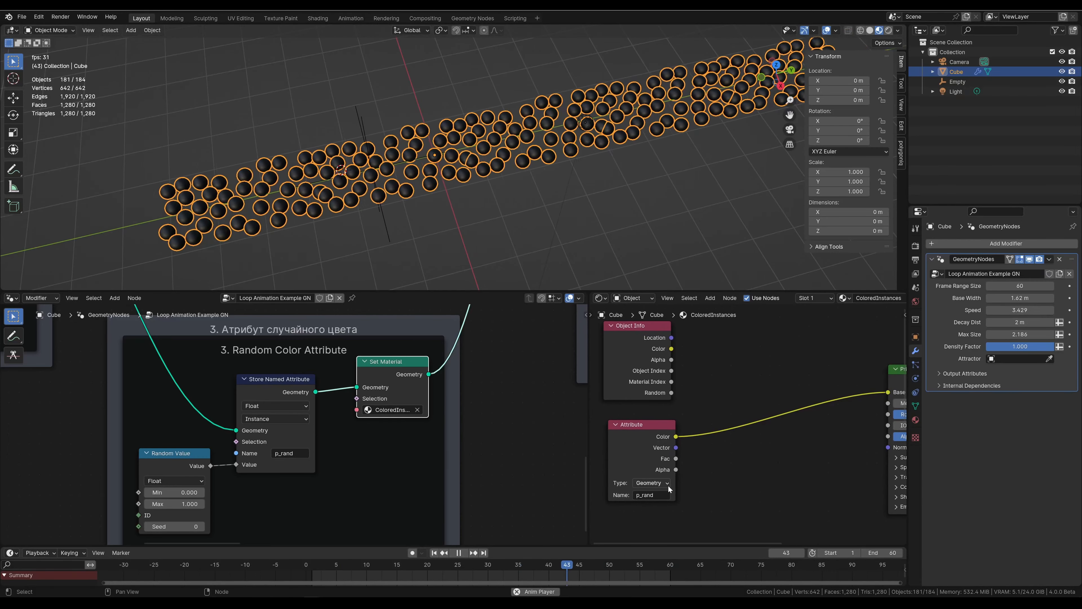
click(668, 485)
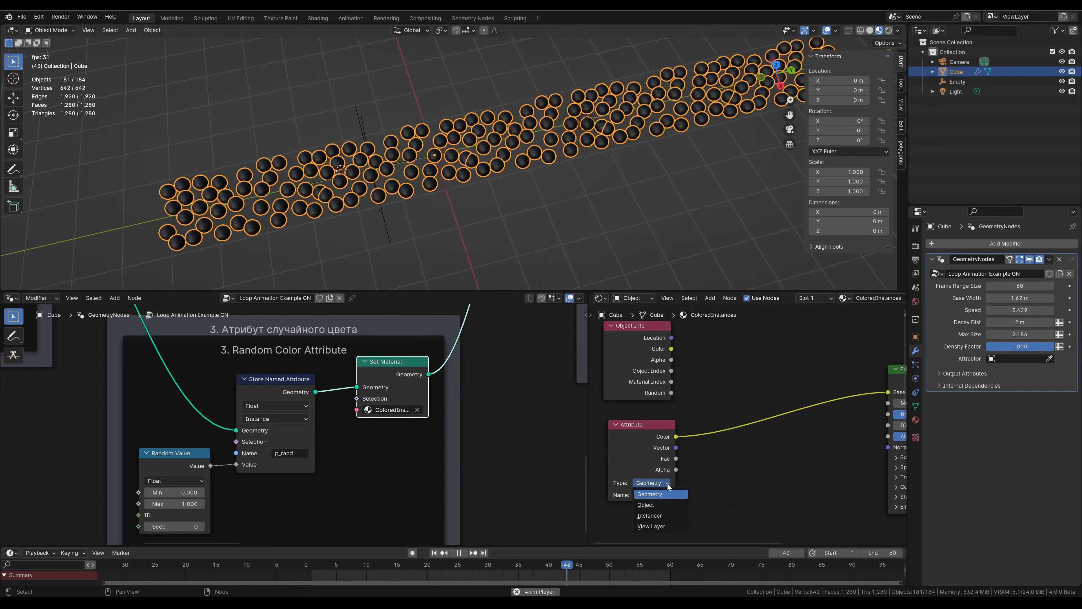
click(666, 515)
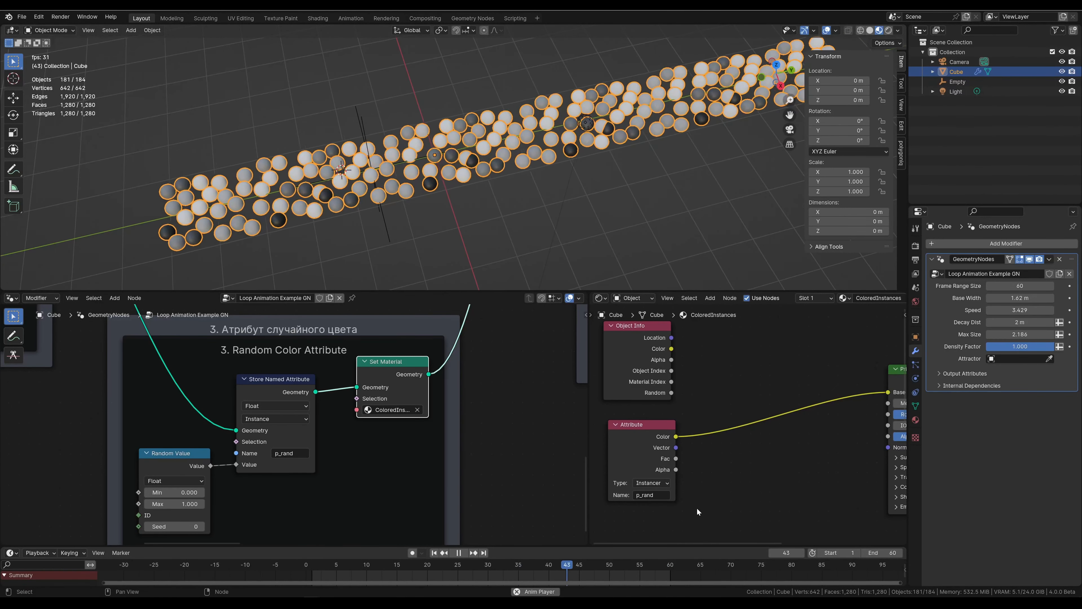
- Place the existing four-colour Color Ramp between Attribute and Principled BSDF, linking Attribute Color to Fac and the ramp's Color to Base Color
middle_drag(698, 510, 679, 448)
scroll(682, 454, down, 2)
drag(749, 516, 737, 406)
scroll(719, 411, up, 1)
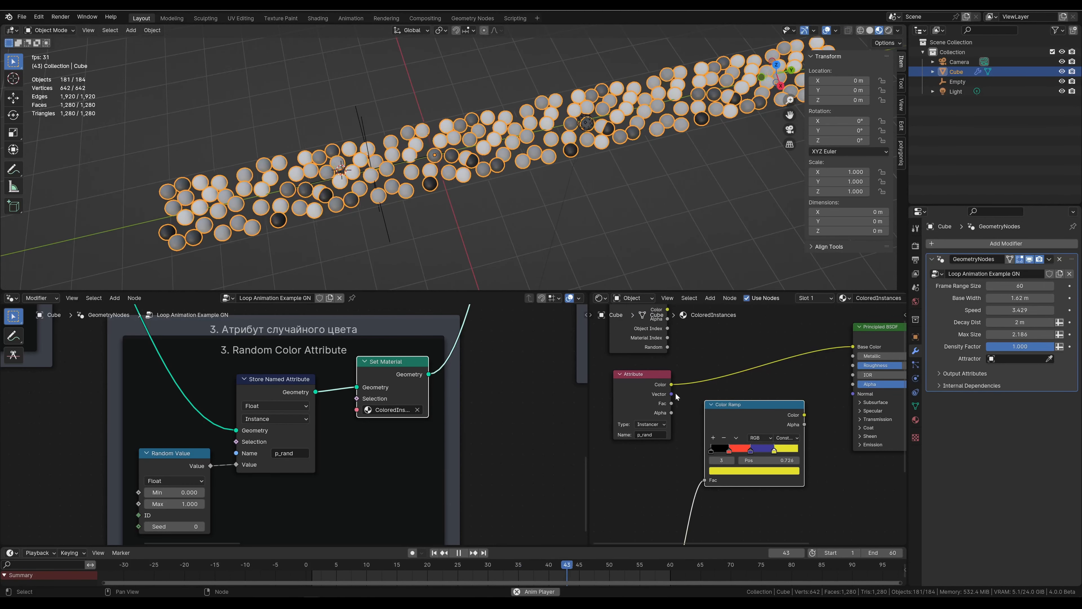
drag(672, 384, 704, 480)
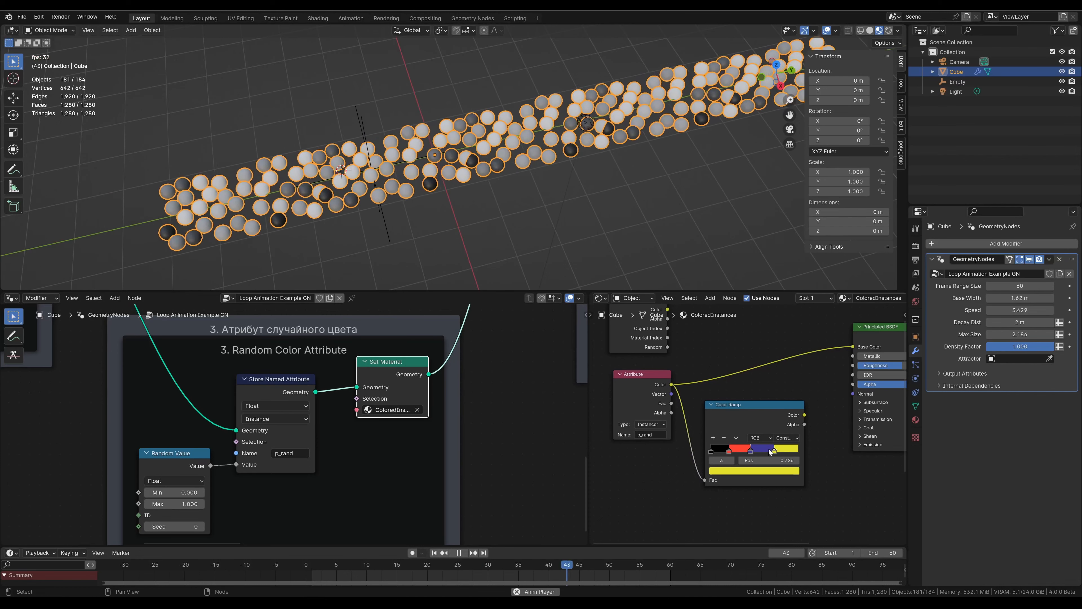
scroll(801, 428, up, 1)
scroll(802, 427, up, 1)
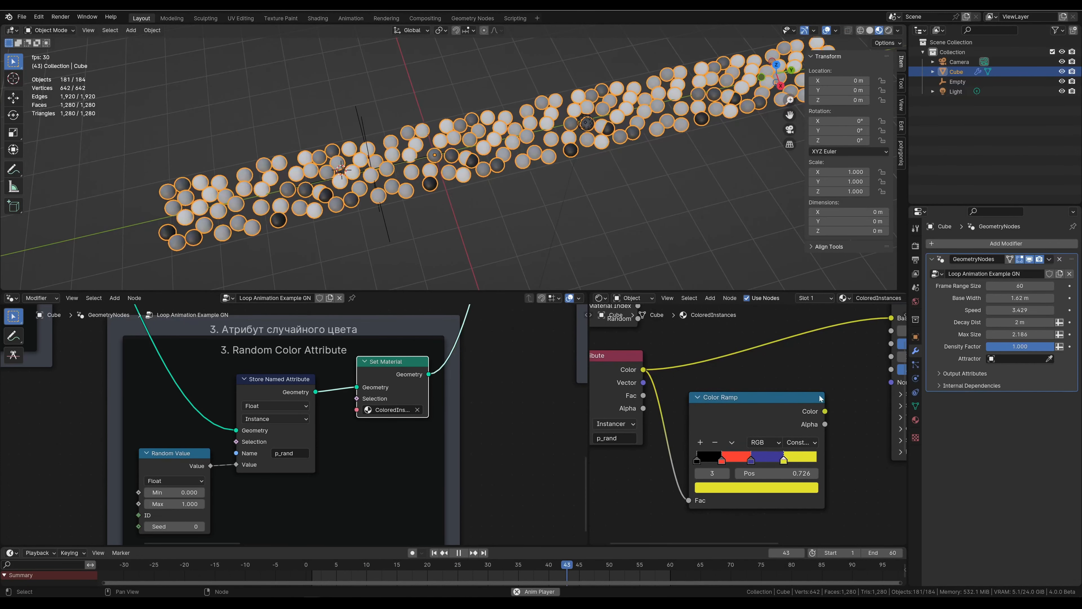
middle_drag(820, 397, 796, 410)
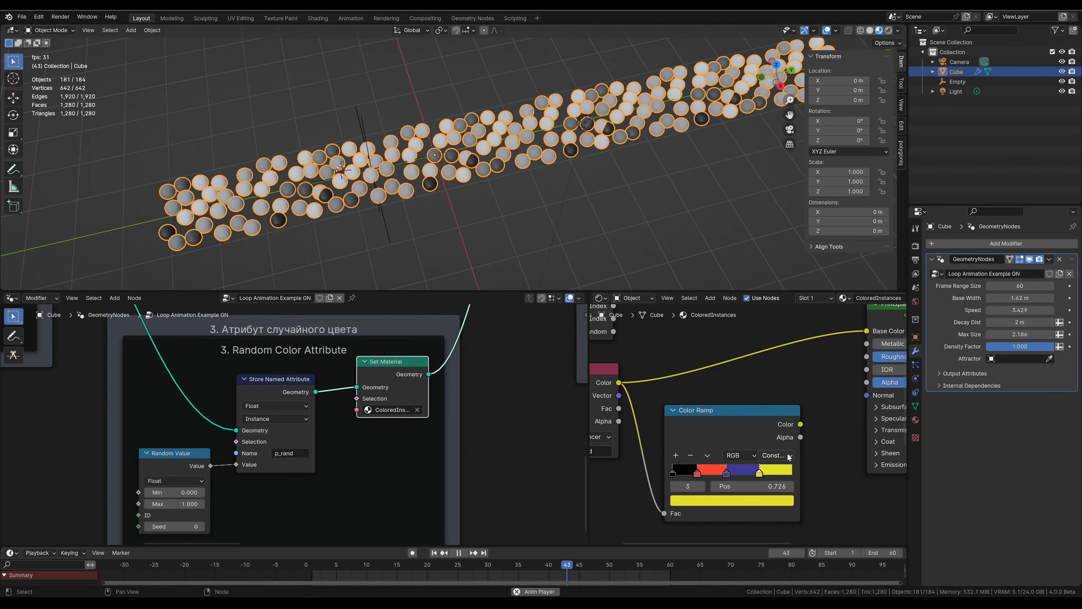
drag(799, 457, 865, 331)
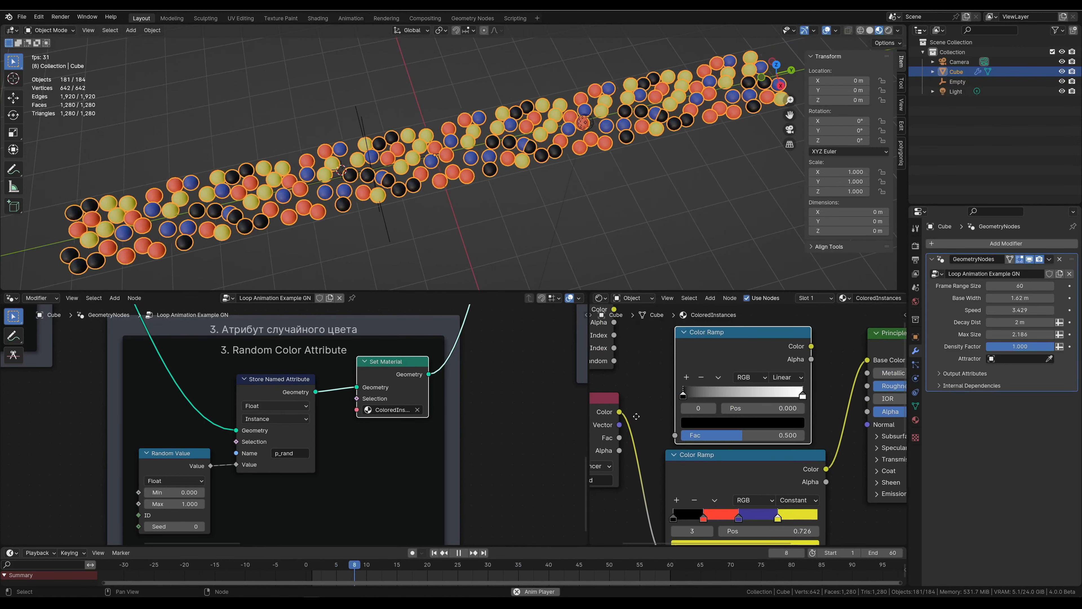
- Delete the extra black-to-white Color Ramp node above the coloured one
middle_drag(637, 417, 639, 406)
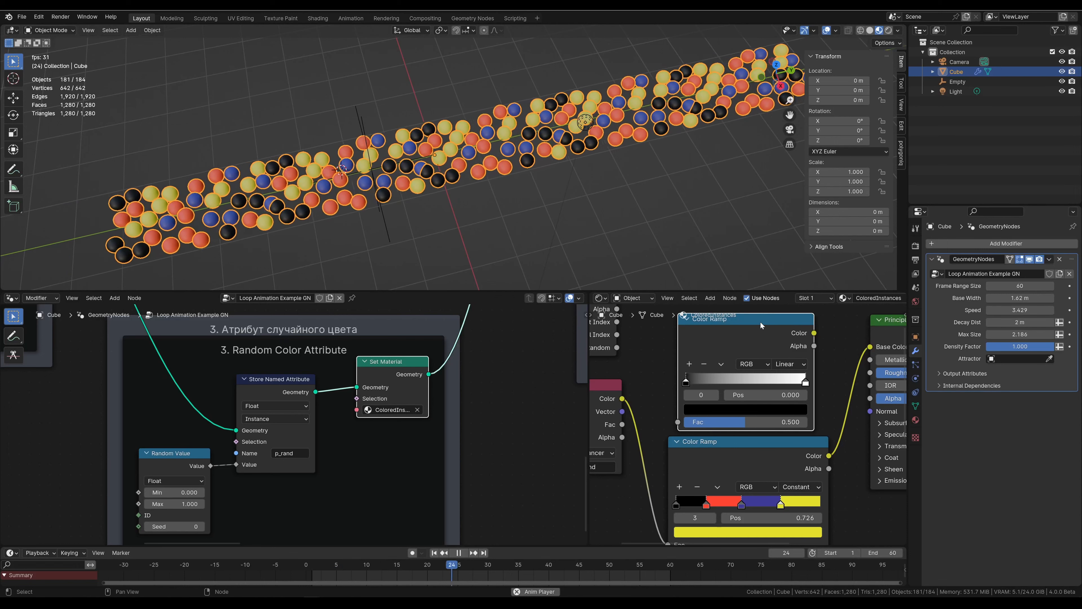
key(x)
- Try the Linear, Ease, Cardinal and B-Spline interpolations on the Color Ramp and return it to Constant
click(795, 486)
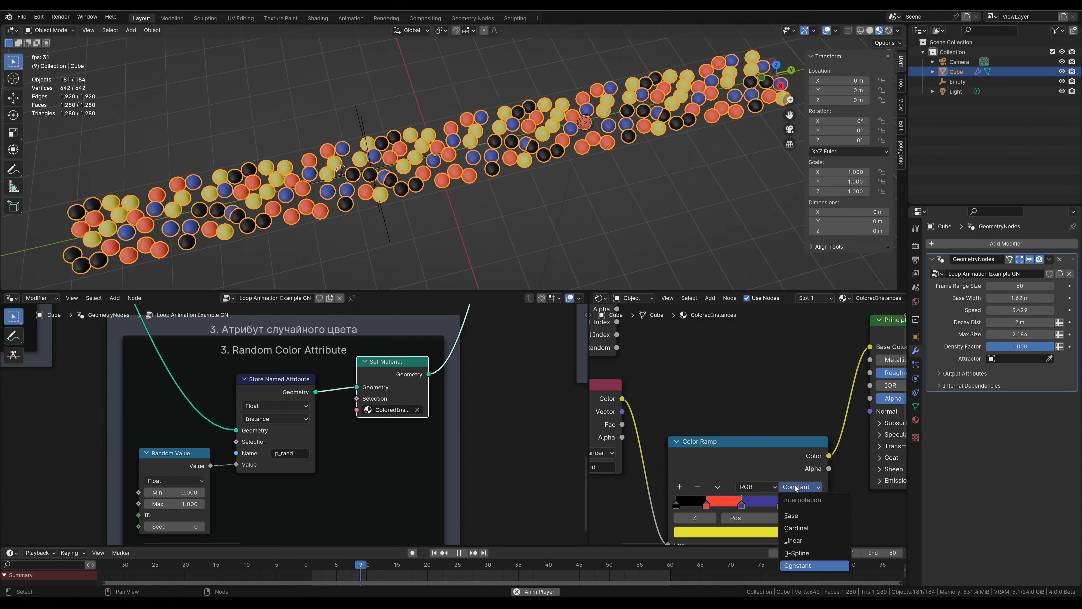
click(803, 521)
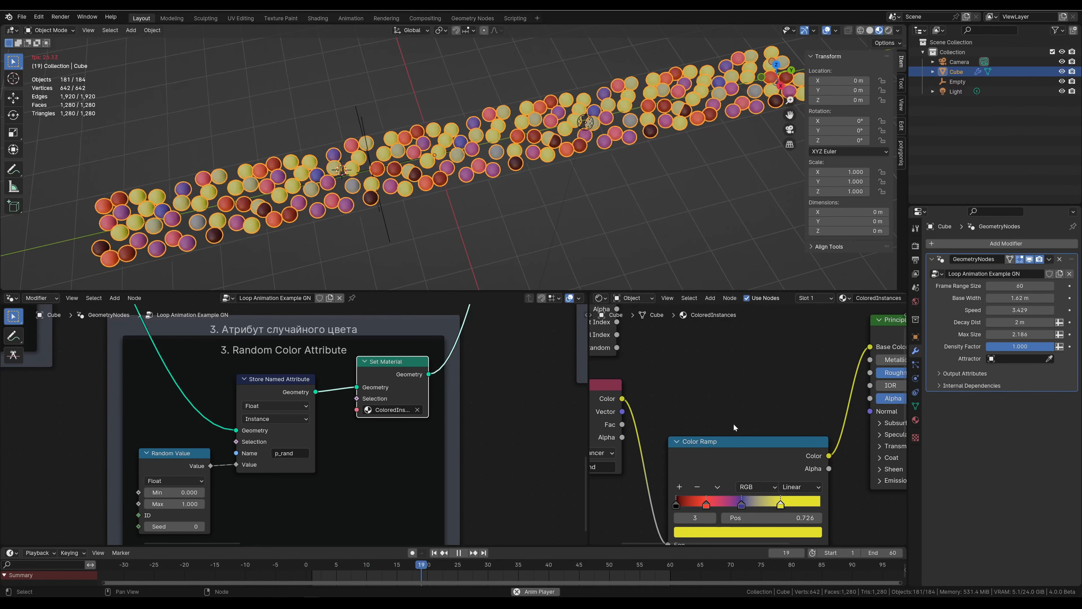
middle_drag(733, 420, 732, 396)
click(800, 463)
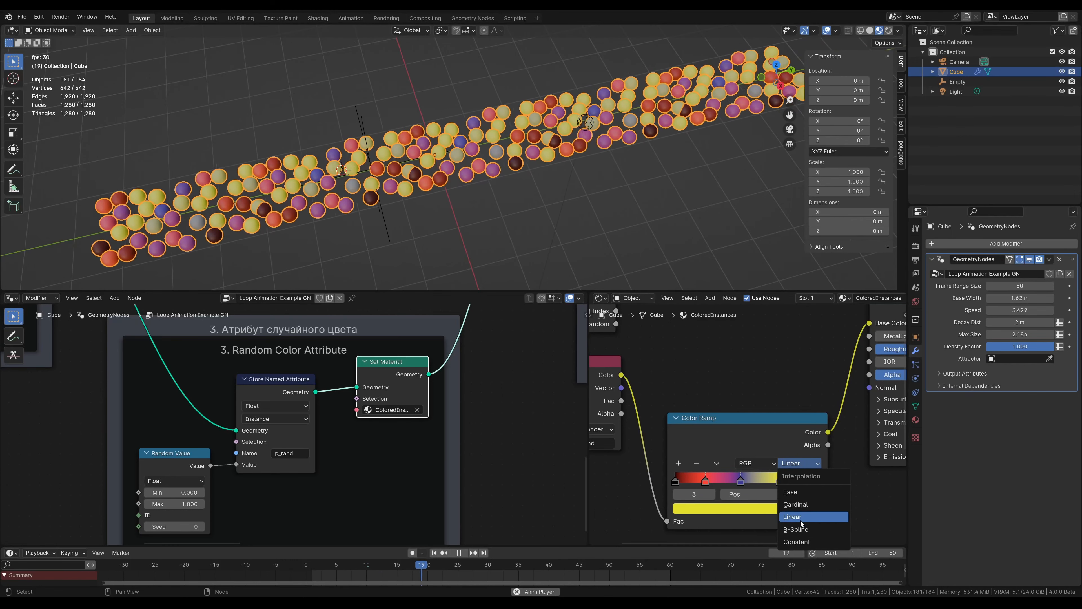
click(801, 475)
click(800, 463)
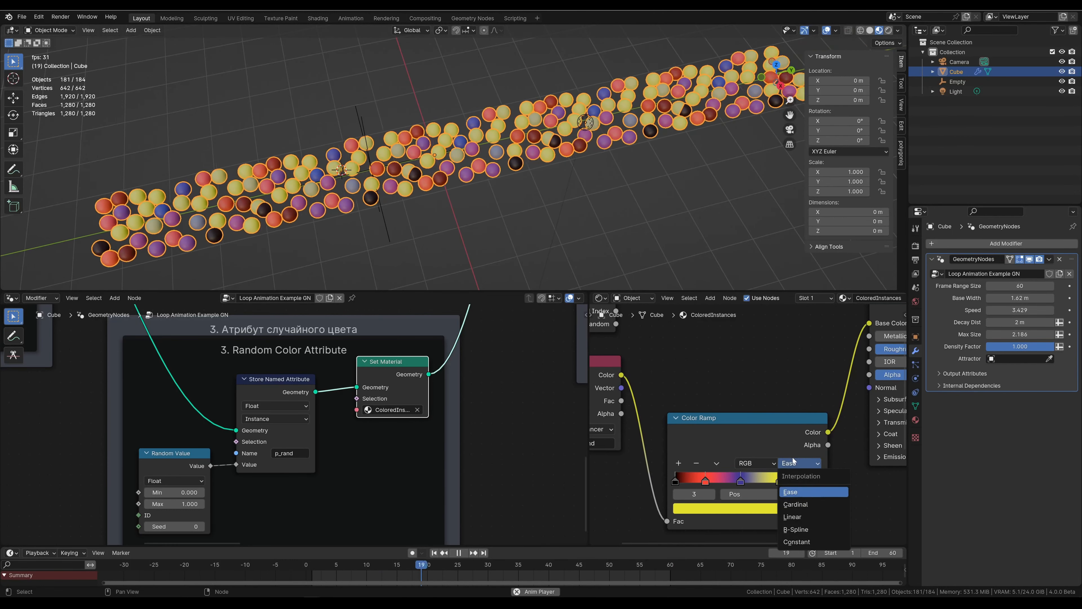
click(801, 487)
click(800, 463)
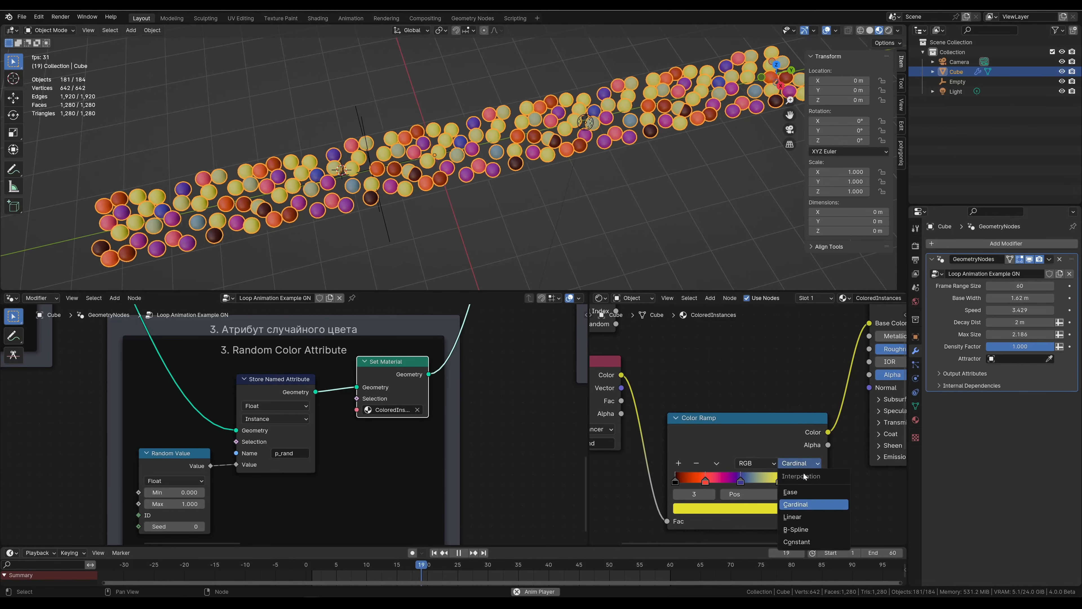
click(801, 510)
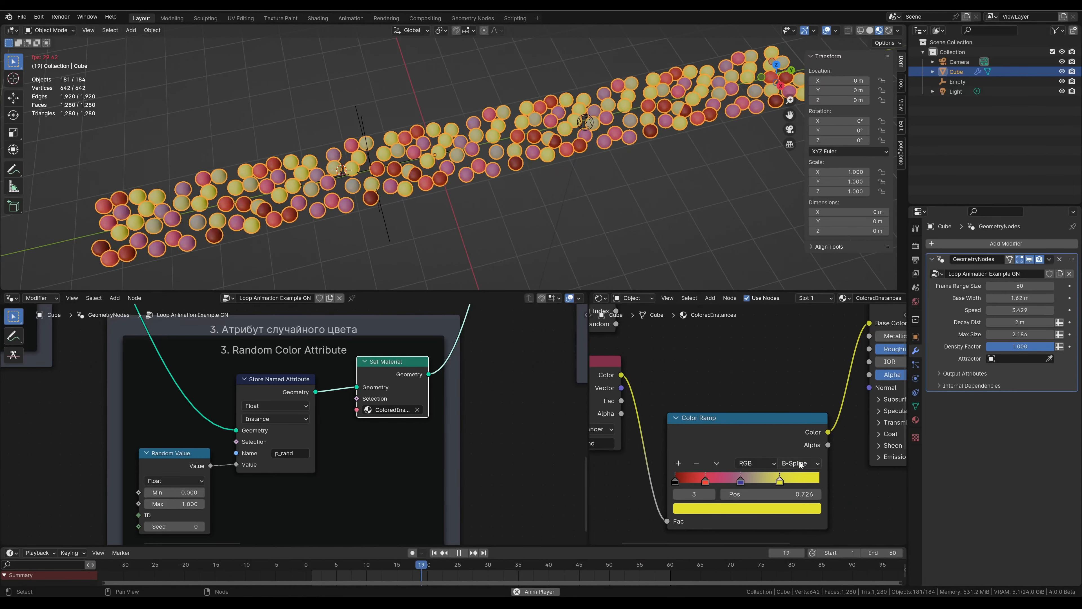
click(800, 463)
click(798, 537)
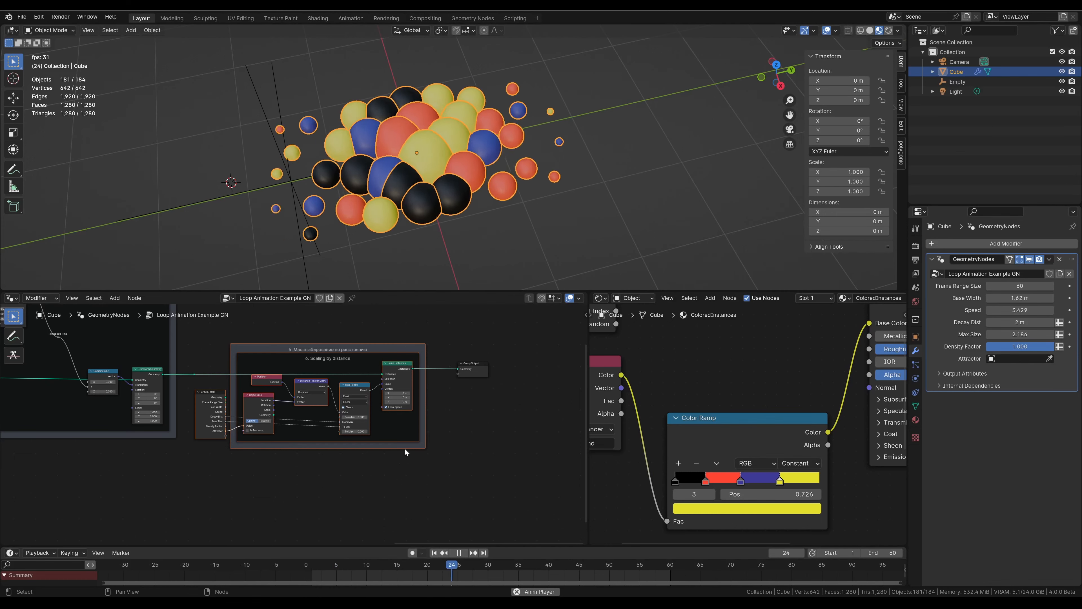
- Take the detached Set Material node out of the Random Color Attribute frame and insert it after Set Position, behind the Duplication frame
middle_drag(293, 502, 380, 498)
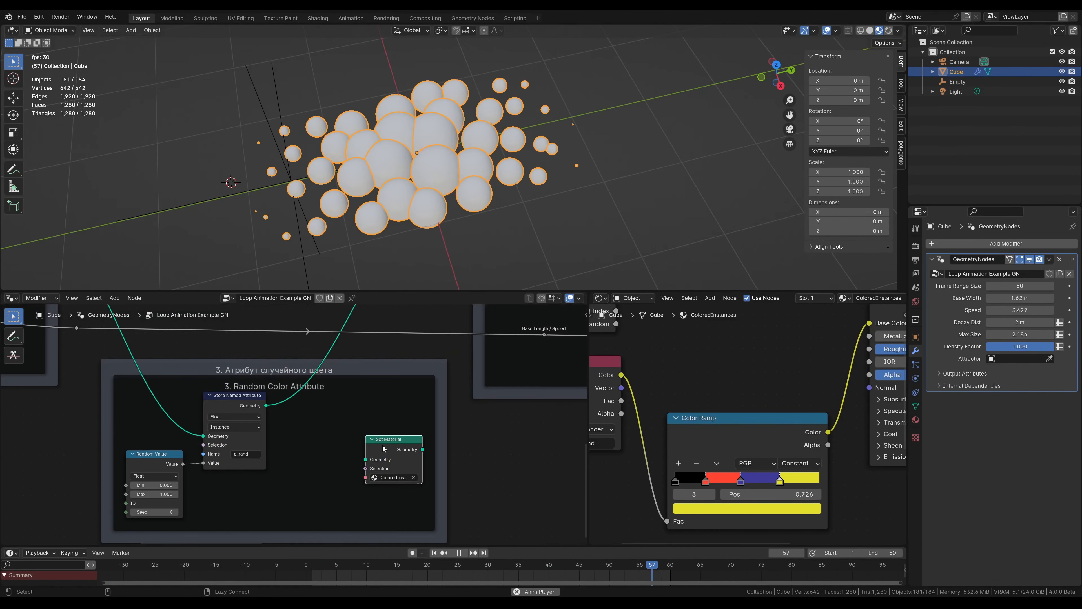
key(alt+p)
scroll(457, 464, down, 5)
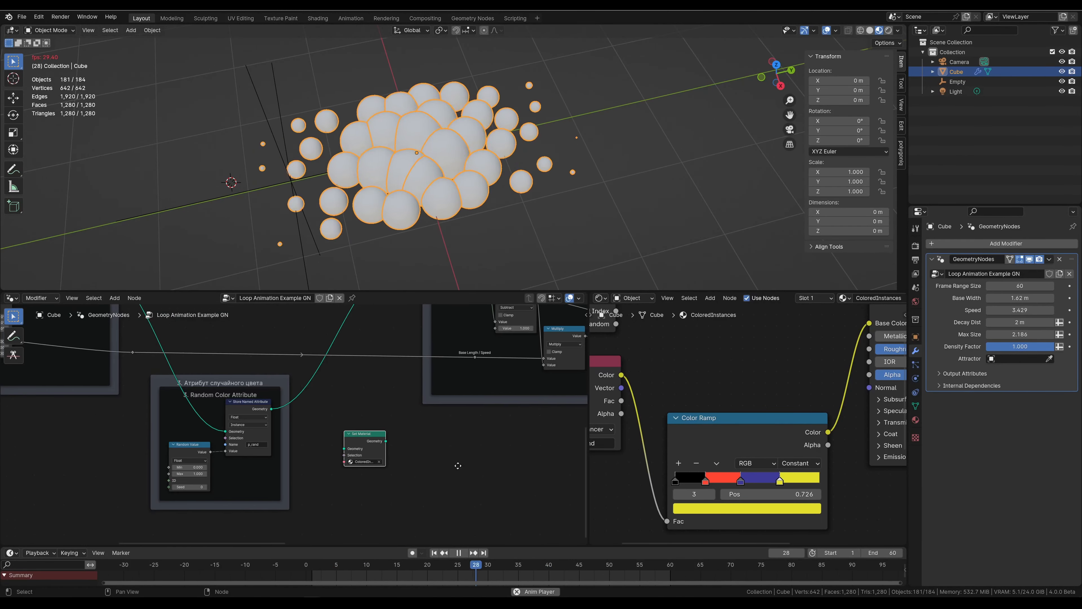
middle_drag(440, 466, 97, 471)
scroll(97, 471, down, 3)
drag(83, 441, 446, 414)
middle_drag(446, 410, 430, 487)
drag(431, 487, 410, 371)
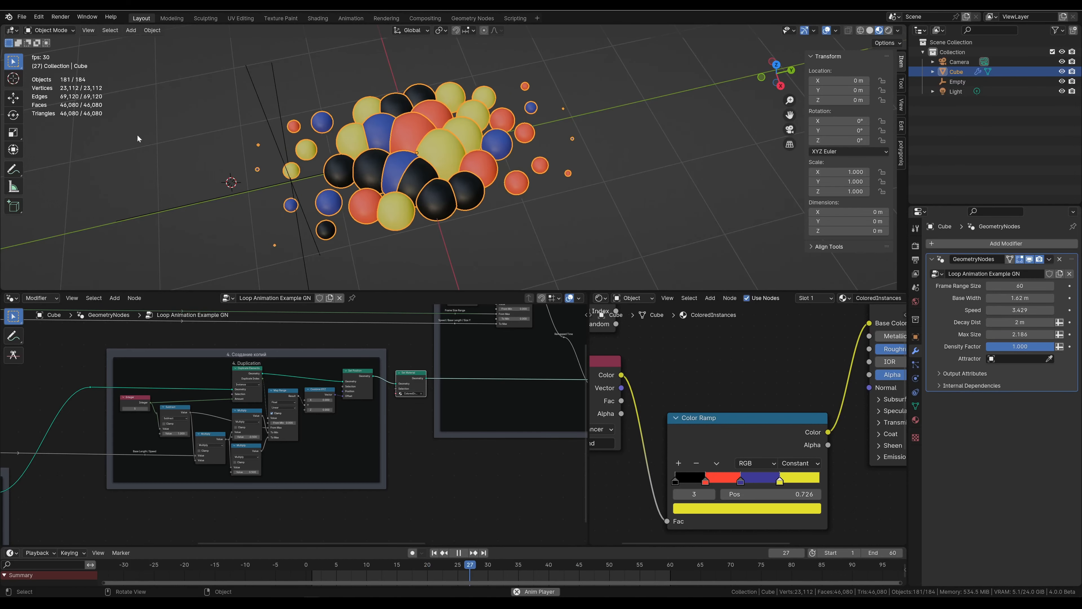
- Examine the scene's geometry statistics and the node chain from Distribute instances through the Duplication frame to Set Material
scroll(452, 332, up, 2)
middle_drag(453, 332, 456, 368)
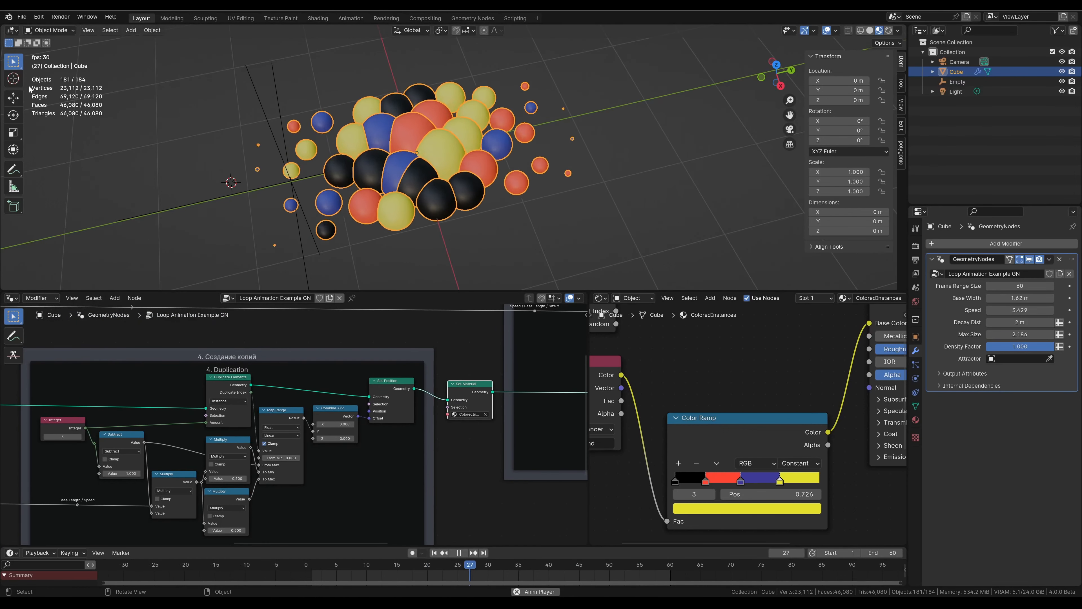
middle_drag(259, 360, 627, 284)
scroll(256, 452, down, 9)
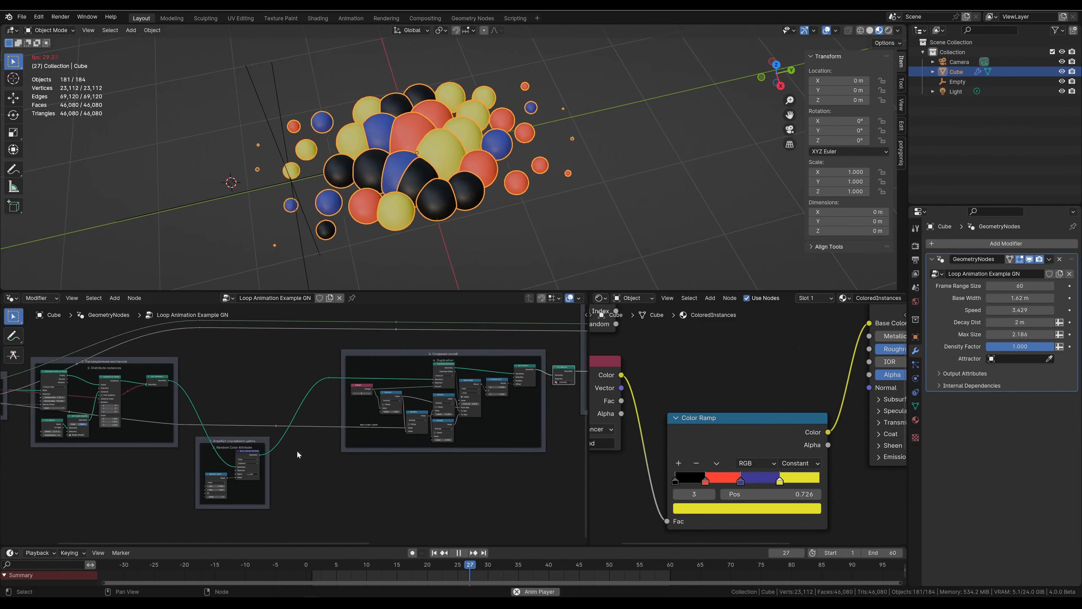
middle_drag(304, 460, 230, 469)
middle_drag(333, 452, 285, 451)
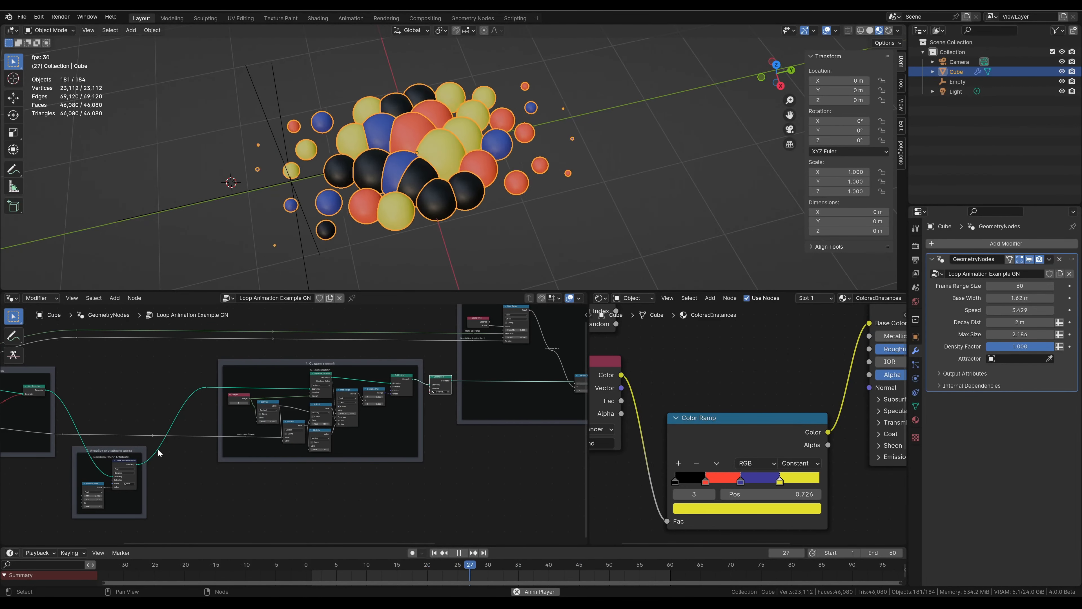
- Examine the Scale Instances output feeding Group Output in the Scaling by distance frame and play the animation
scroll(361, 422, up, 3)
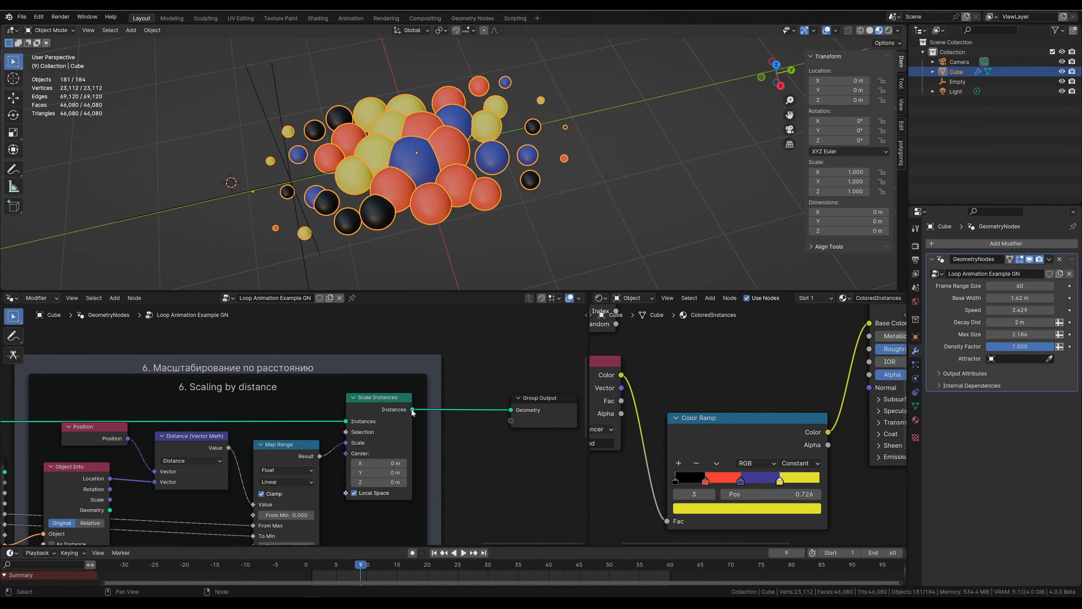
scroll(412, 411, down, 4)
key(space)
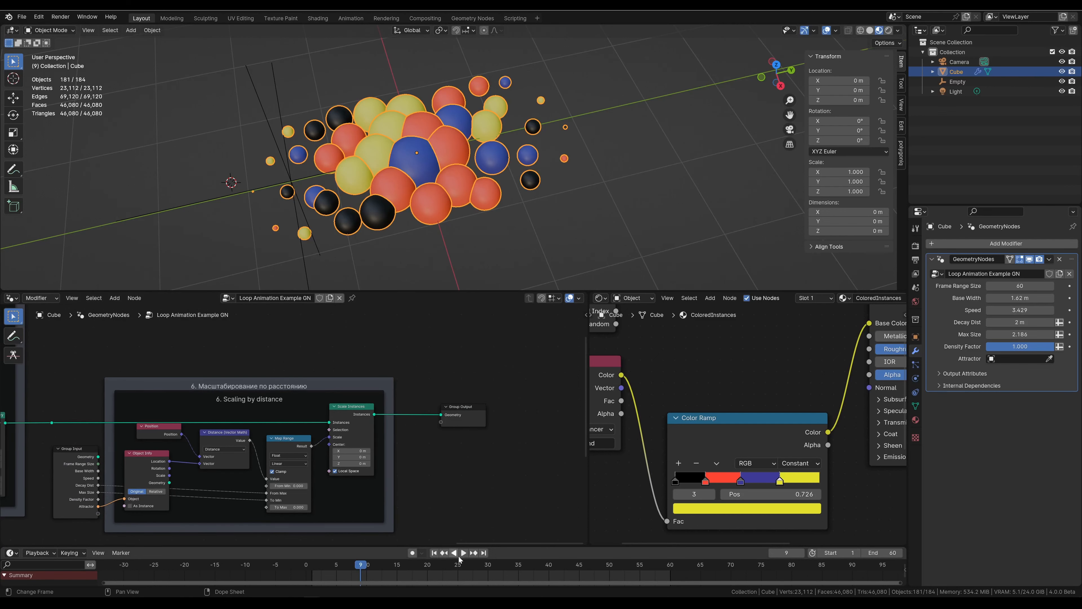
scroll(451, 493, down, 2)
scroll(450, 490, down, 2)
- Detach the Set Material node from the link between the Duplication and animated translation frames, and stop the animation playback
middle_drag(297, 492, 623, 475)
scroll(154, 436, up, 1)
scroll(222, 433, up, 1)
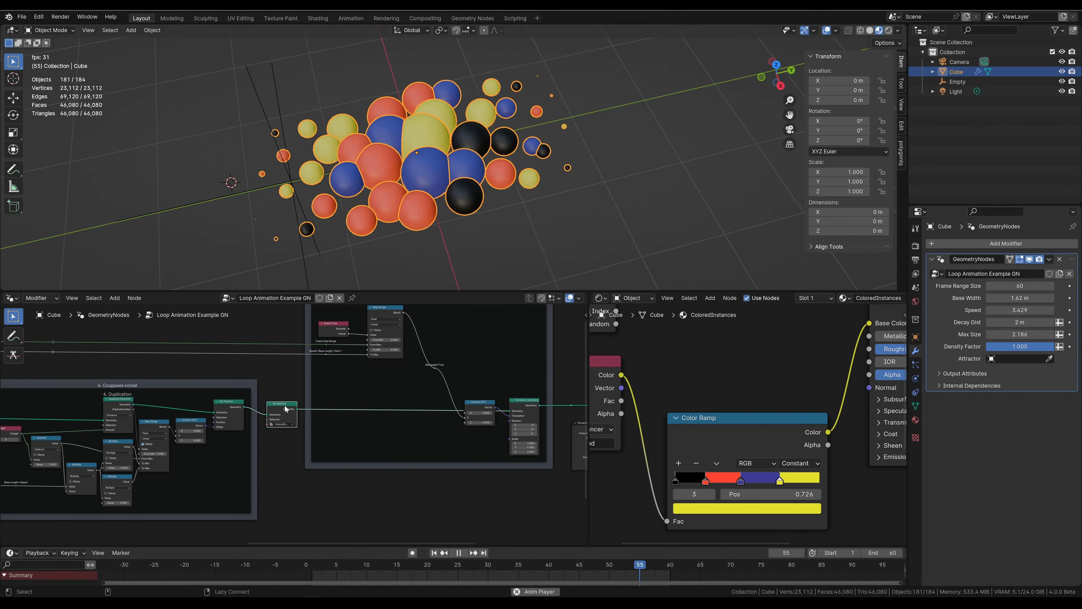
alt+drag(286, 408, 284, 447)
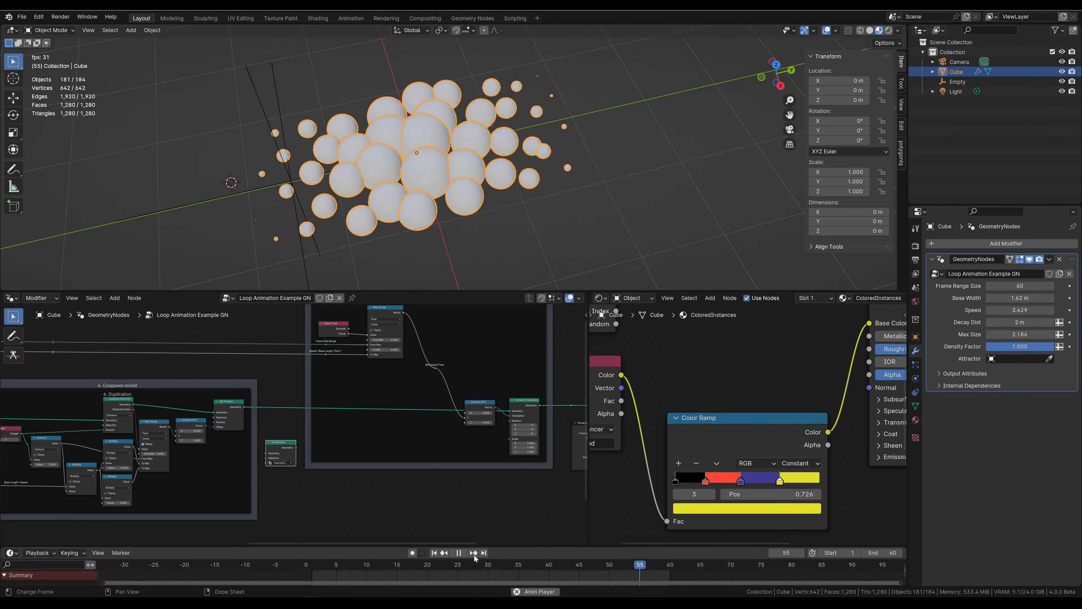
key(space)
- Inspect the geometry data output by Instance on Points and Set Shade Smooth in the Distribute instances frame
middle_drag(183, 504, 34, 448)
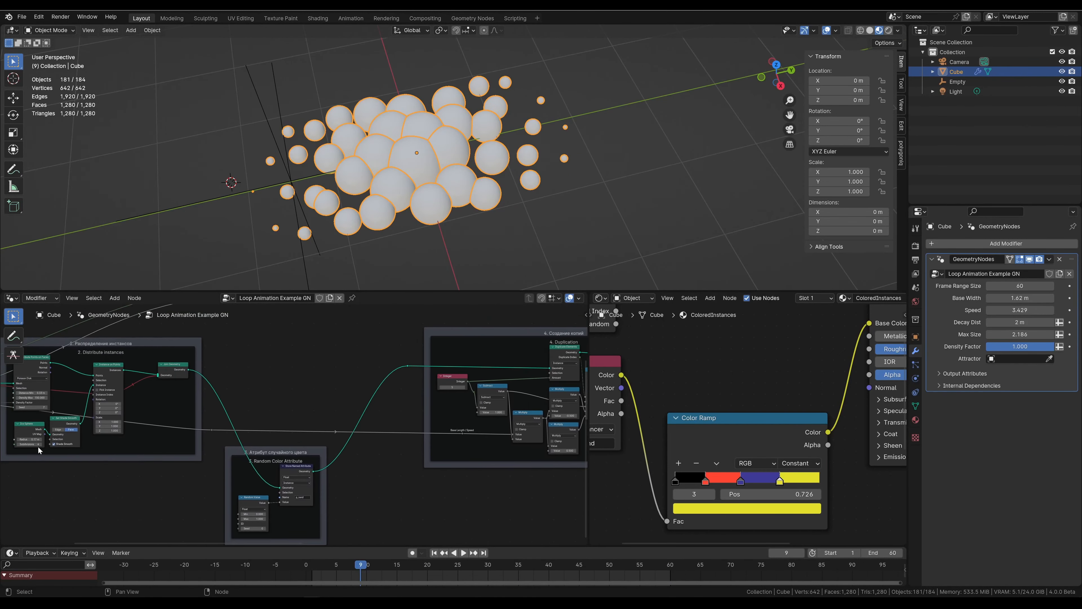
scroll(98, 373, up, 4)
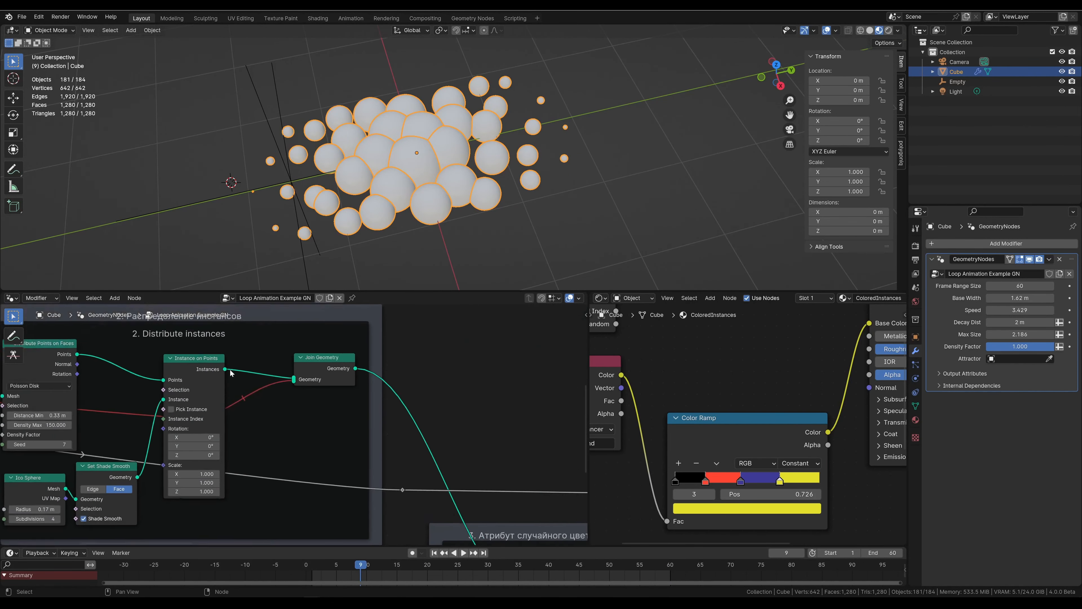
mouse_move(221, 368)
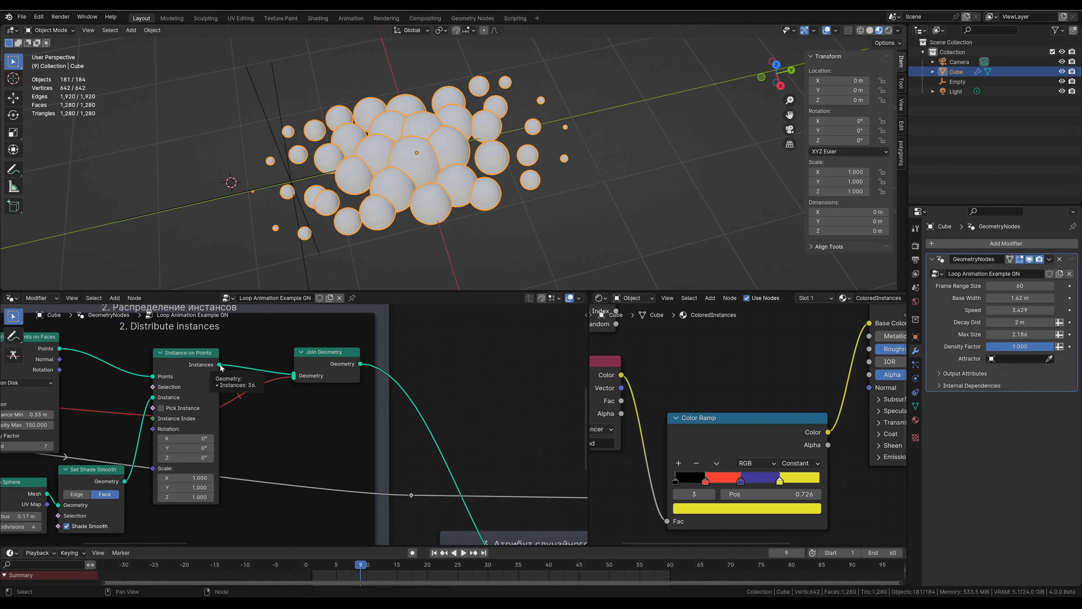
mouse_move(124, 482)
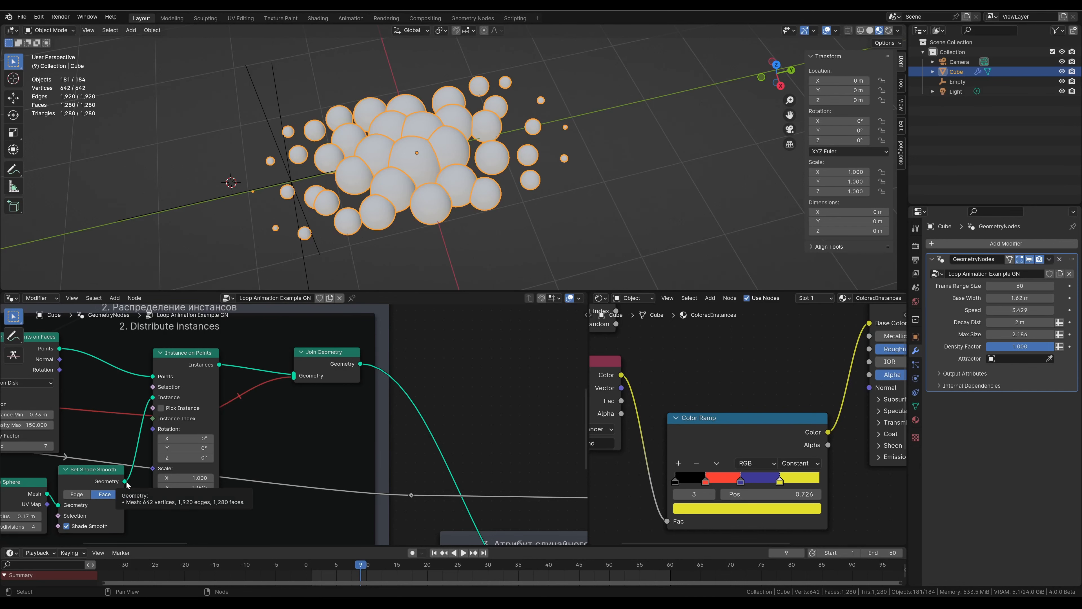
scroll(156, 448, down, 9)
middle_drag(413, 466, 285, 475)
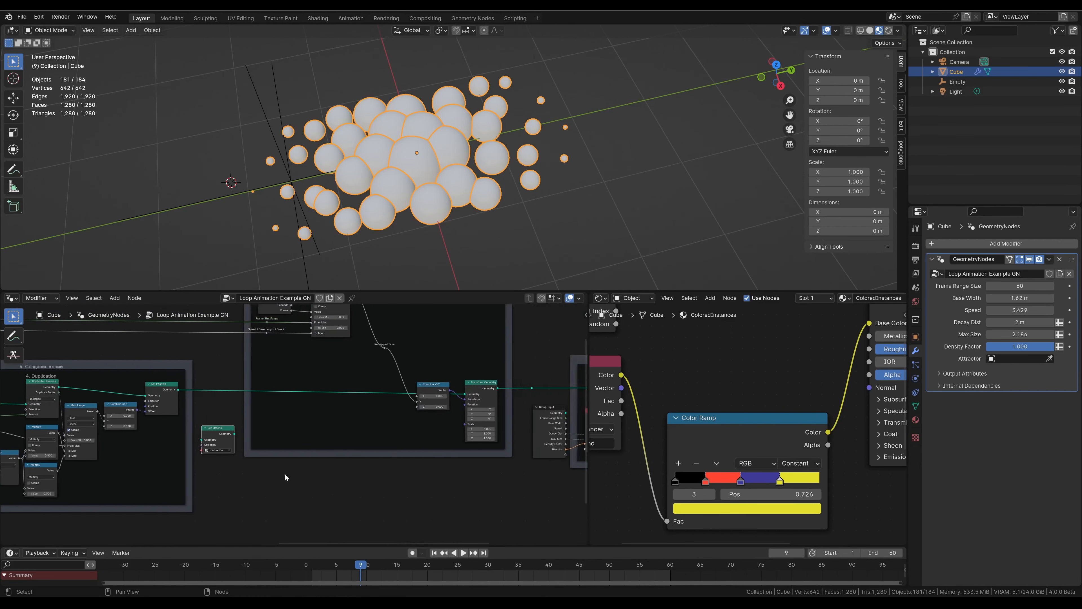
- Insert the detached Set Material node into the link between Store Named Attribute and the Duplication frame
scroll(338, 480, down, 10)
scroll(288, 459, up, 5)
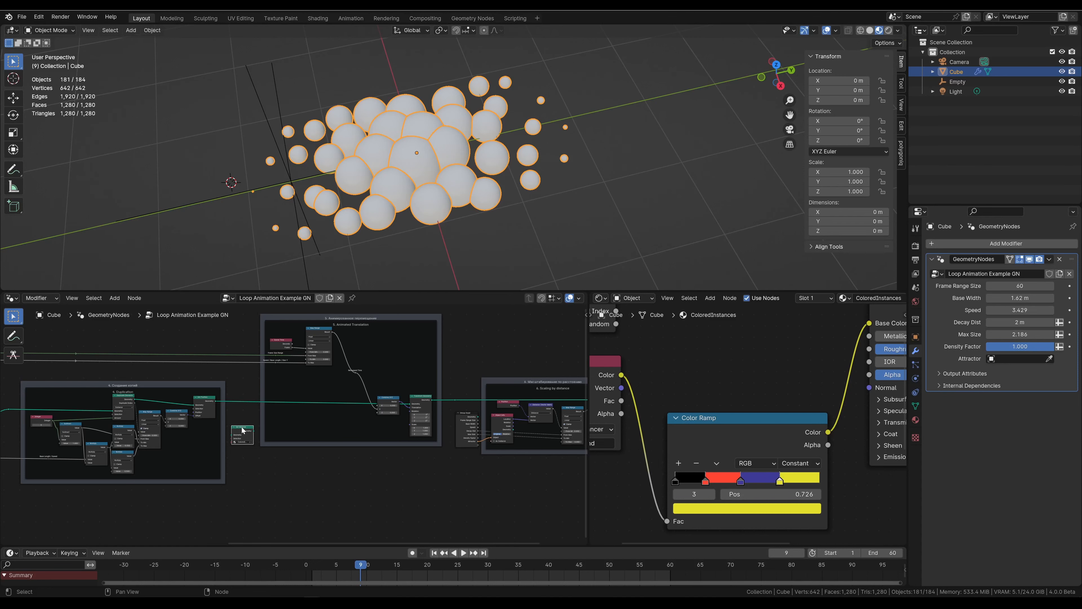
drag(243, 429, 46, 492)
middle_drag(91, 514, 406, 476)
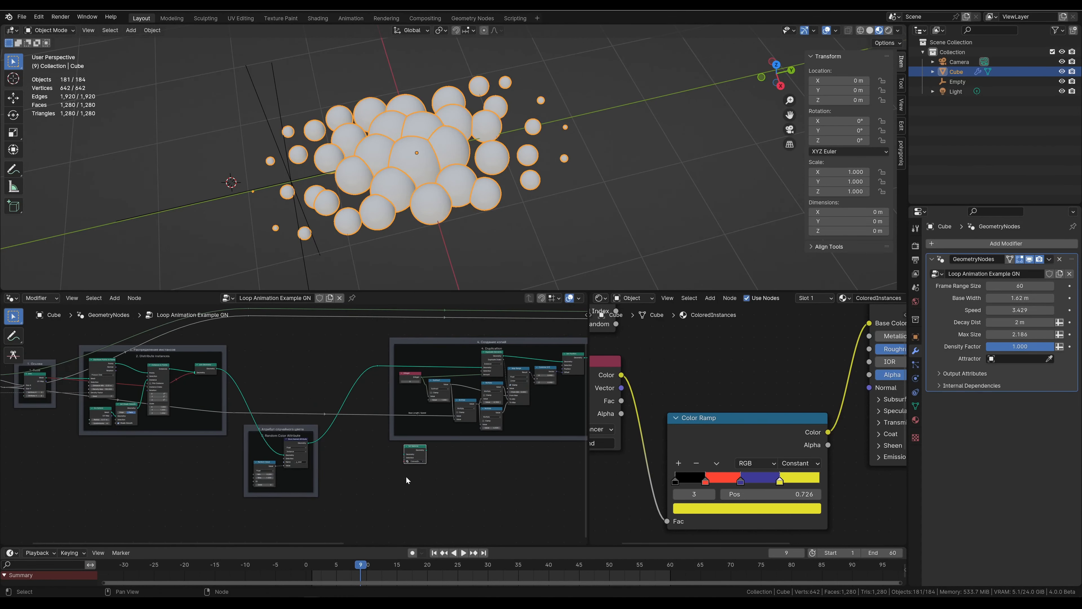
scroll(421, 475, up, 3)
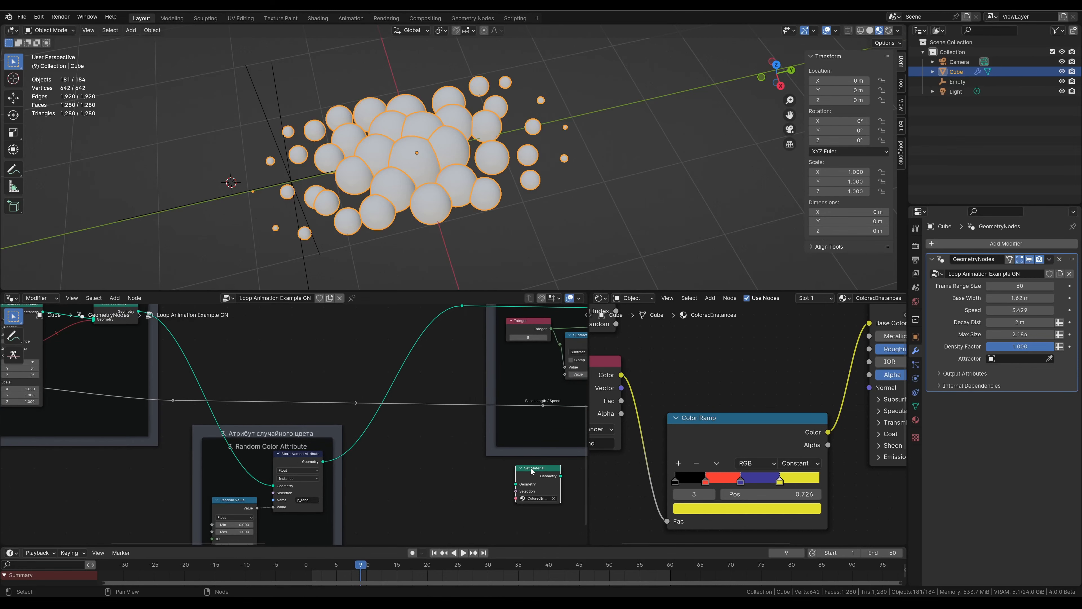
drag(532, 471, 407, 337)
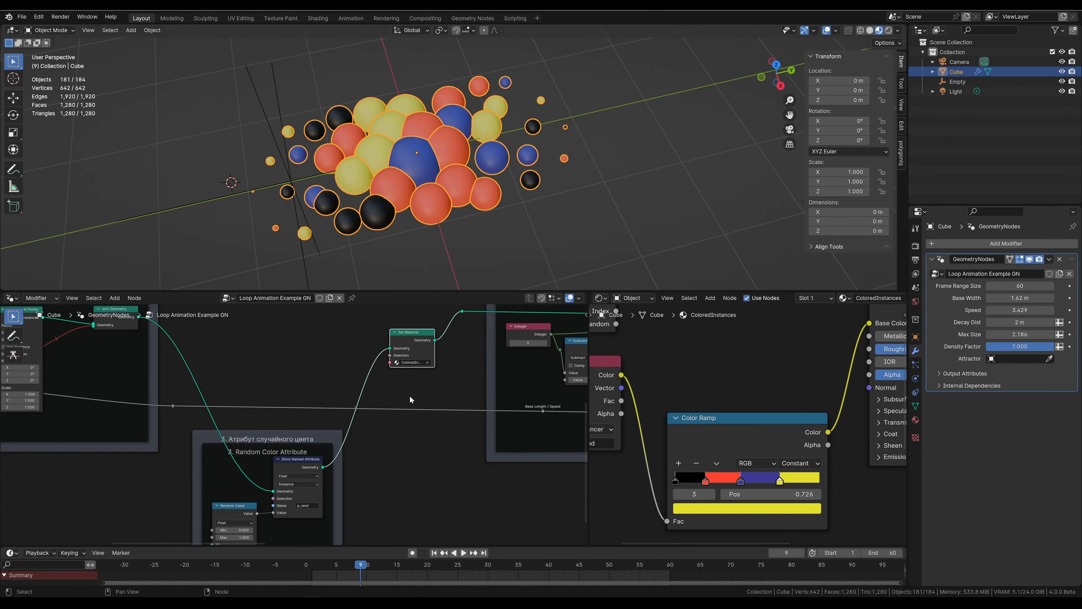
- Move the Set Material node onto the link between Join Geometry and Store Named Attribute
scroll(409, 400, down, 5)
middle_drag(402, 447, 514, 439)
alt+drag(489, 365, 349, 377)
- Move the Set Material node into the Distribute instances frame, between Set Shade Smooth and the Instance input of Instance on Points
middle_drag(305, 451, 477, 454)
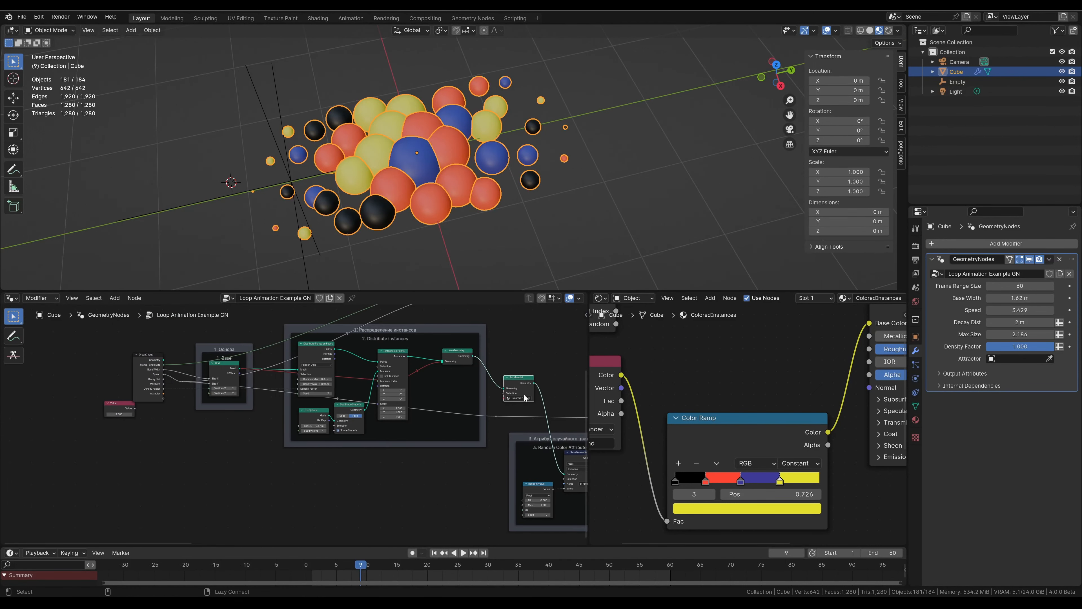
alt+drag(525, 382, 393, 396)
scroll(423, 443, up, 4)
middle_drag(426, 442, 324, 505)
scroll(325, 436, down, 9)
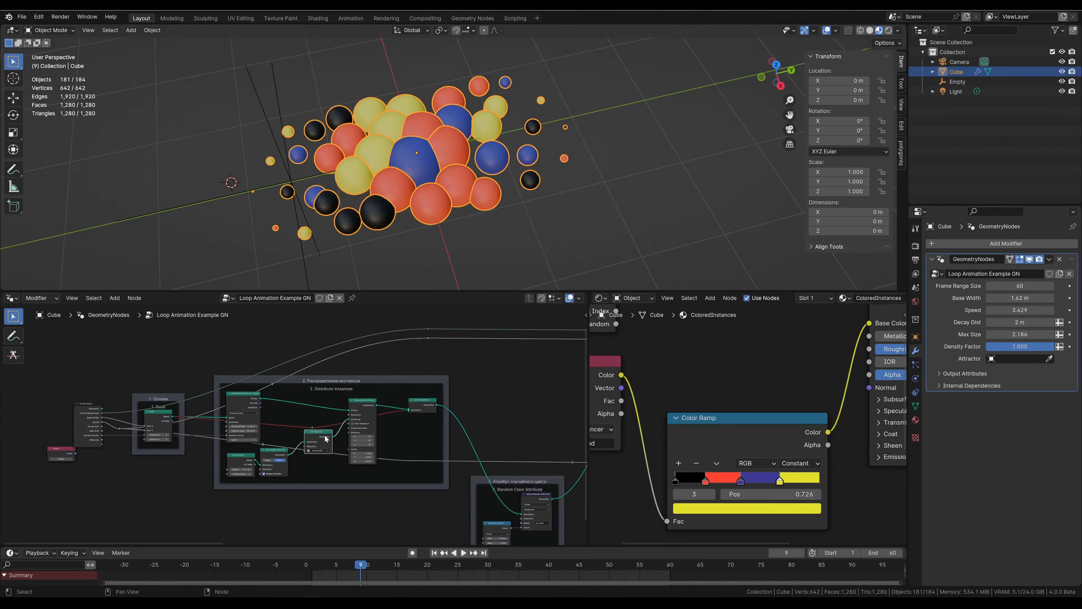
scroll(362, 446, up, 9)
scroll(297, 466, up, 3)
middle_drag(228, 498, 152, 506)
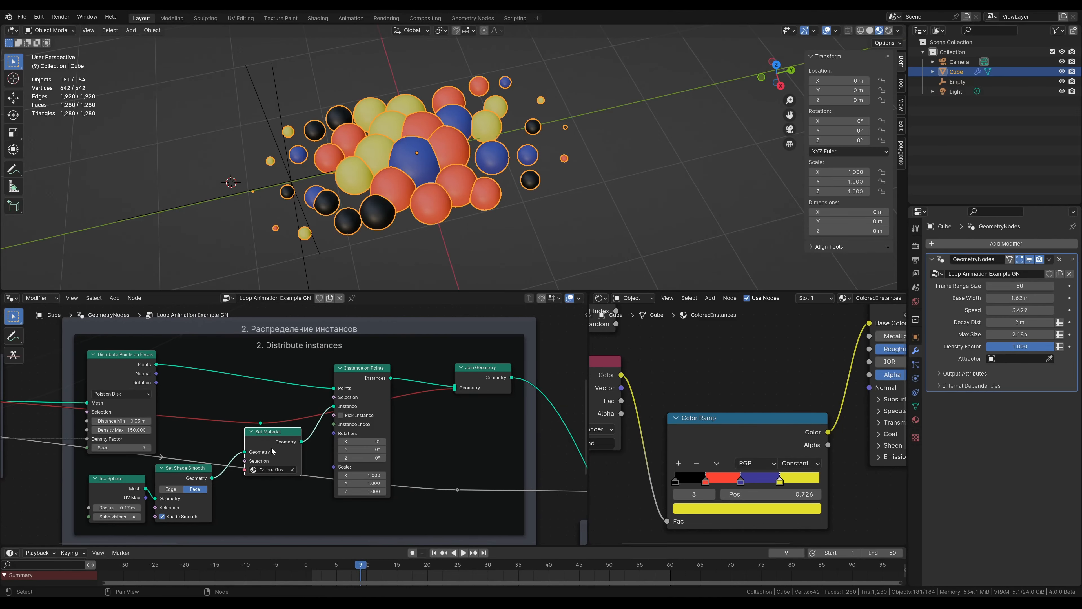